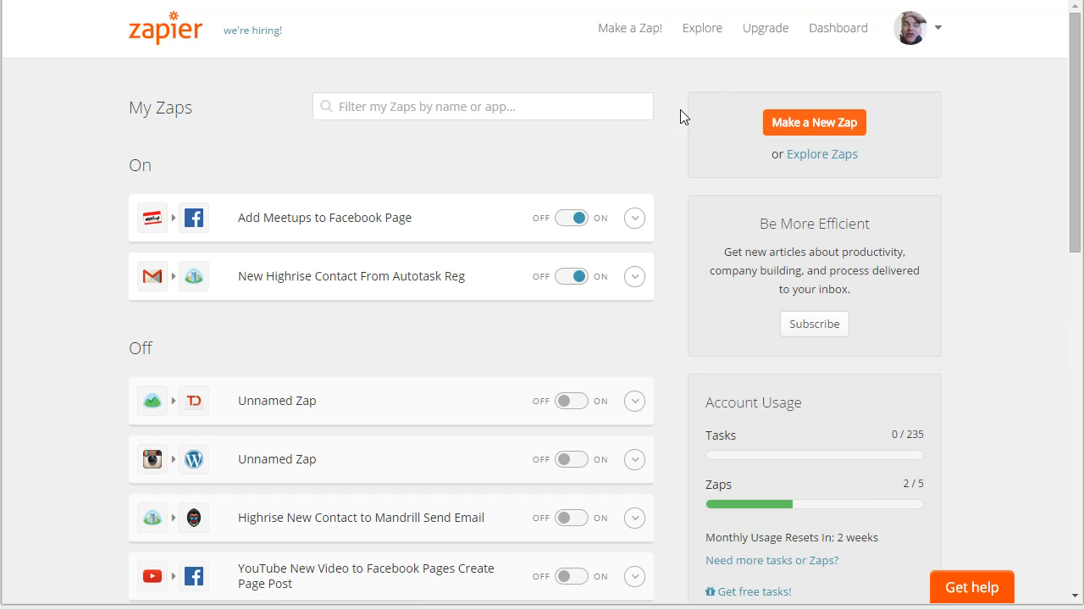
Step: Open the Explore directory of web apps and sort the apps alphabetically
left_click(702, 38)
scroll(913, 478, "down", 3)
scroll(939, 449, "down", 4)
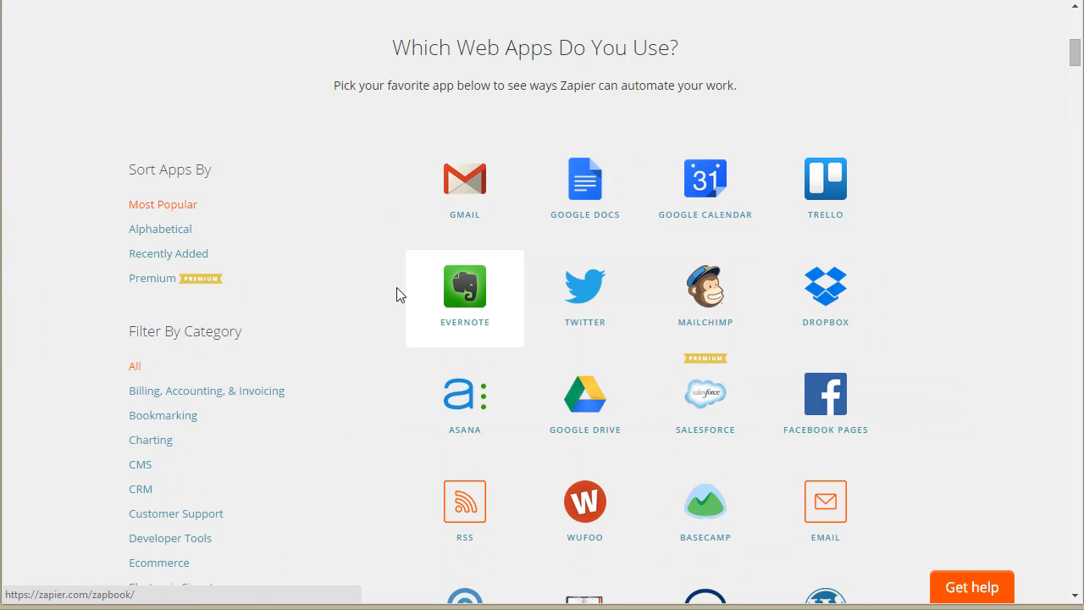
scroll(394, 297, "down", 2)
scroll(393, 297, "up", 2)
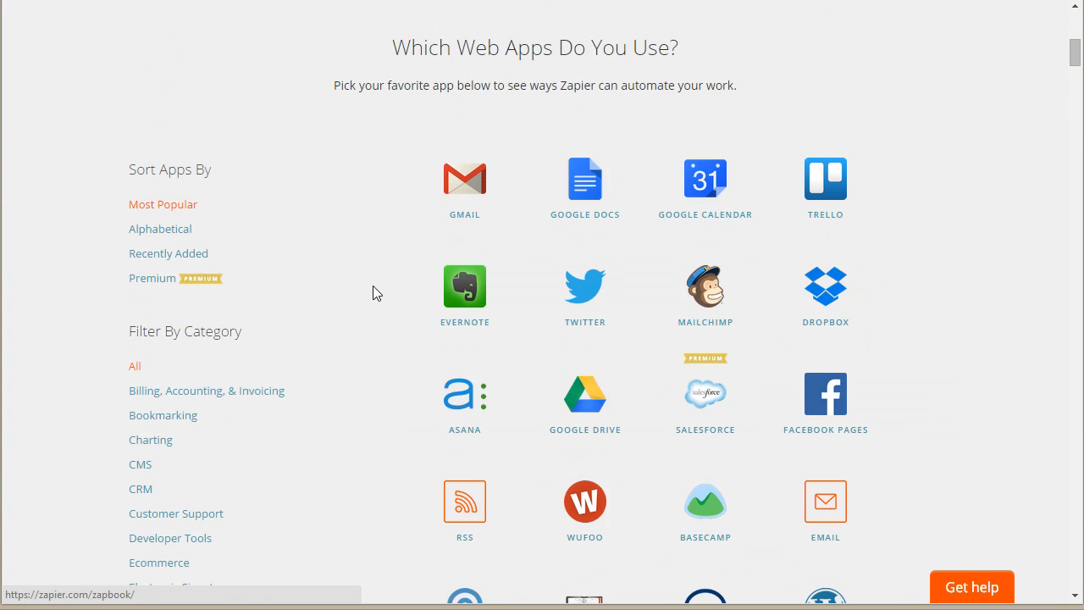
left_click(172, 228)
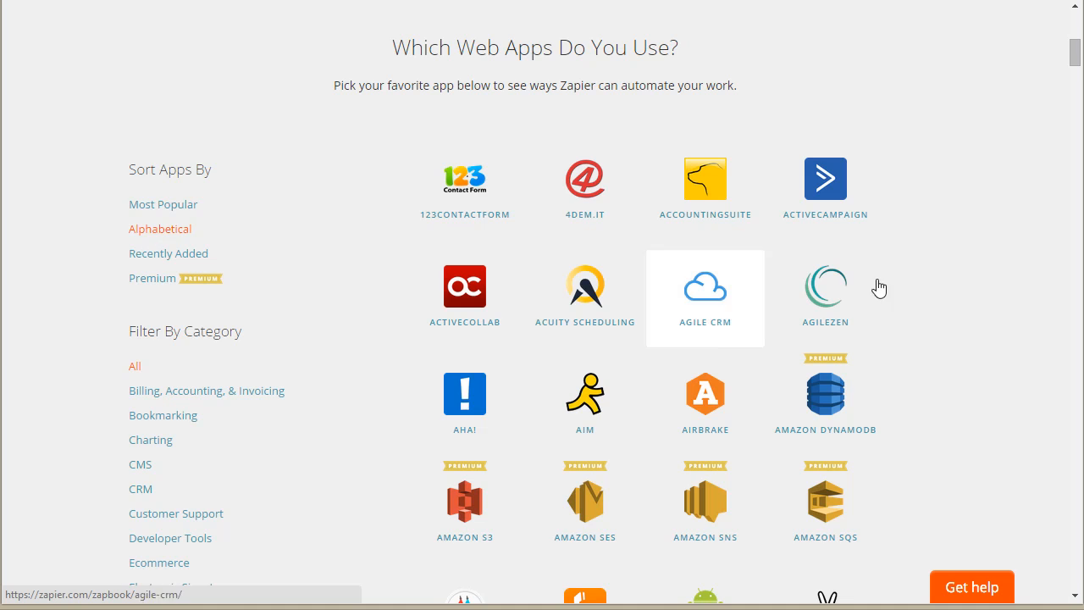
Step: Find Basecamp in the alphabetical app list and open the Zap templates that use it
scroll(950, 322, "down", 3)
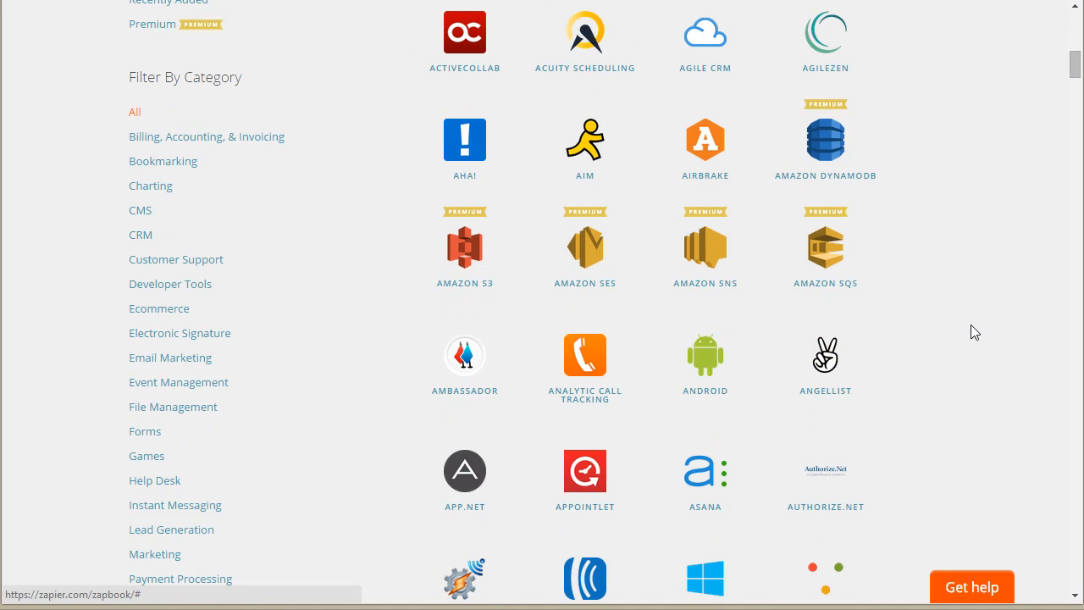
scroll(970, 332, "down", 5)
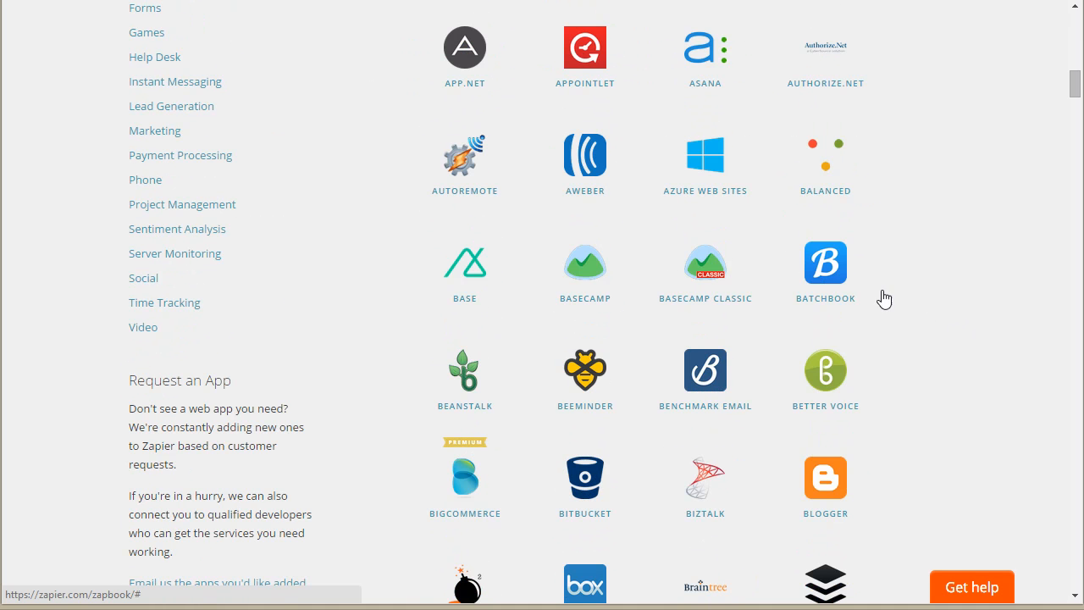
left_click(749, 264)
scroll(949, 338, "down", 2)
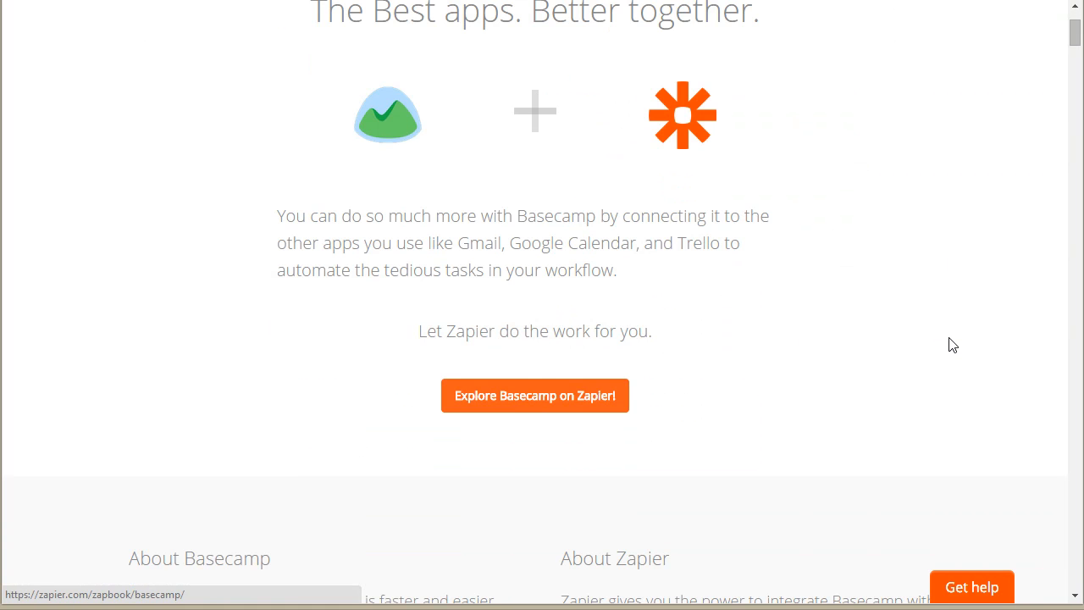
left_click(574, 398)
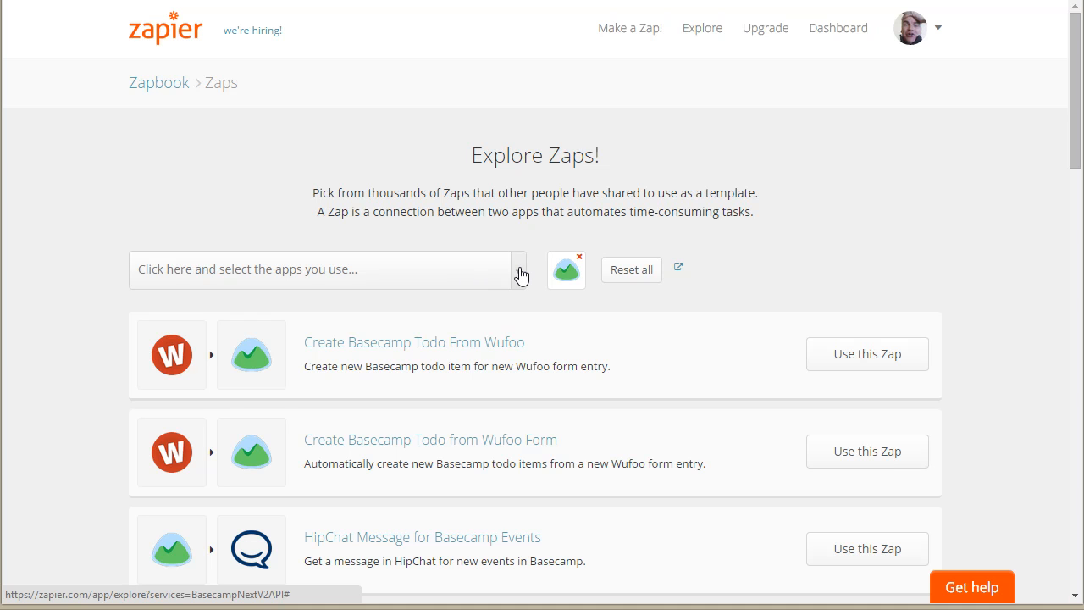
Step: Examine the list of shared Zap templates for Basecamp and the chooser for adding further apps
left_click(521, 276)
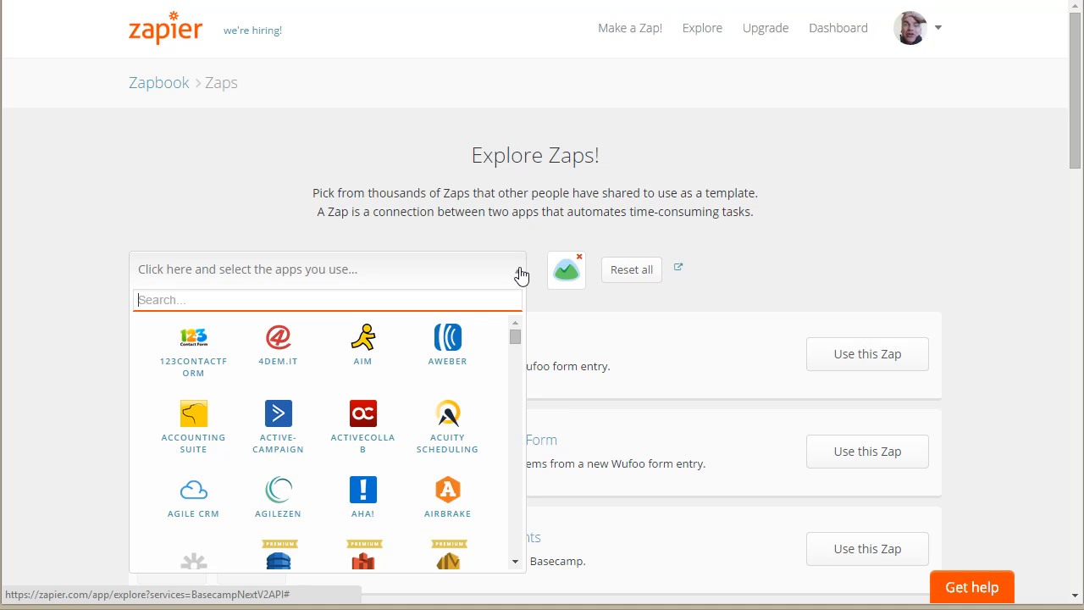
left_click(520, 276)
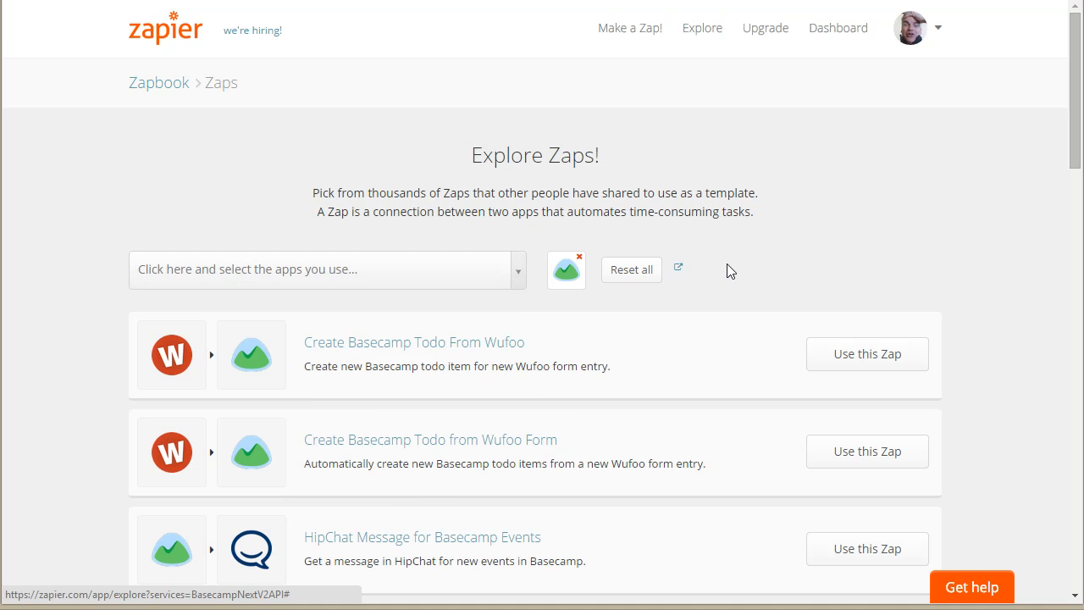
scroll(759, 259, "down", 3)
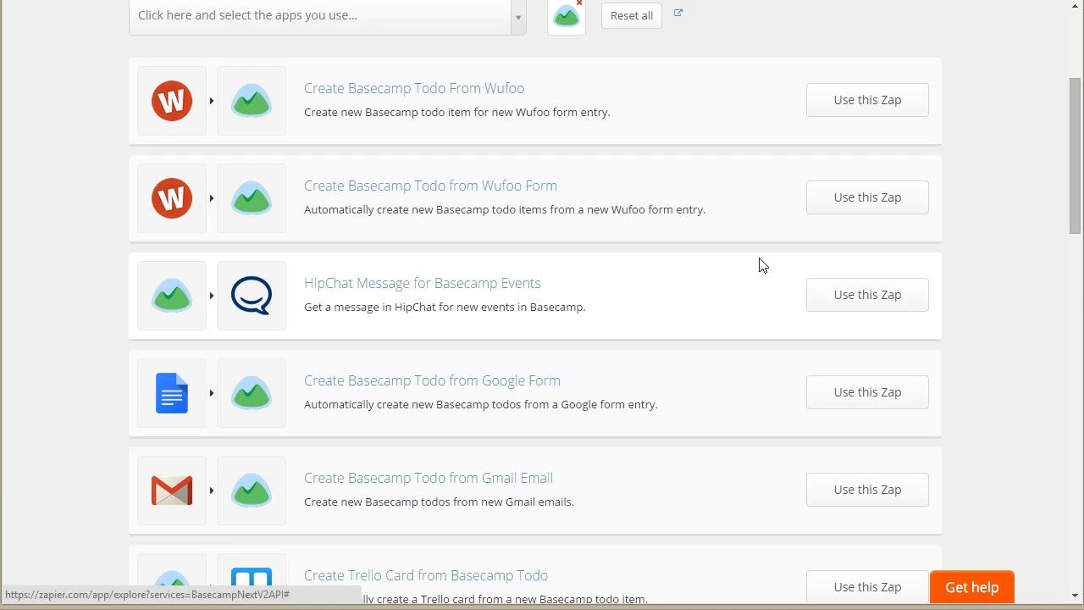
scroll(759, 265, "down", 11)
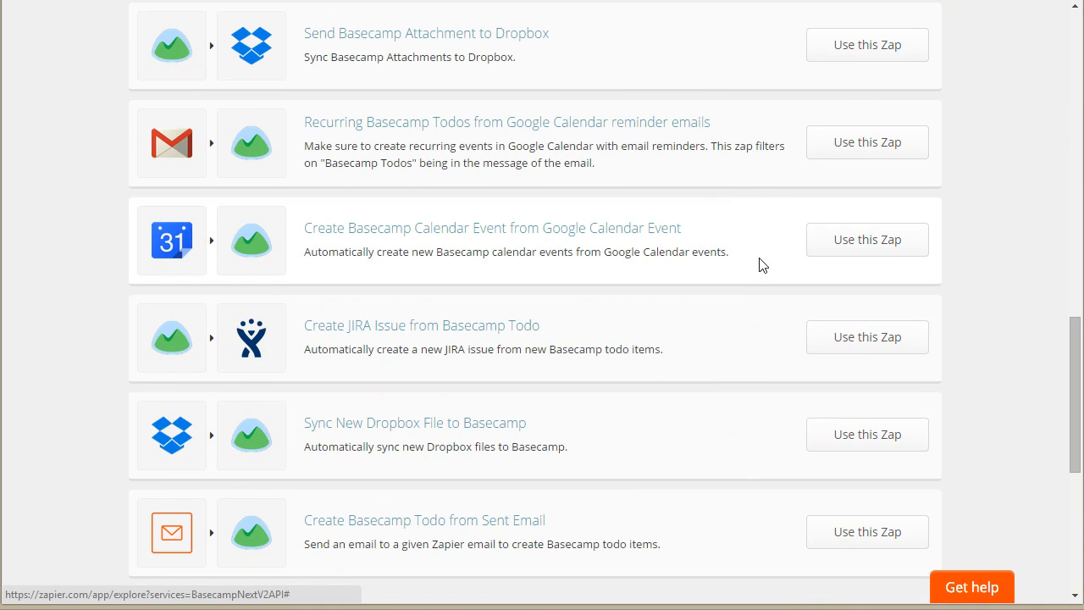
scroll(759, 265, "down", 3)
scroll(760, 265, "up", 14)
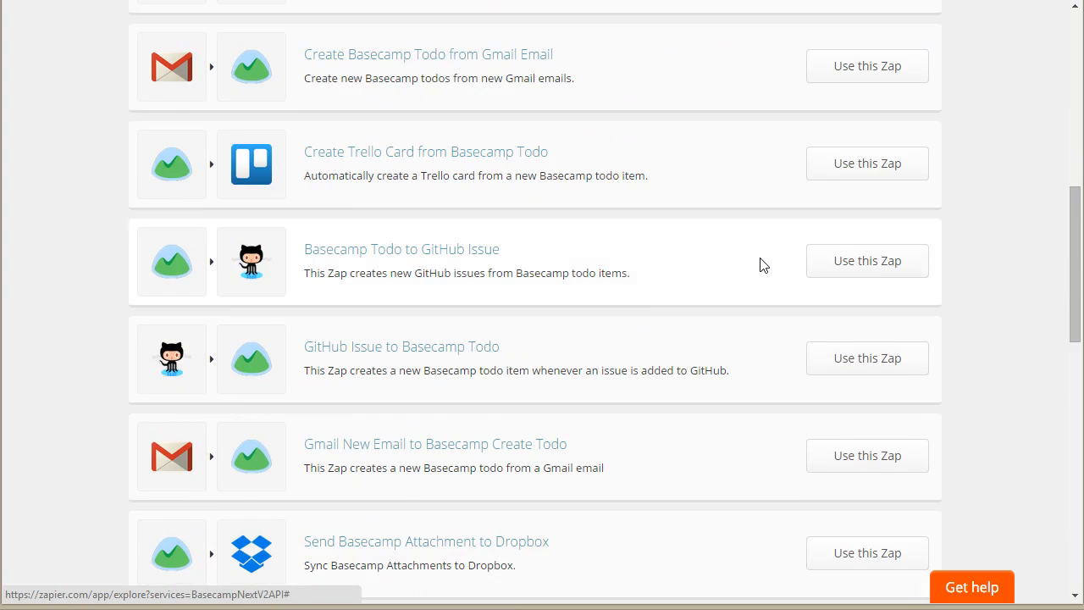
scroll(759, 265, "up", 3)
Step: Search the app chooser for Todoist and add it to the template filter alongside Basecamp
left_click(358, 276)
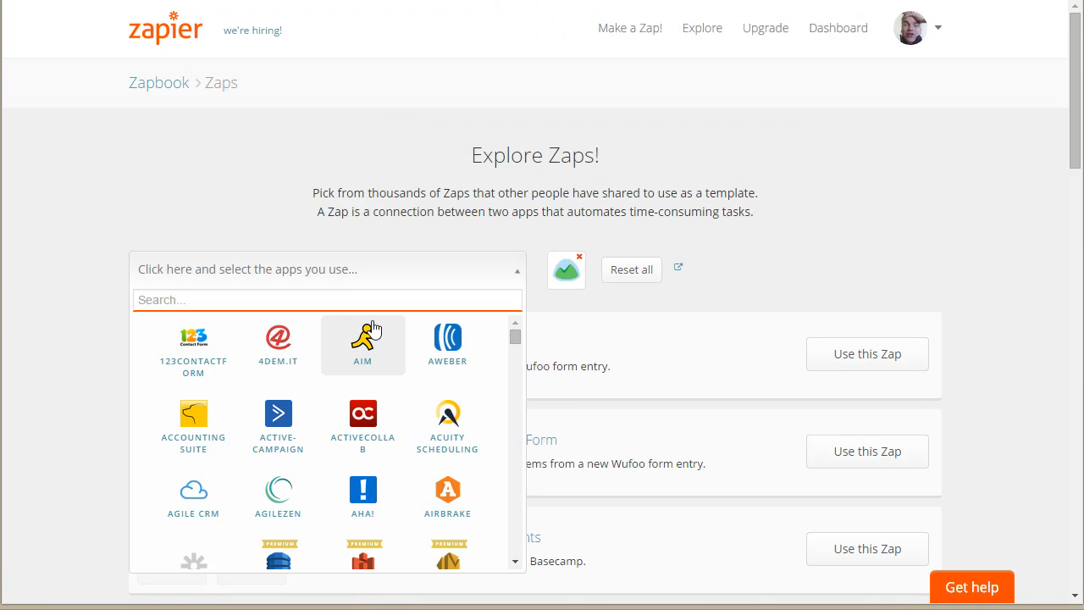
type("todoist")
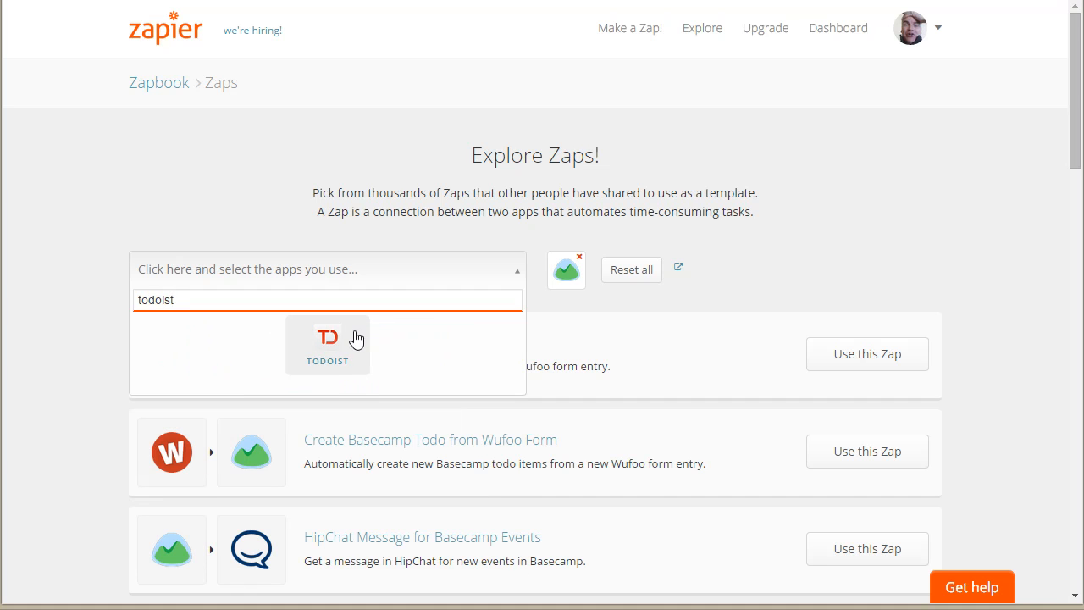
left_click(359, 339)
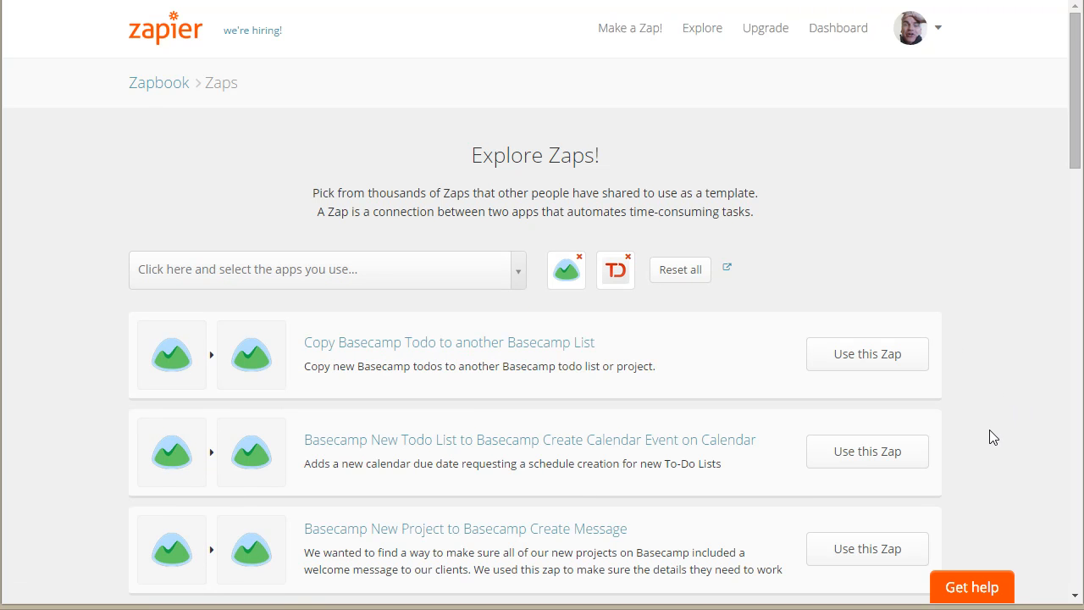
Step: Start a Zap from the "Basecamp New Todo Item to Todoist Create Task" template
scroll(980, 425, "down", 2)
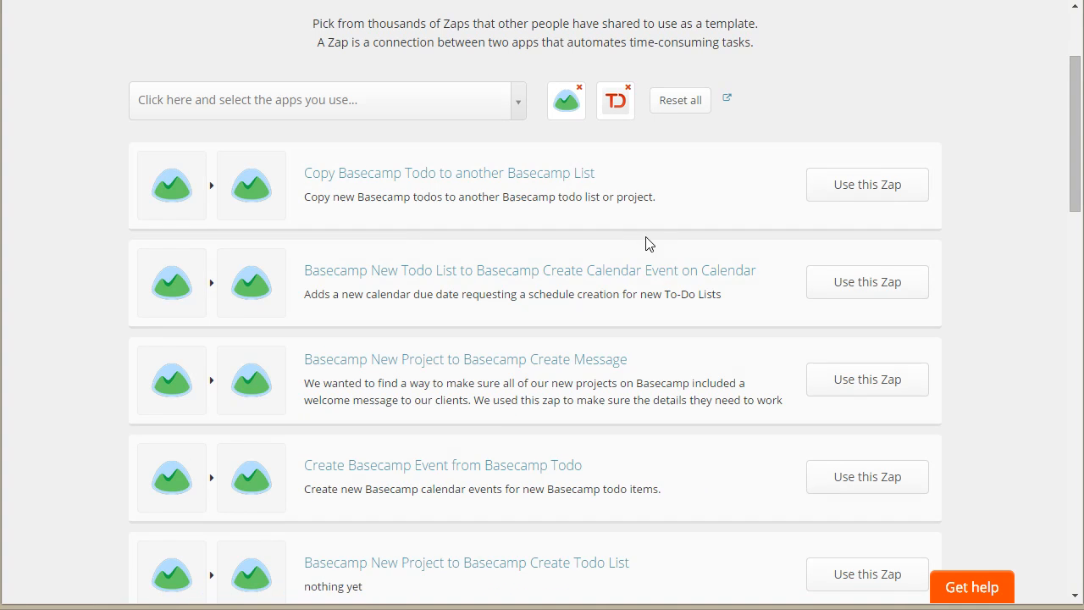
scroll(671, 373, "down", 1)
scroll(672, 372, "down", 3)
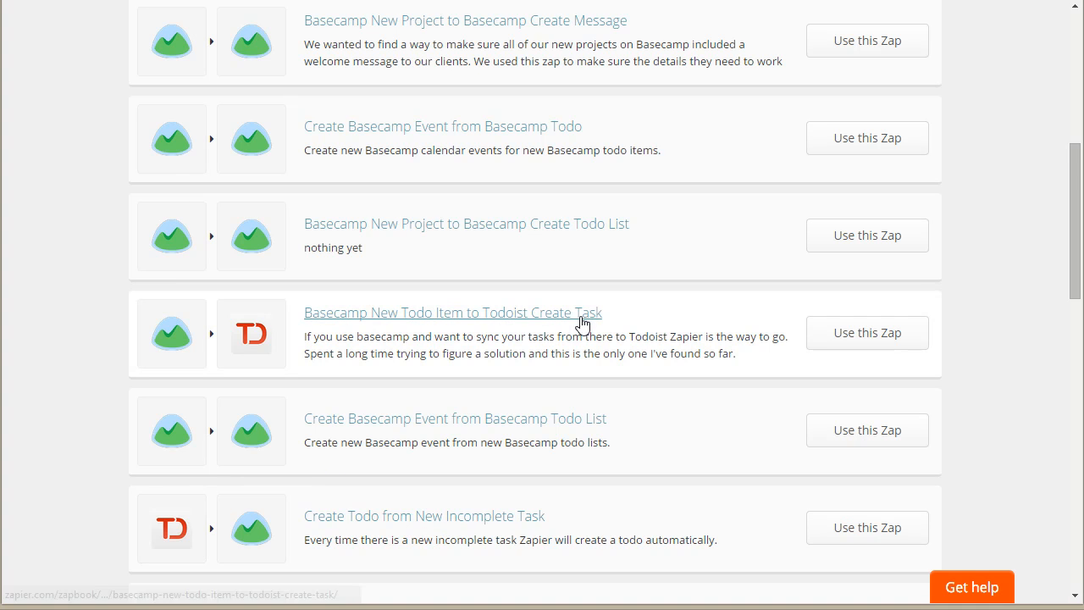
left_click(845, 337)
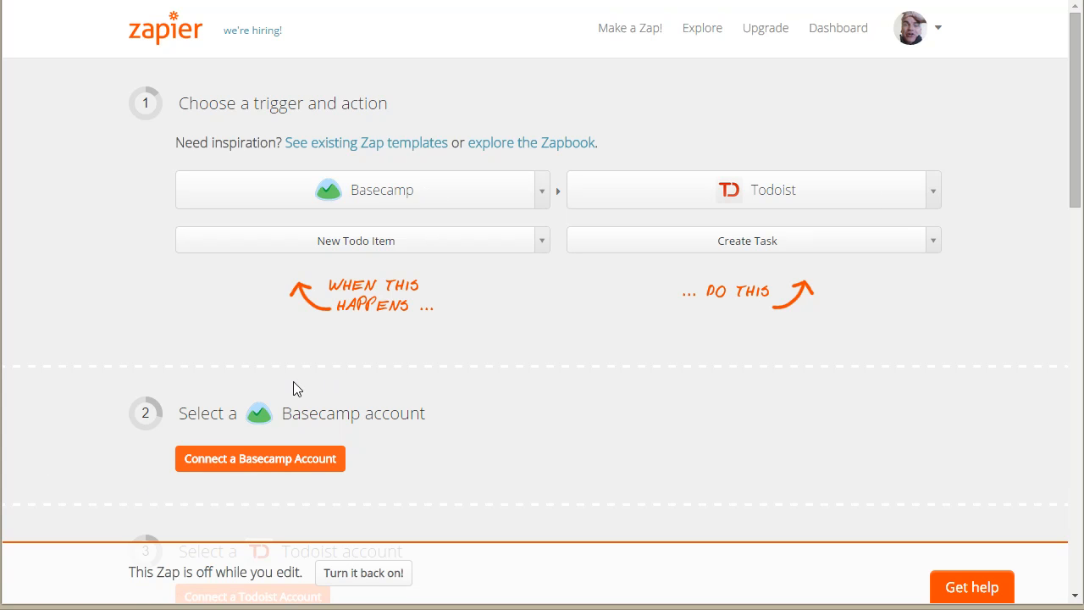
Step: Connect a Basecamp account under the suggested name, allow the requested access, and check the account status
left_click(240, 461)
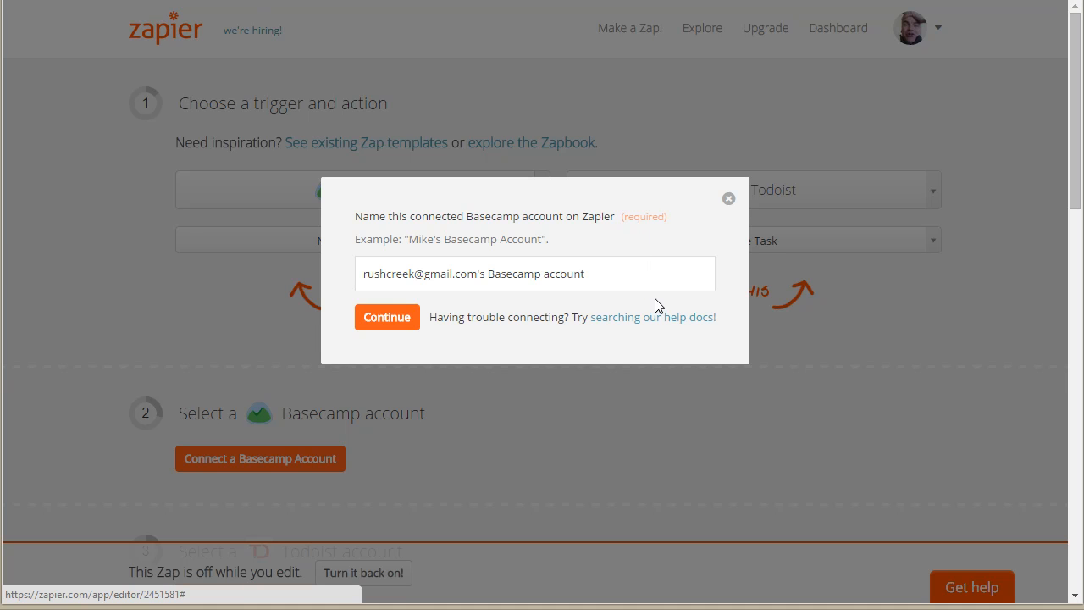
left_click_drag(605, 283, 421, 278)
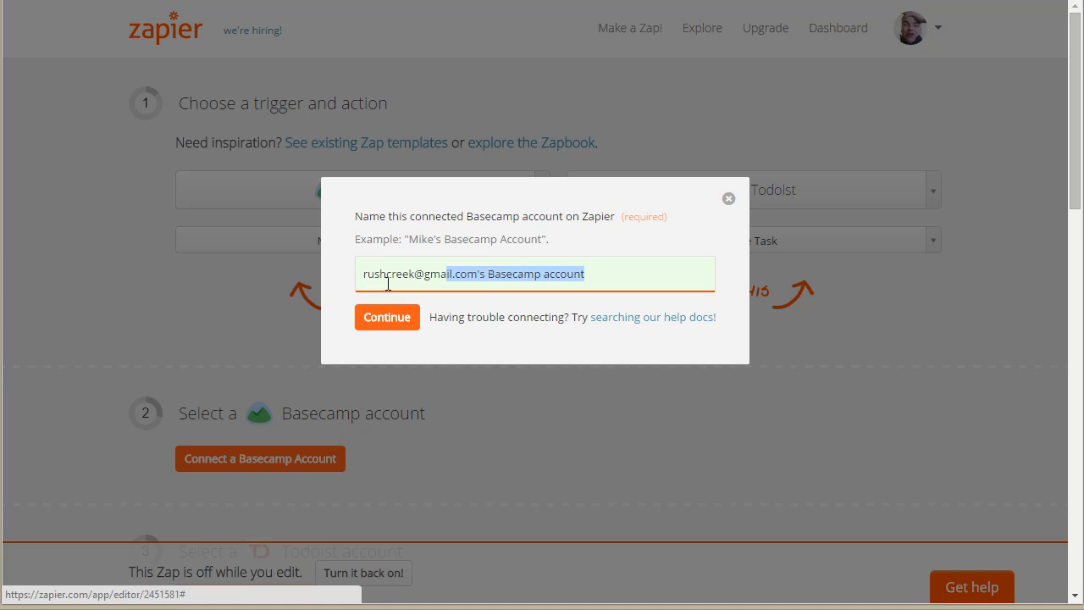
left_click(385, 275)
left_click(392, 328)
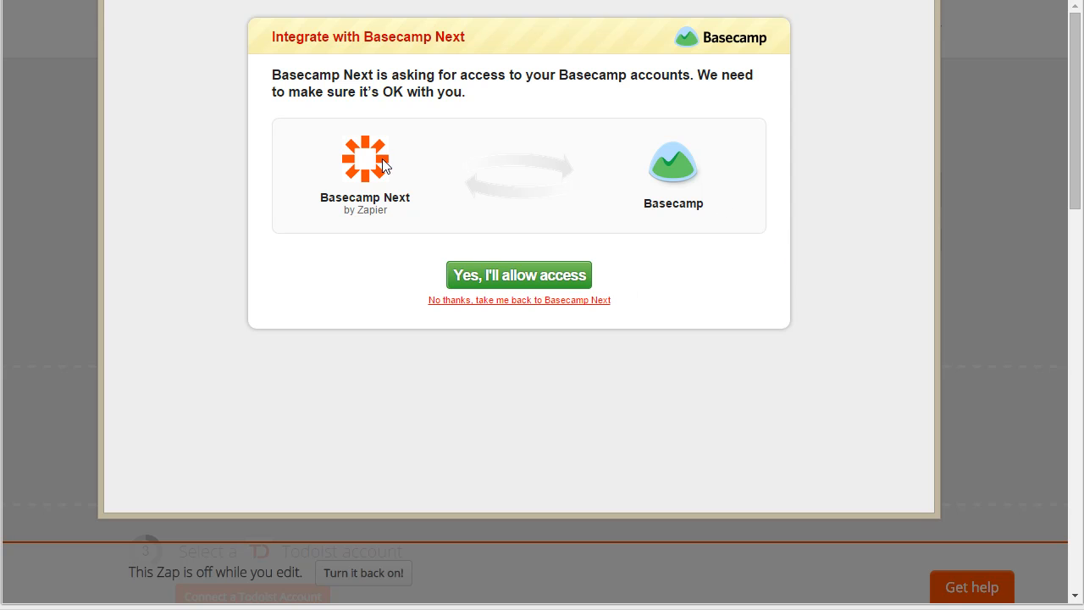
left_click(522, 275)
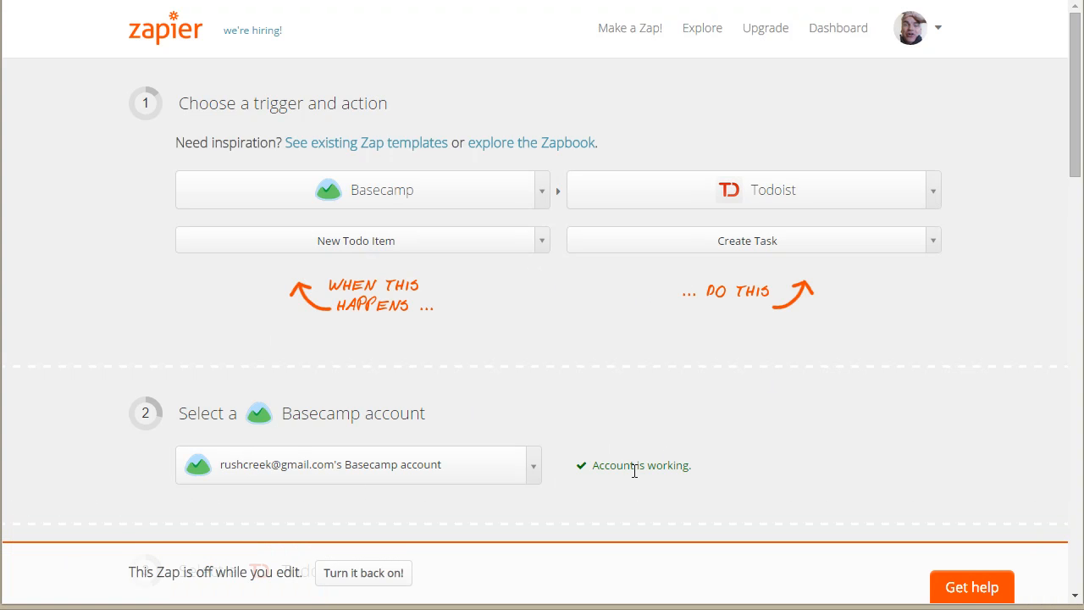
left_click_drag(691, 467, 584, 465)
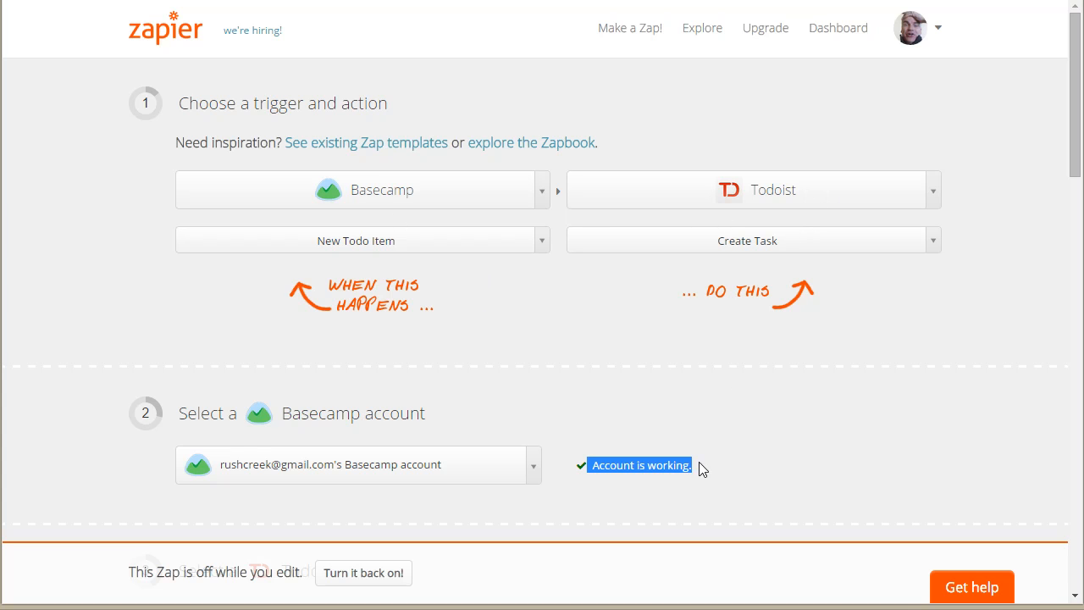
Step: Open the connection form for a Todoist account
scroll(903, 360, "down", 3)
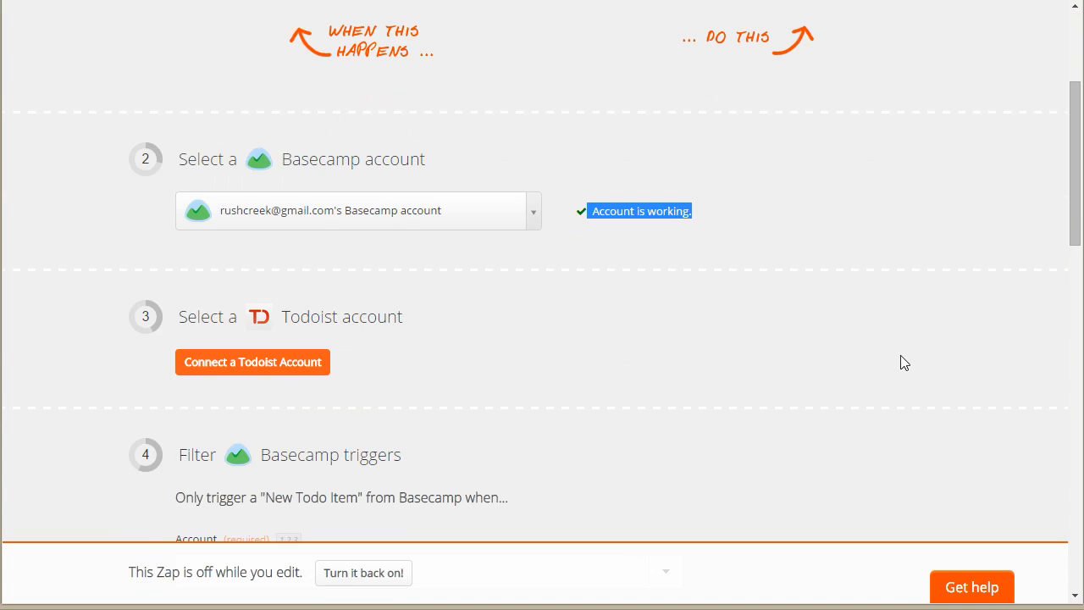
left_click(281, 369)
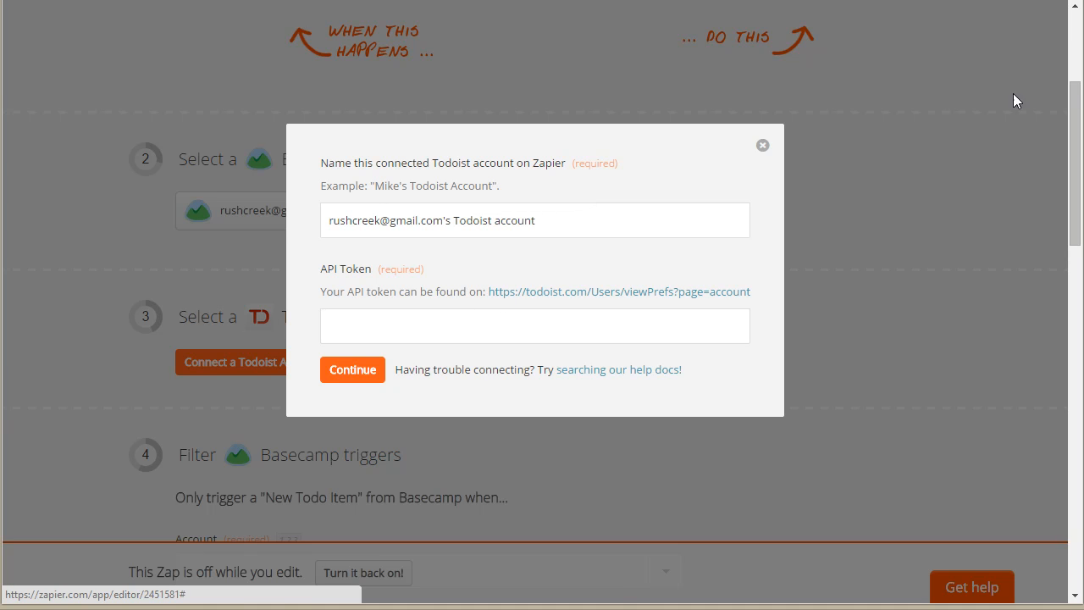
Step: Search Google for todoist in a new browser tab and open the official Todoist website
key("ctrl+t")
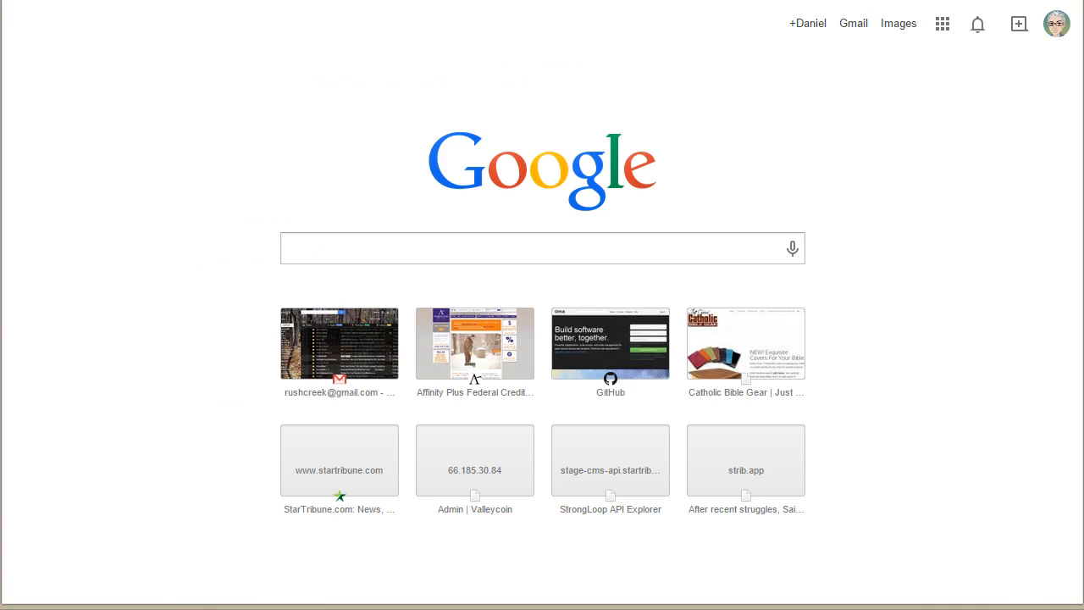
type("to")
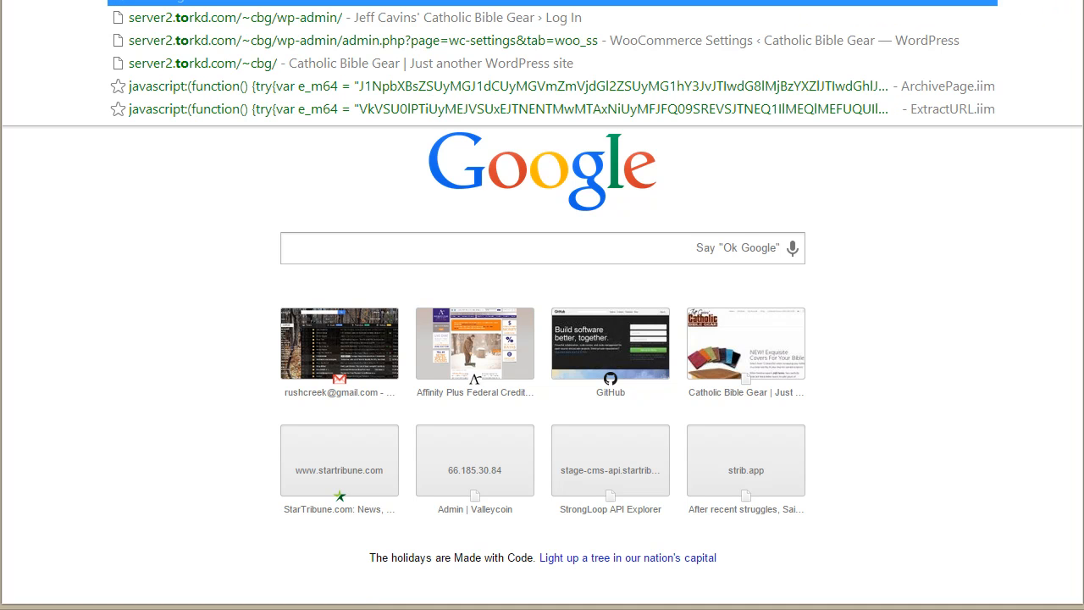
type("doist")
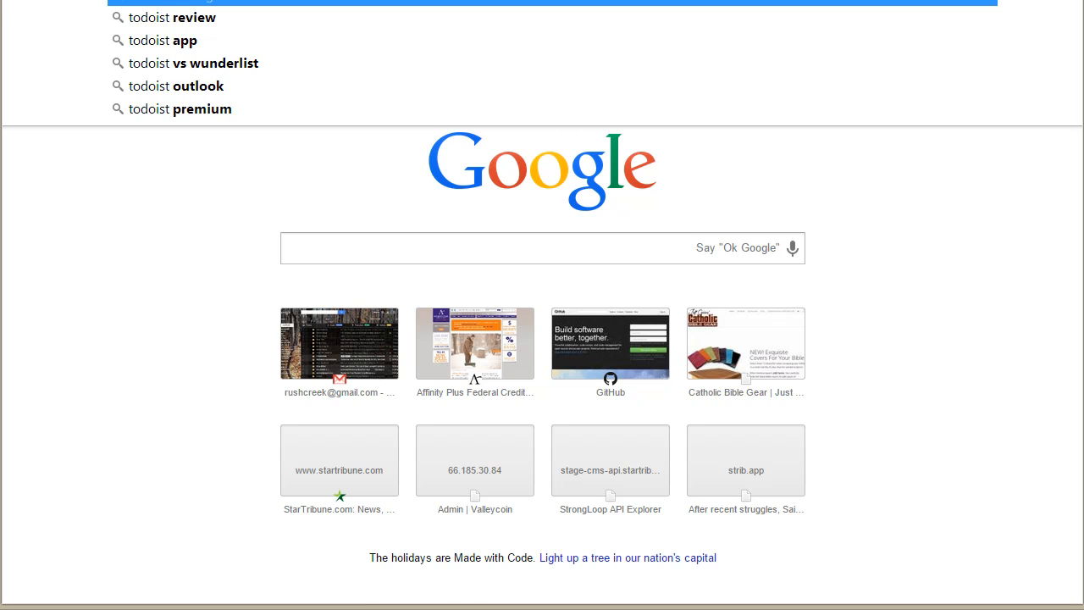
key("Return")
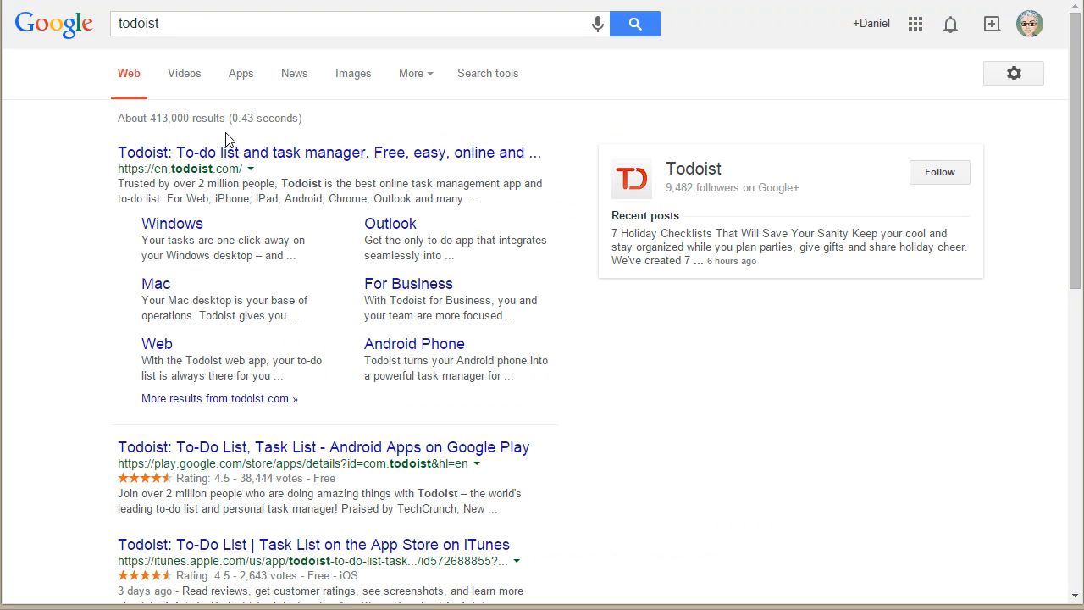
left_click(227, 153)
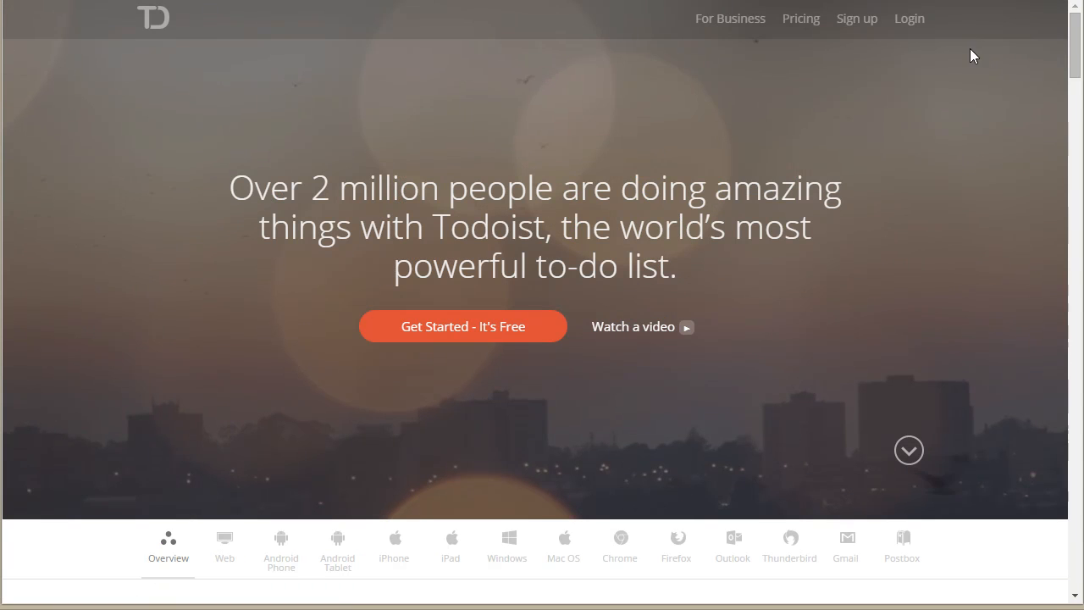
Step: Log in to Todoist with the Gmail-based Google account and accept the requested permissions
left_click(902, 24)
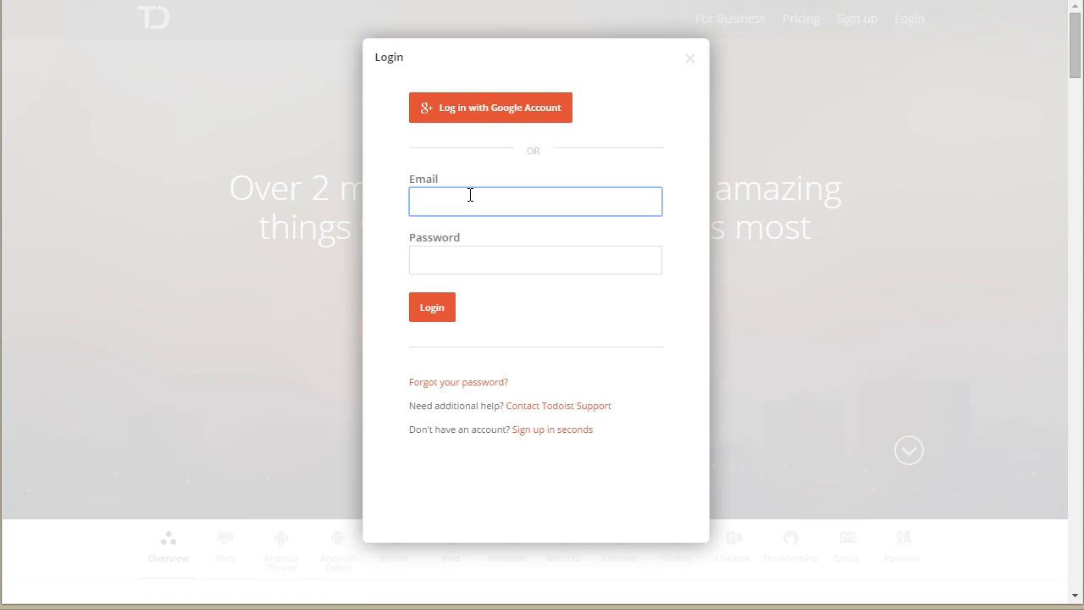
left_click(474, 204)
left_click(471, 108)
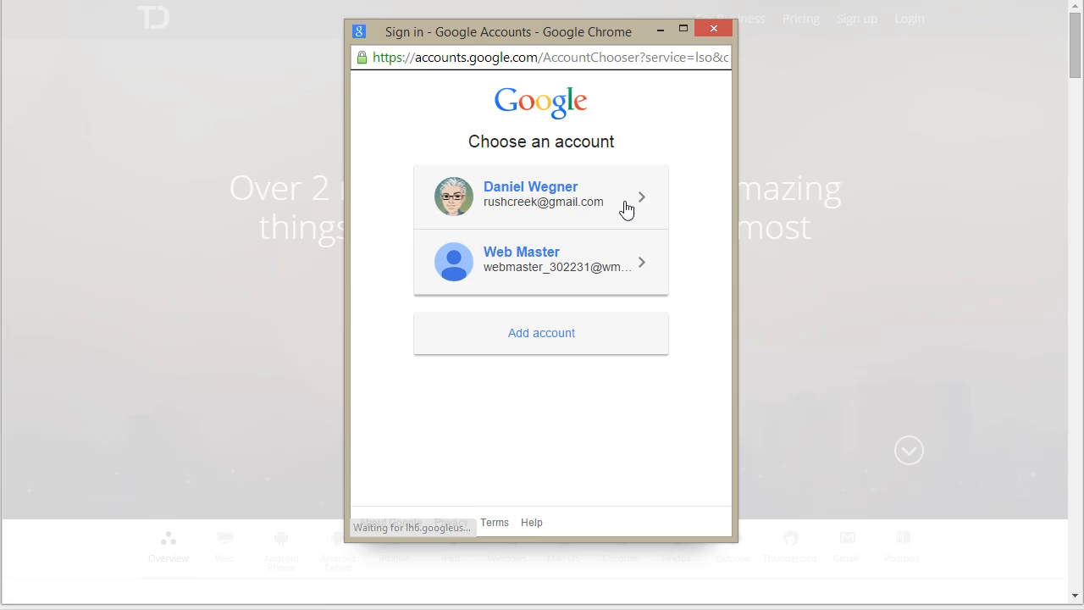
left_click(544, 211)
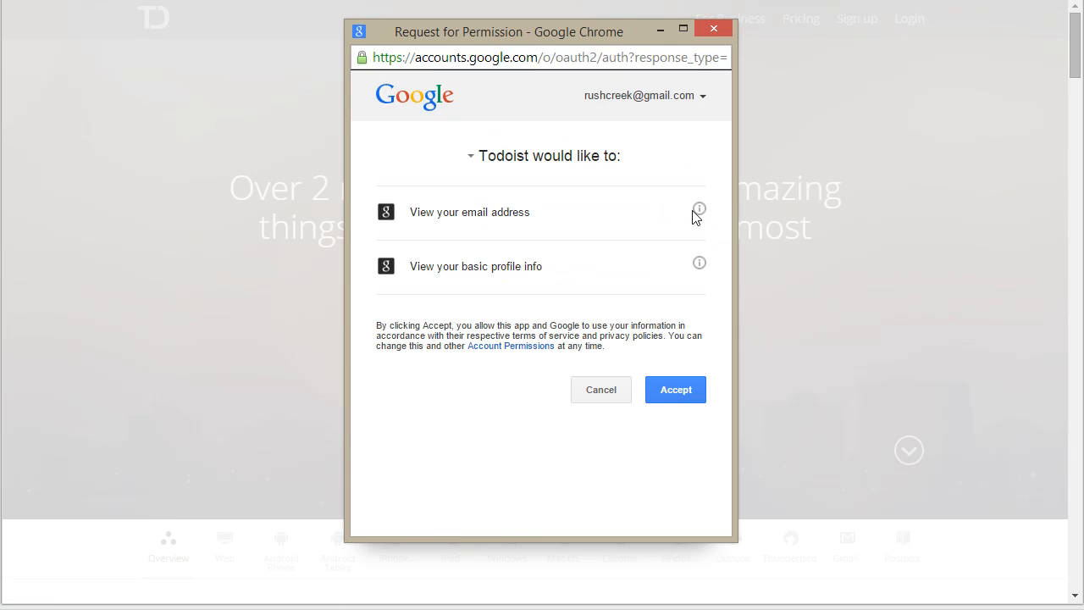
left_click(672, 391)
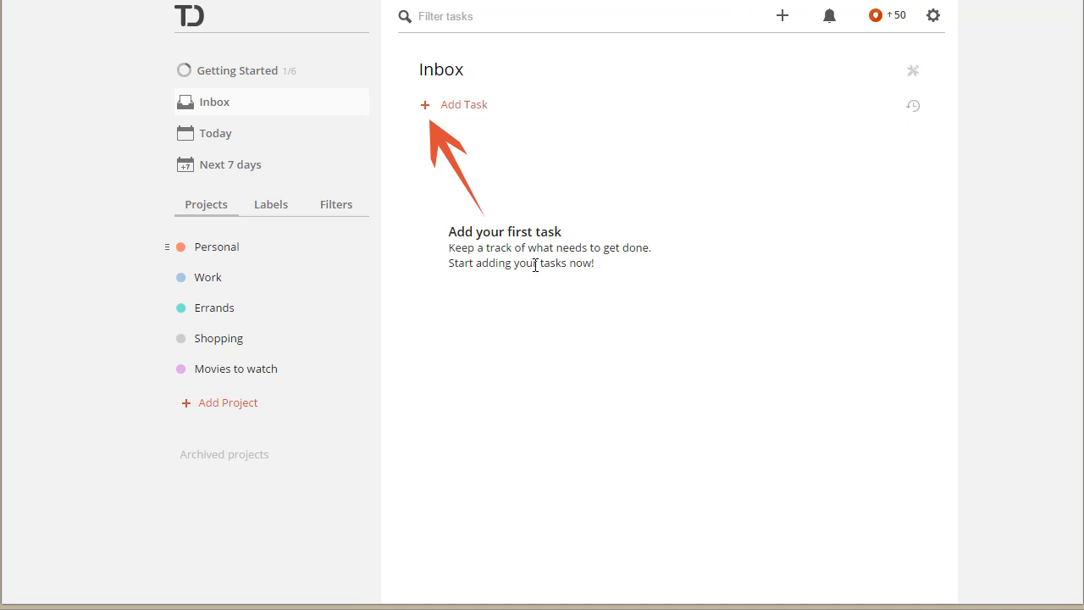
Step: Copy the API token from the account page of the Todoist settings and close the settings
left_click(934, 22)
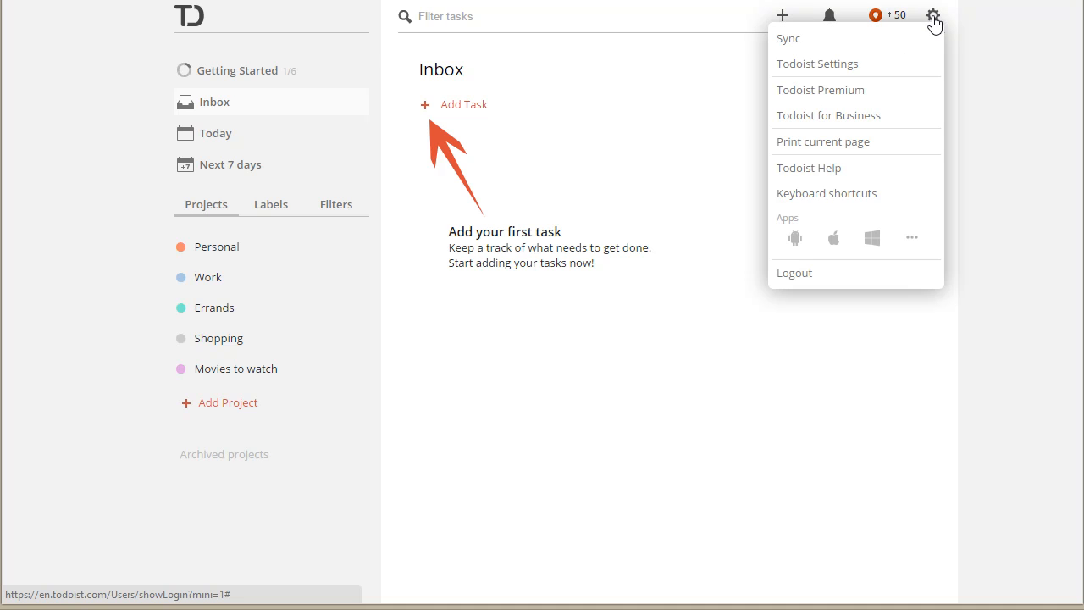
left_click(852, 65)
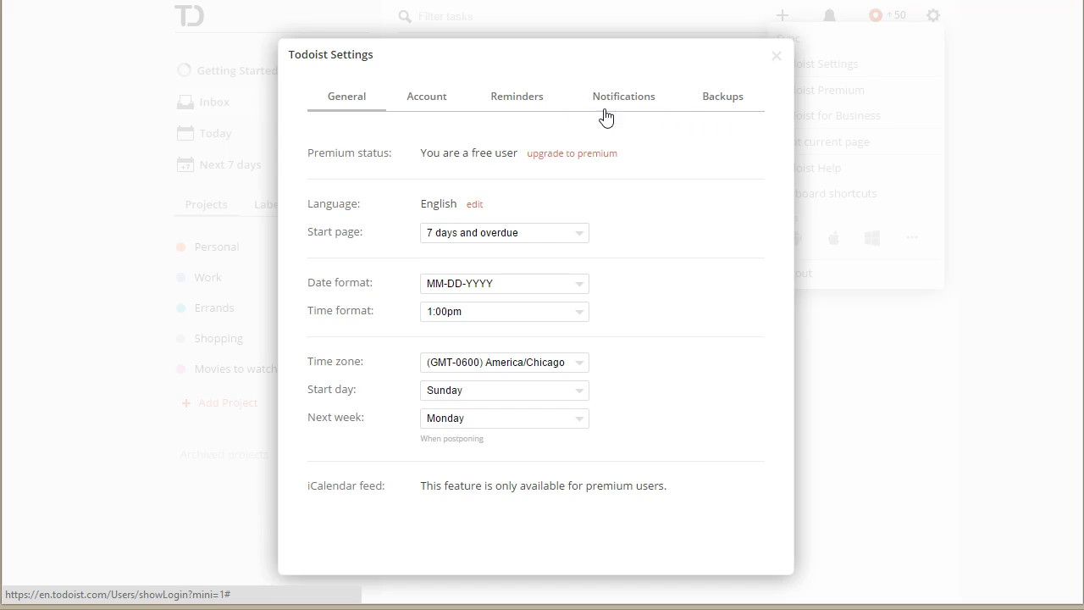
left_click(412, 109)
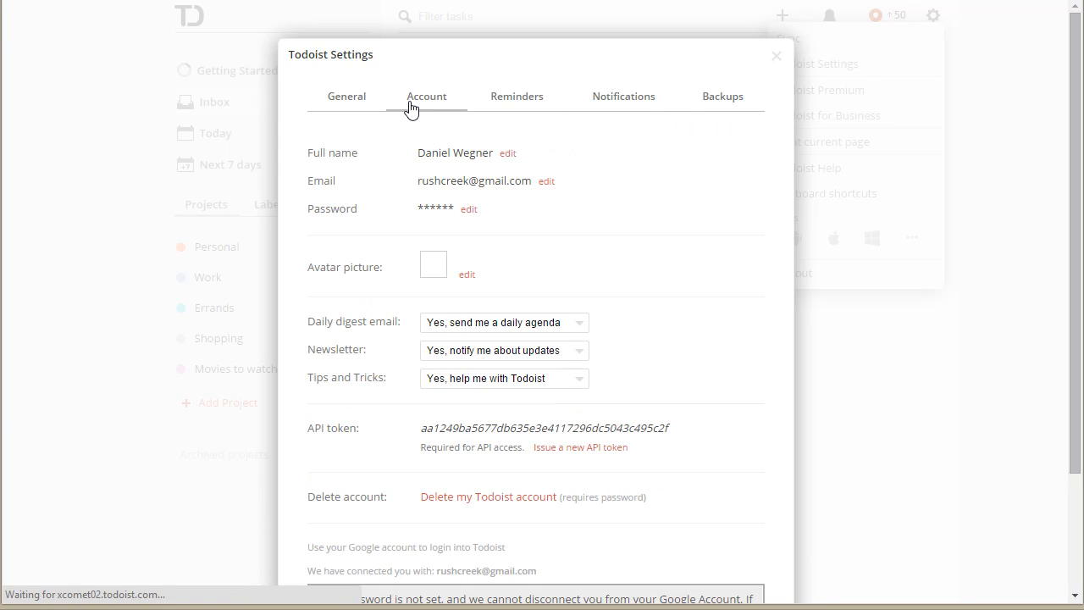
scroll(627, 297, "down", 3)
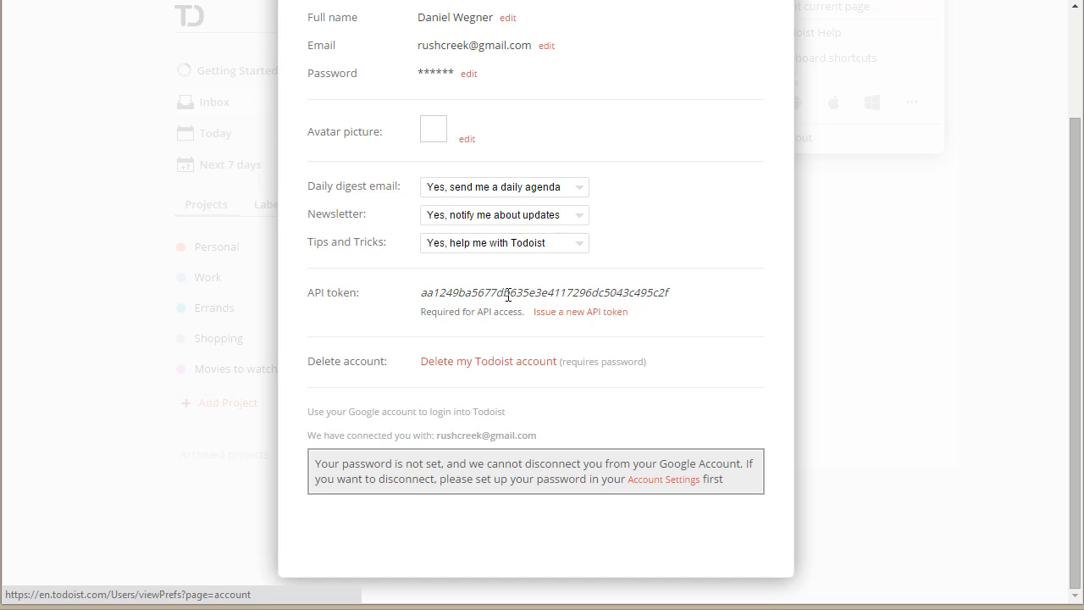
double_click(568, 293)
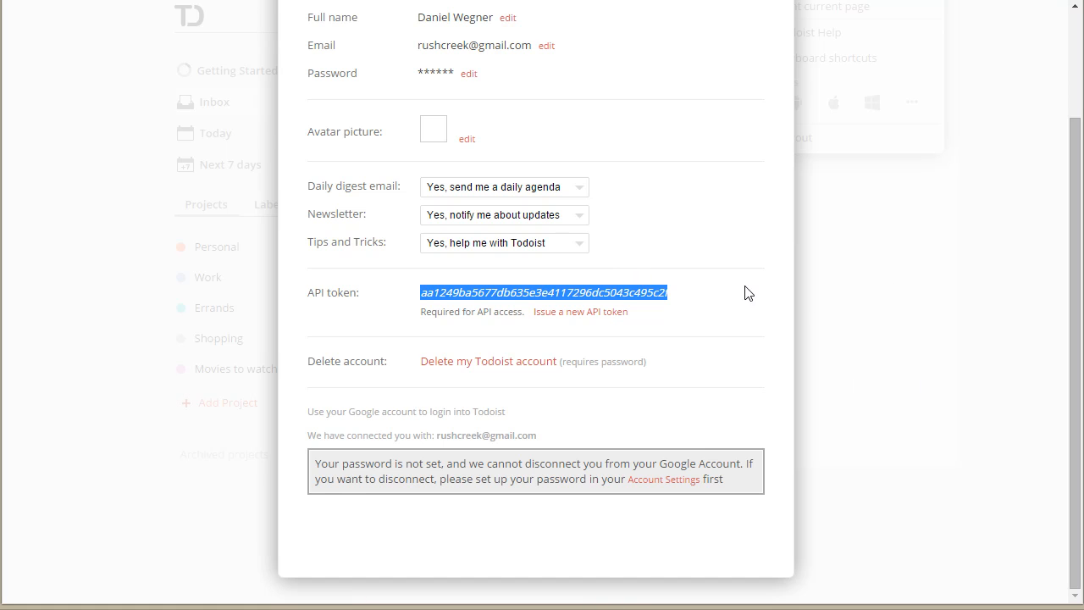
right_click(590, 293)
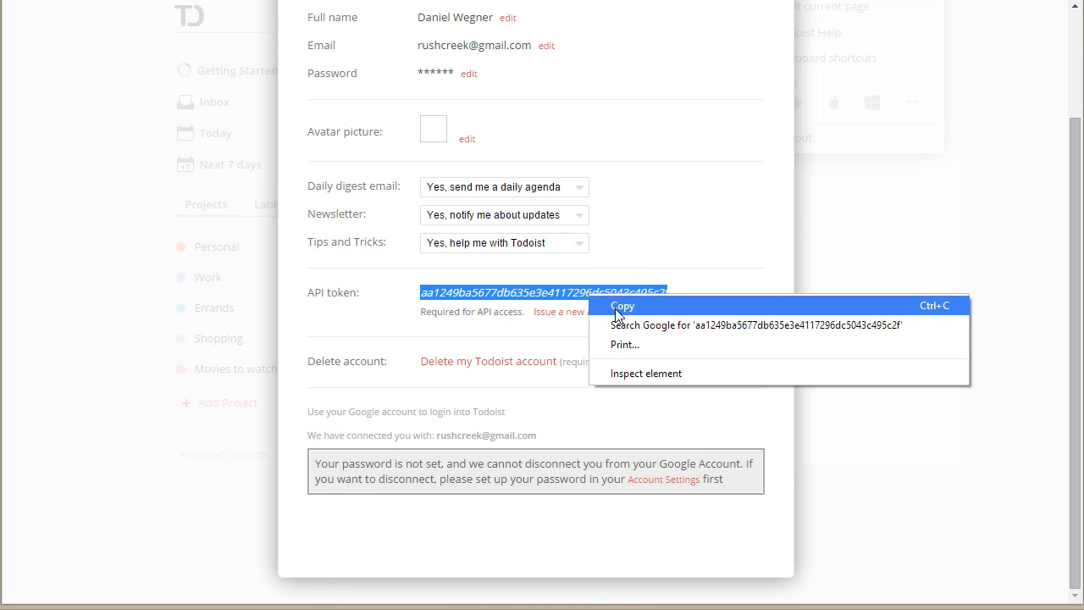
left_click(618, 305)
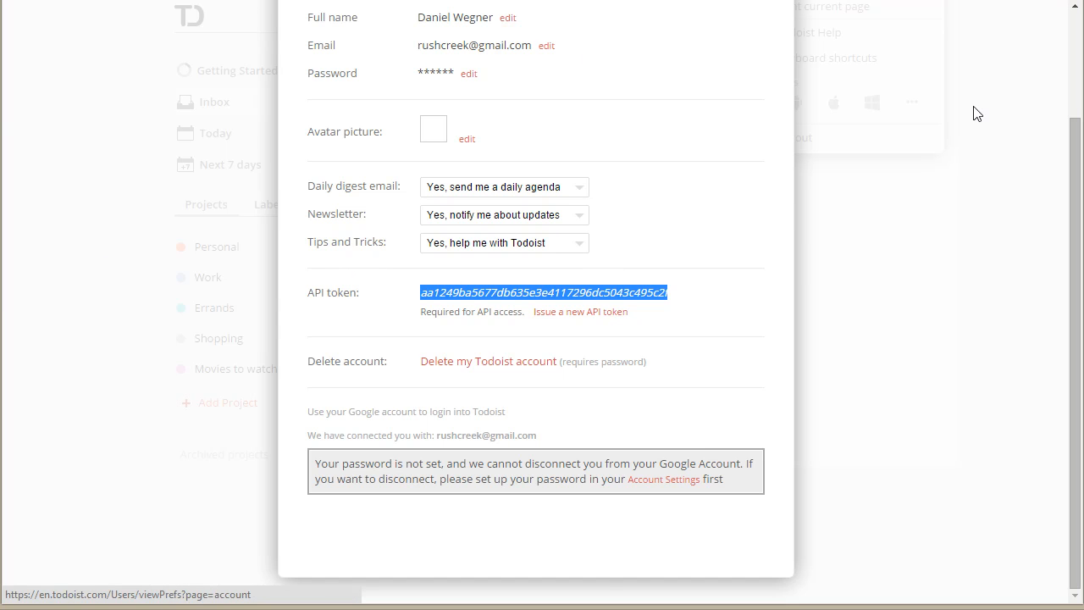
scroll(904, 165, "up", 3)
left_click(773, 60)
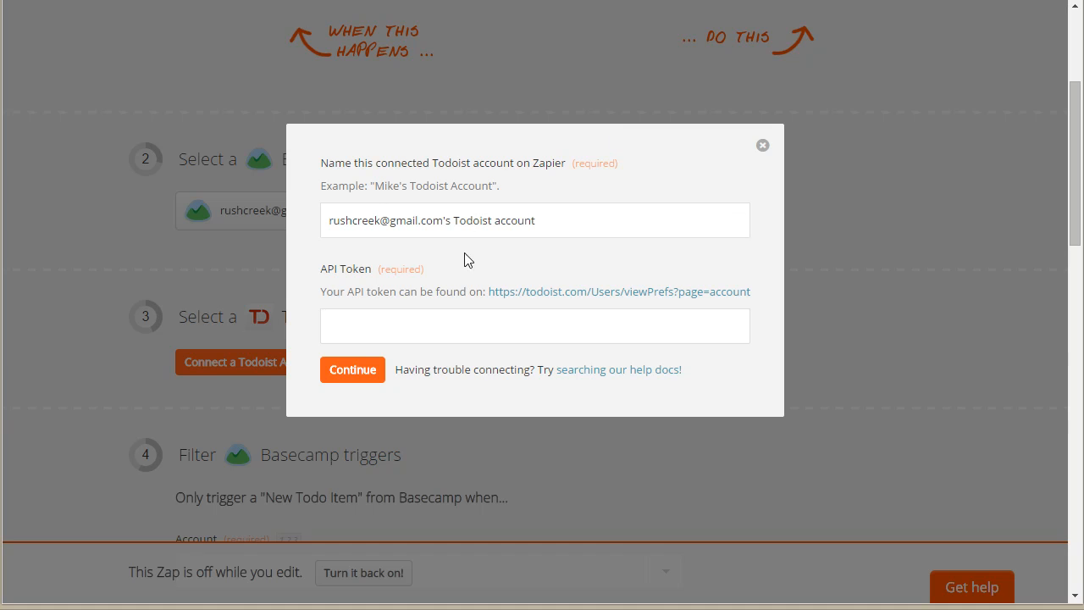
Step: Return to Zapier, paste the API token into the Todoist connection form, and continue with the suggested account name
left_click(424, 336)
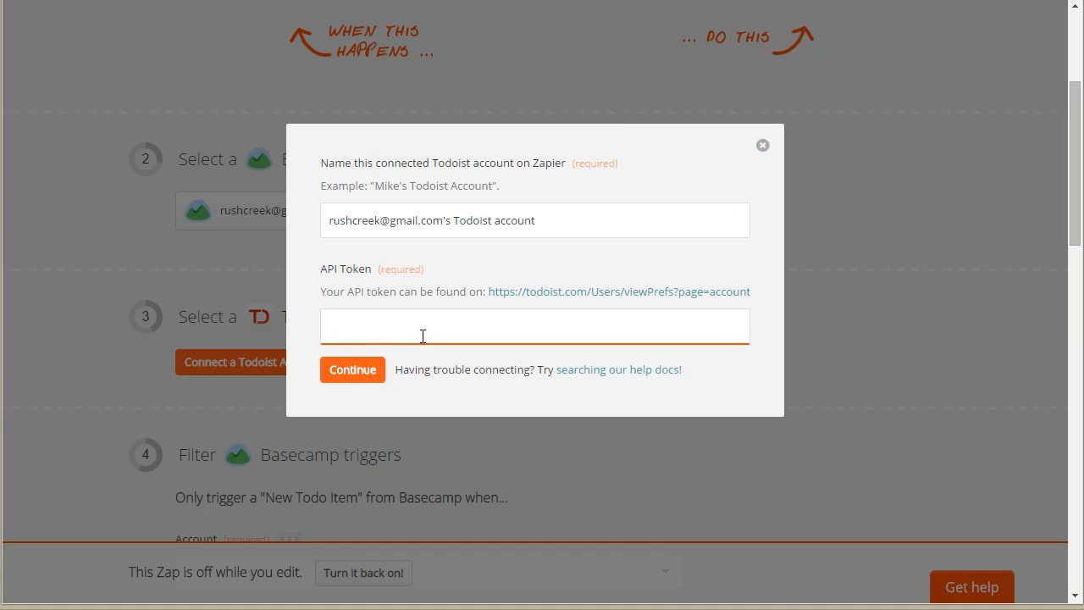
key("ctrl+v")
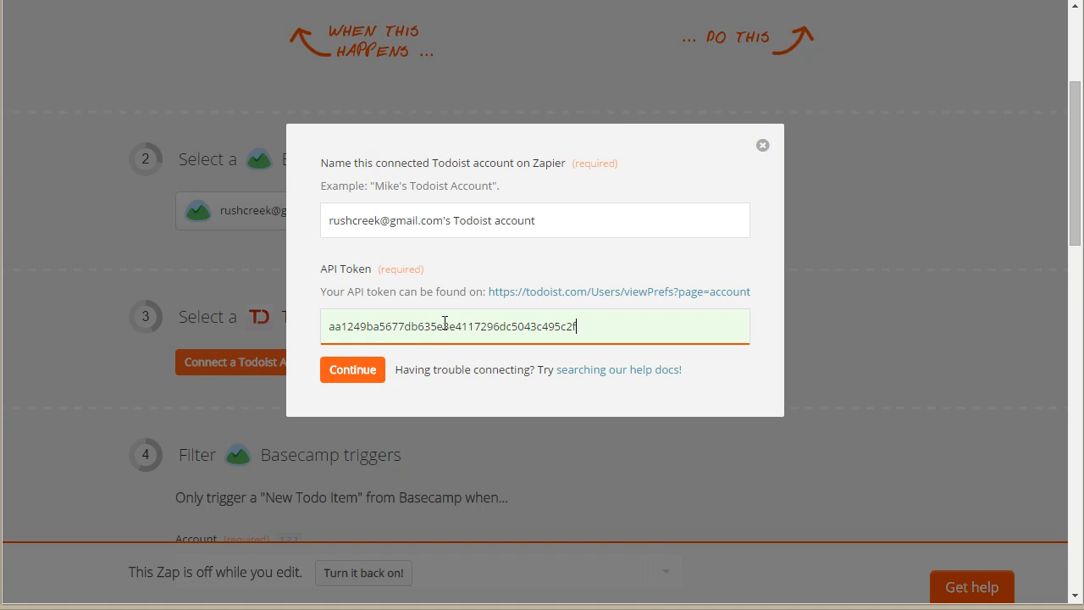
left_click(350, 370)
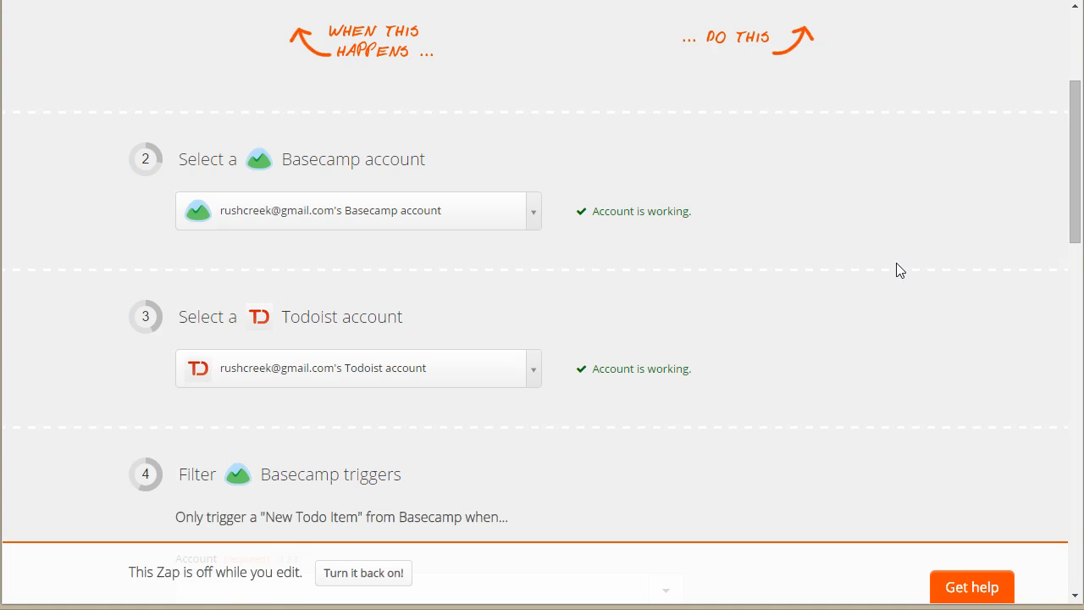
Step: Filter the Basecamp trigger by the listed account, the project Explore Basecamp!, and the todo list To-do list basics
scroll(895, 259, "down", 2)
scroll(904, 276, "down", 3)
scroll(904, 279, "up", 1)
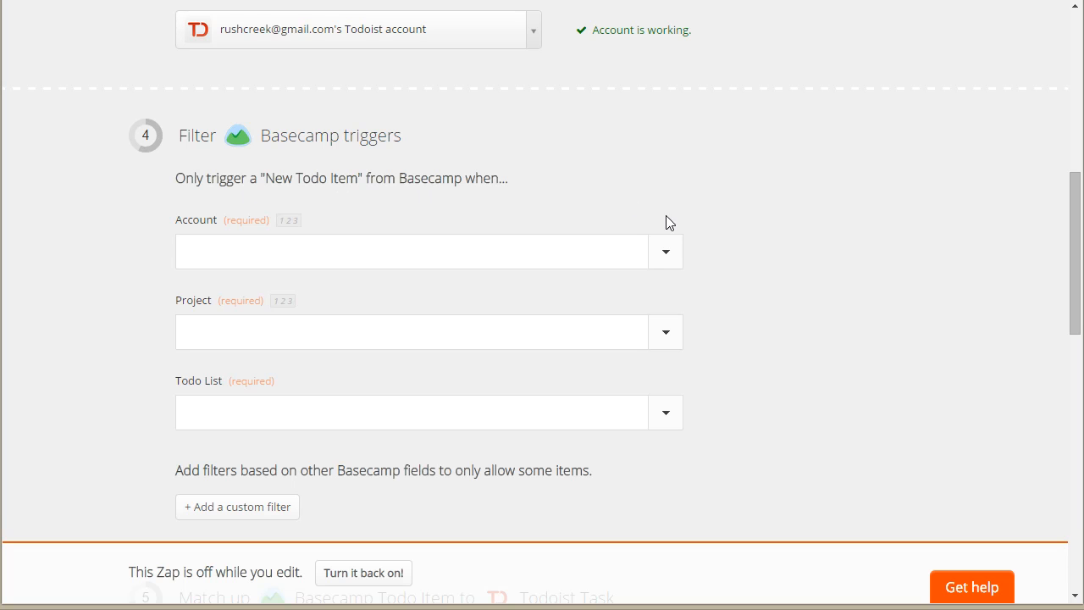
left_click(659, 257)
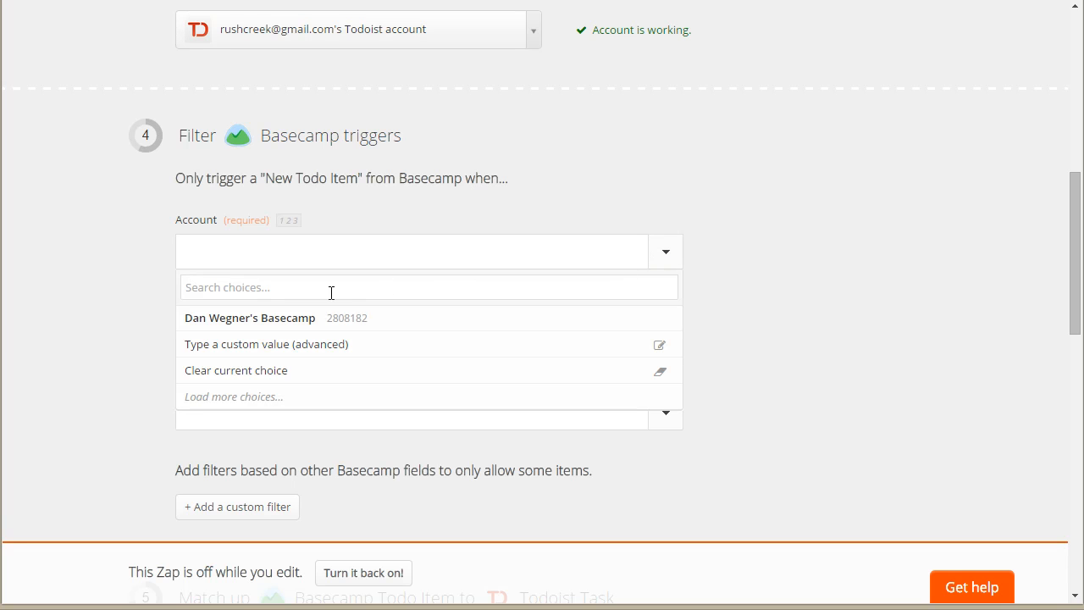
left_click(290, 318)
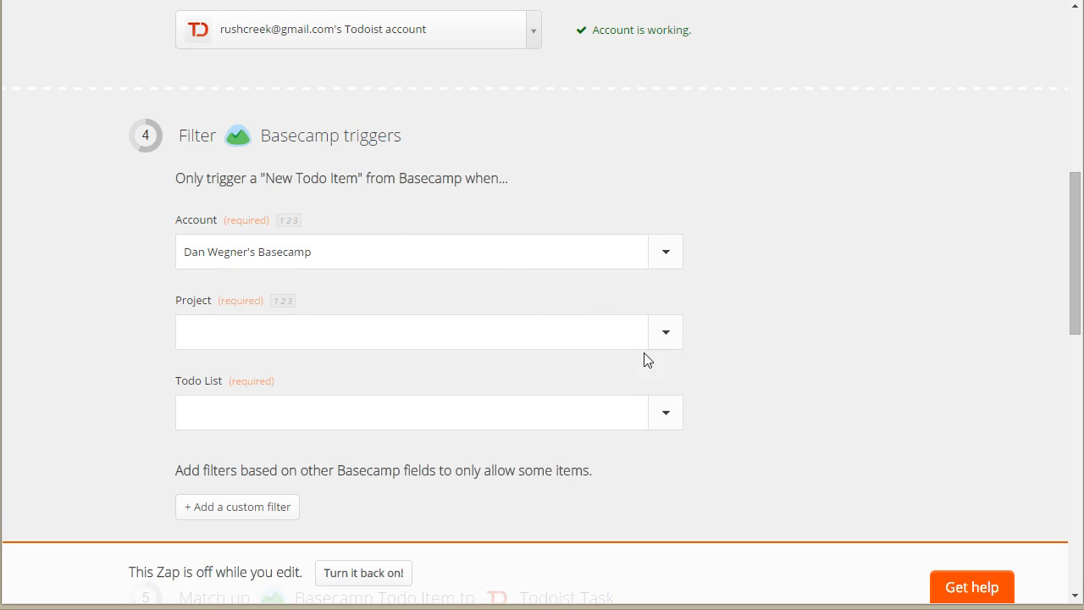
left_click(661, 336)
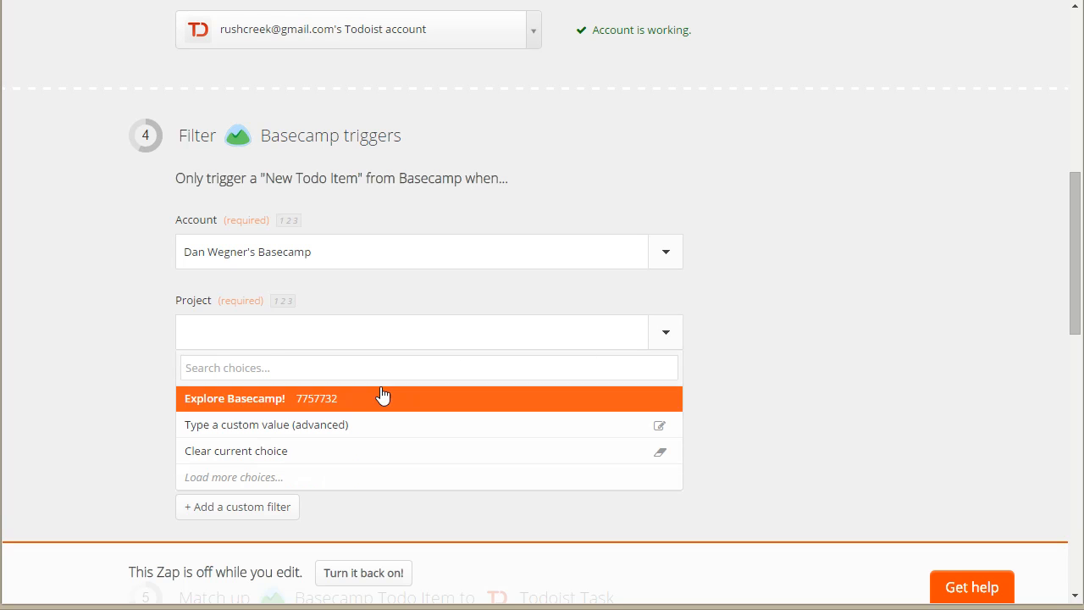
left_click(238, 402)
scroll(803, 370, "down", 1)
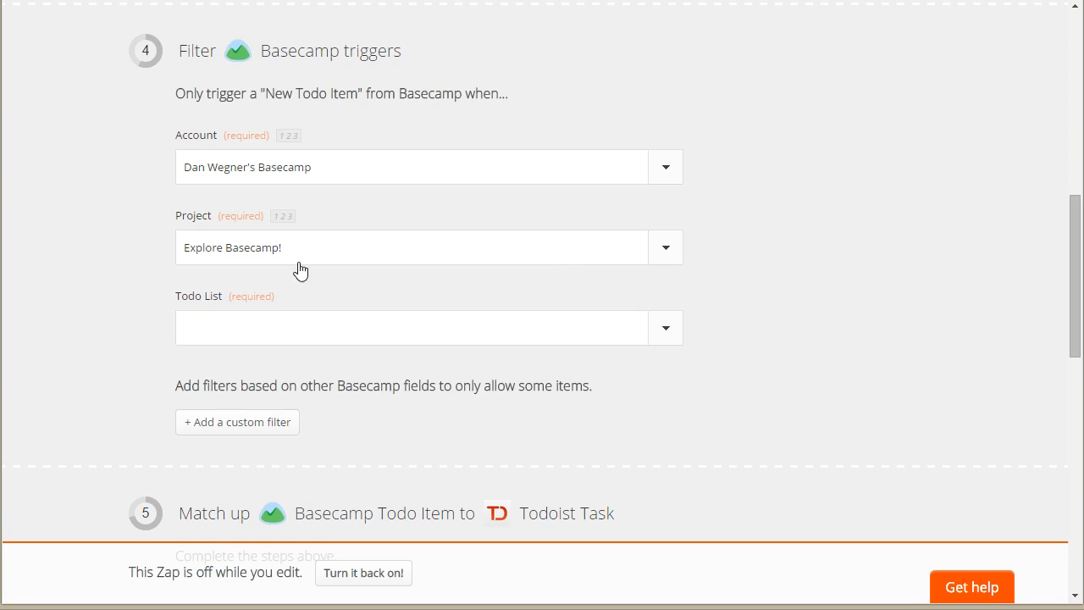
left_click(668, 327)
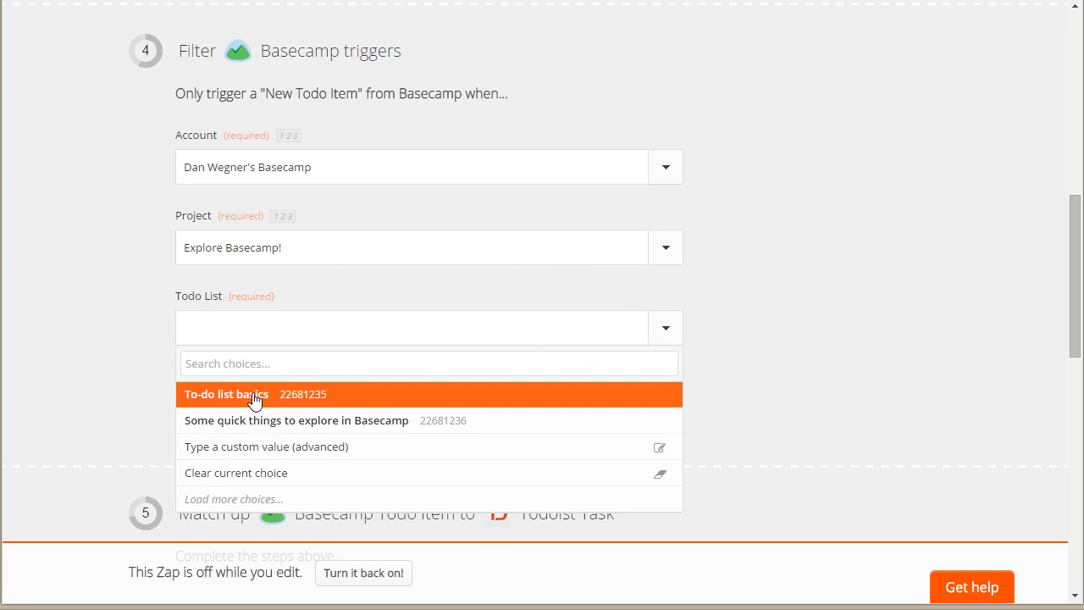
left_click(306, 399)
scroll(760, 289, "down", 1)
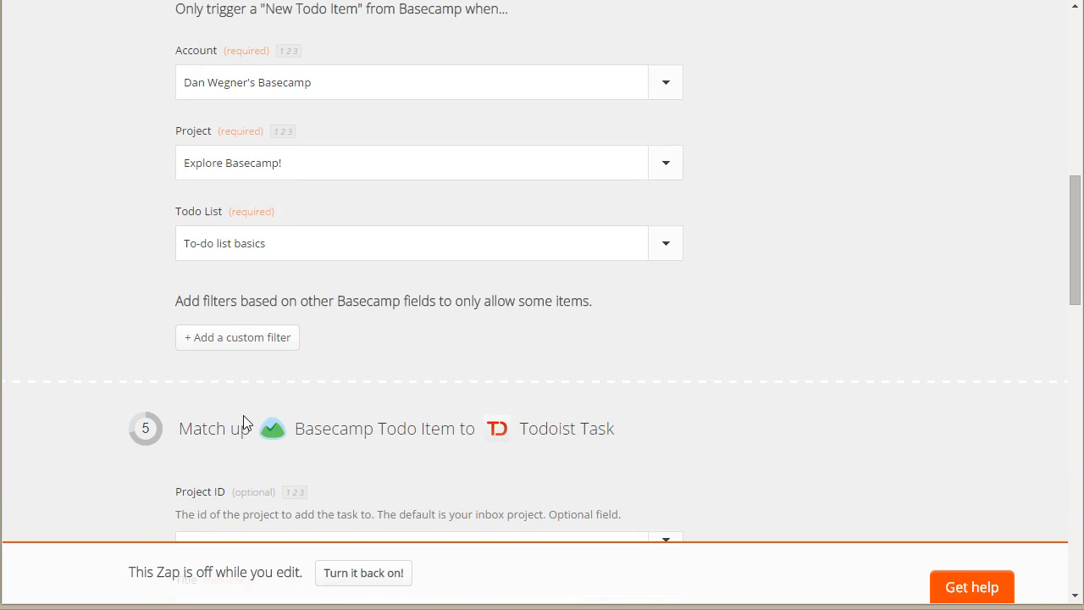
Step: Add a custom filter to the Basecamp trigger and browse the fields available for it
scroll(771, 252, "up", 1)
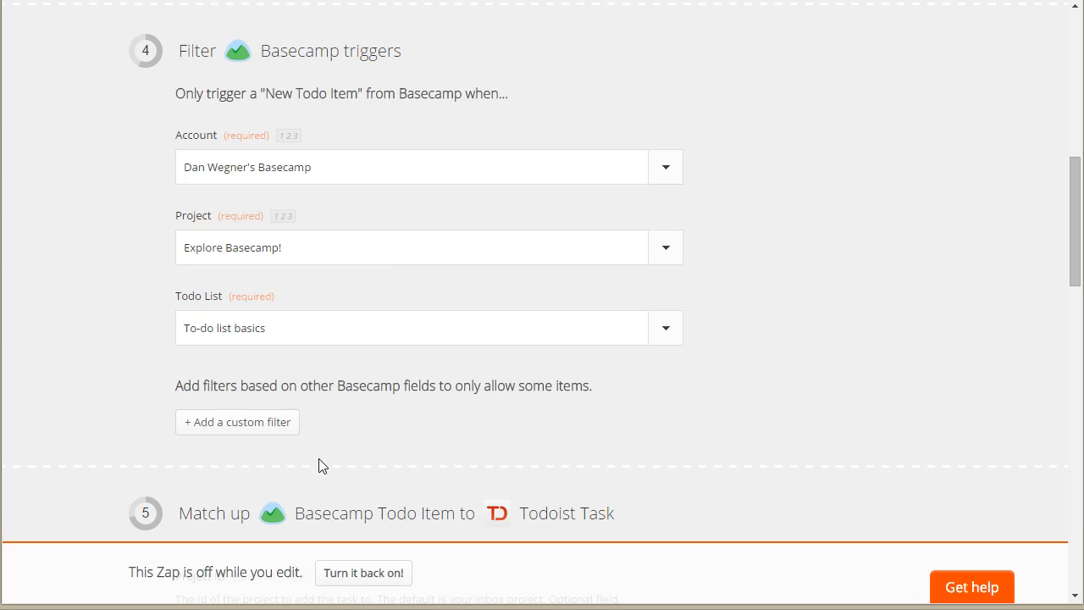
left_click(246, 426)
scroll(549, 343, "down", 2)
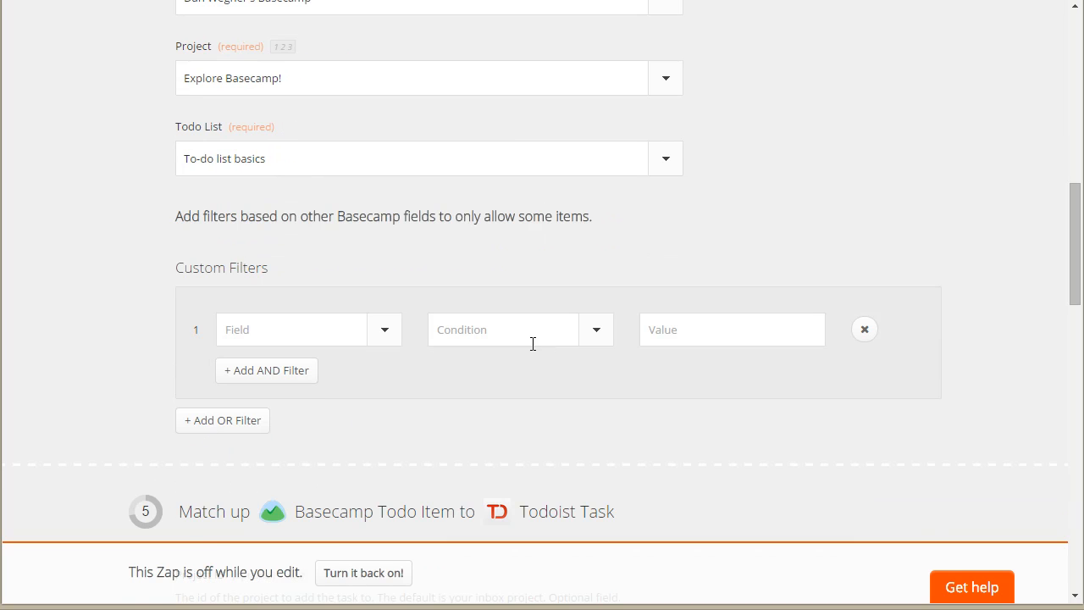
left_click(381, 336)
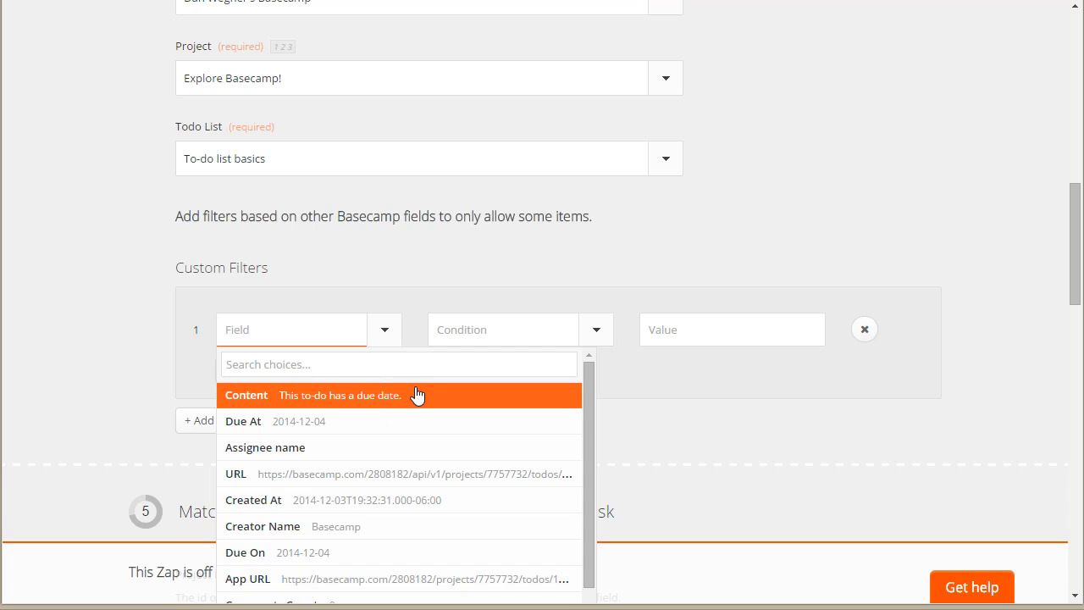
left_click(716, 191)
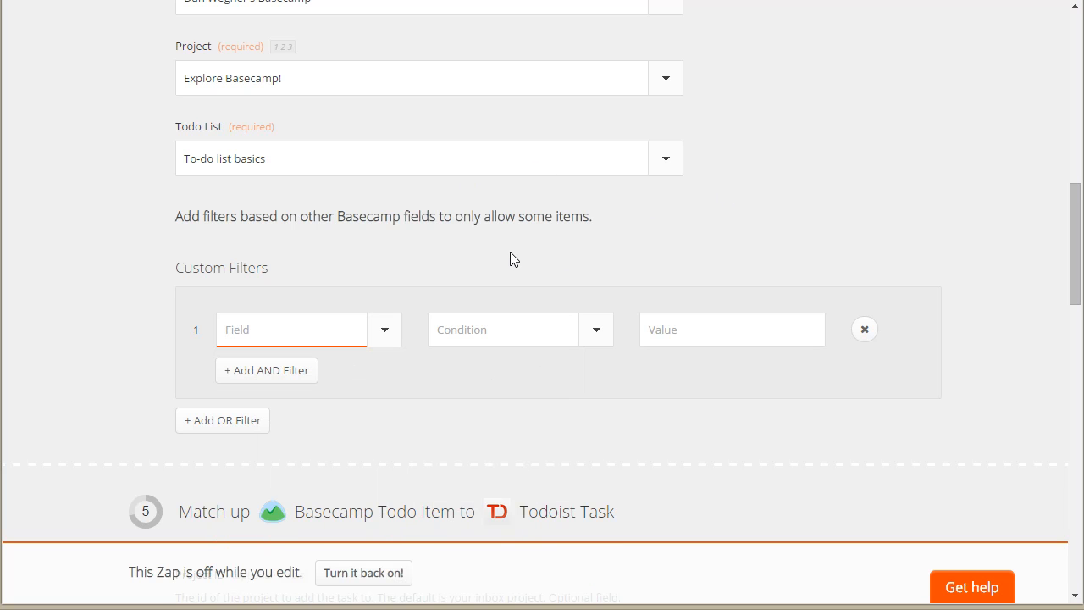
scroll(749, 190, "down", 3)
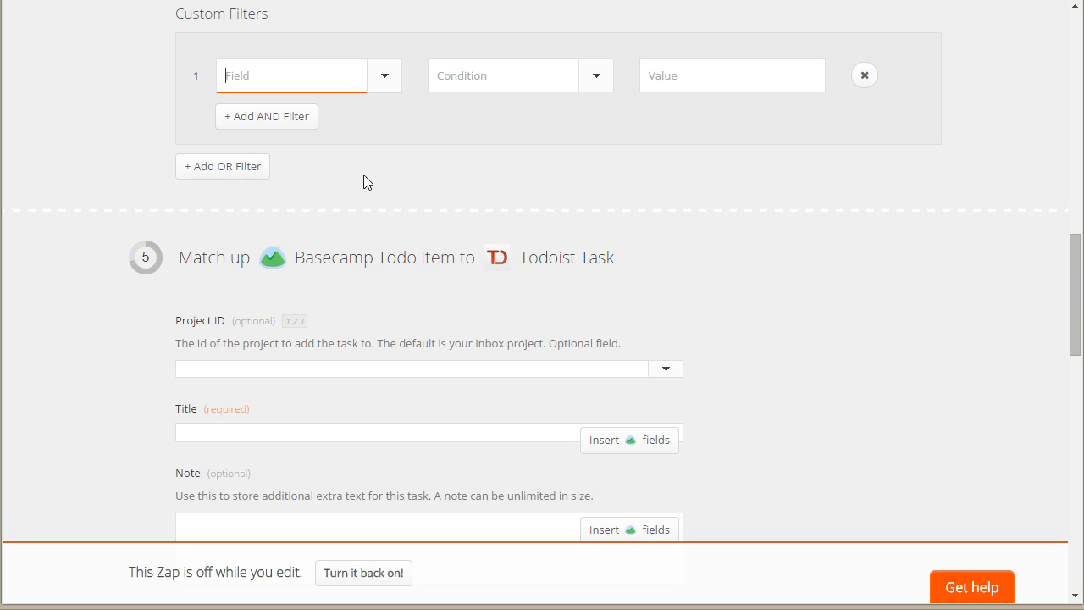
Step: Try adding an OR filter group and an AND condition to the first custom filter
scroll(435, 191, "up", 2)
left_click(506, 156)
left_click(207, 339)
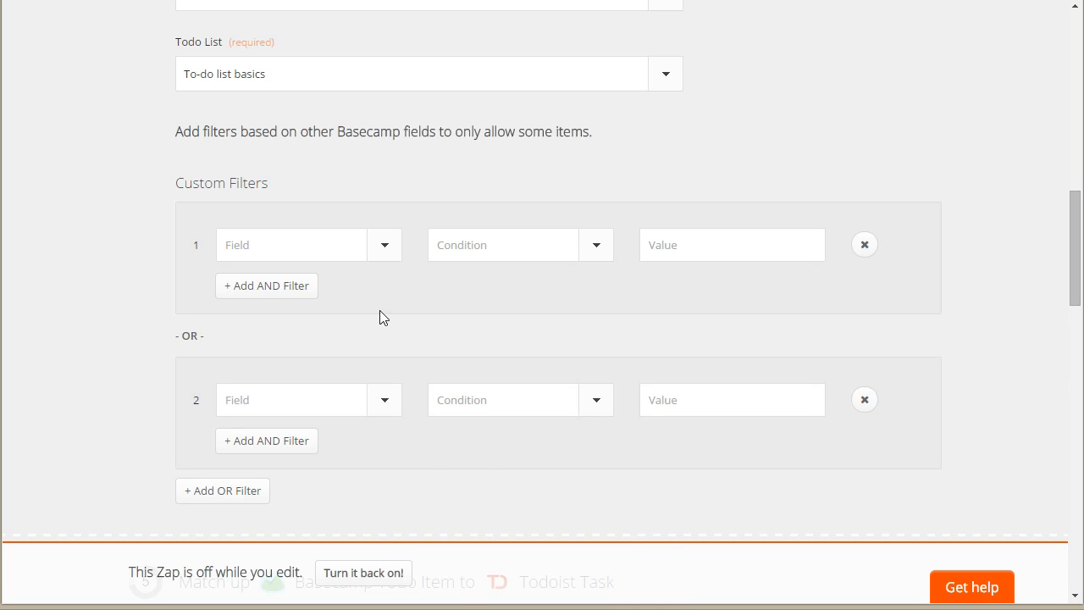
left_click(269, 288)
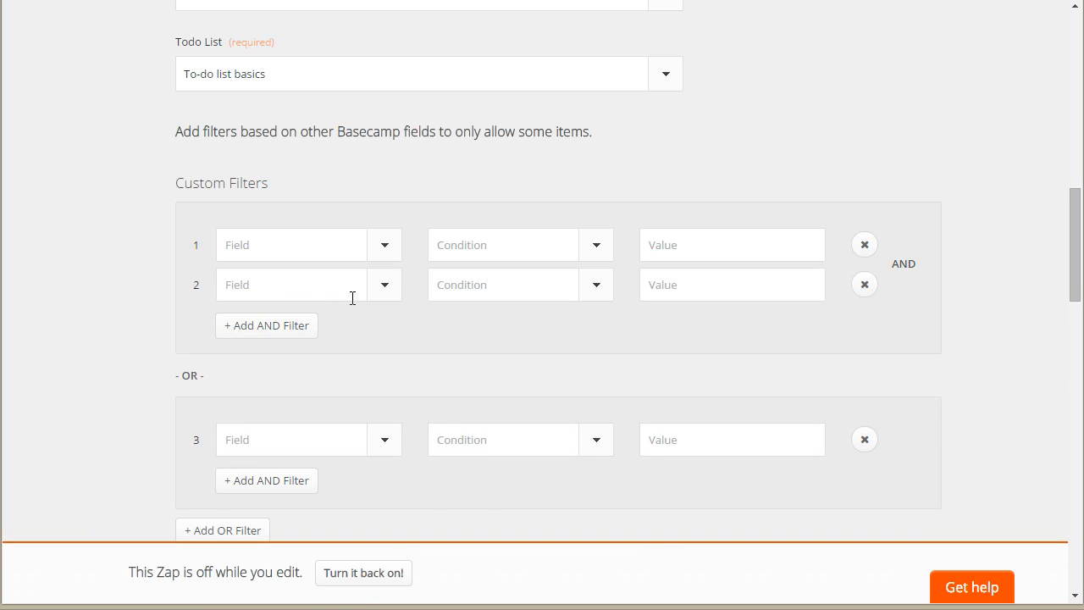
Step: Remove all the empty custom filters from the Basecamp trigger
left_click(863, 254)
left_click(864, 246)
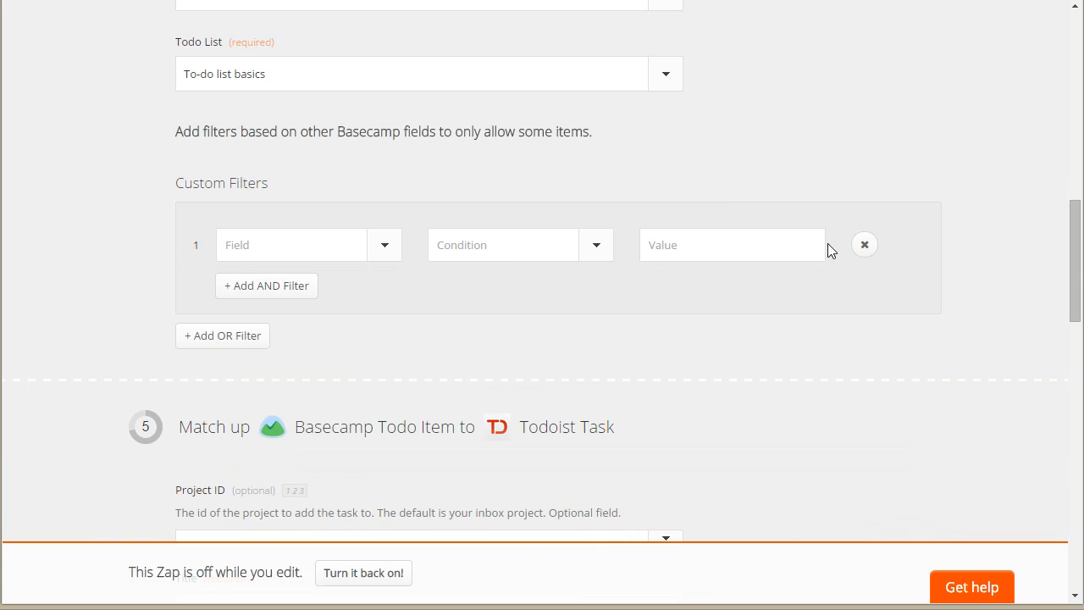
left_click(862, 245)
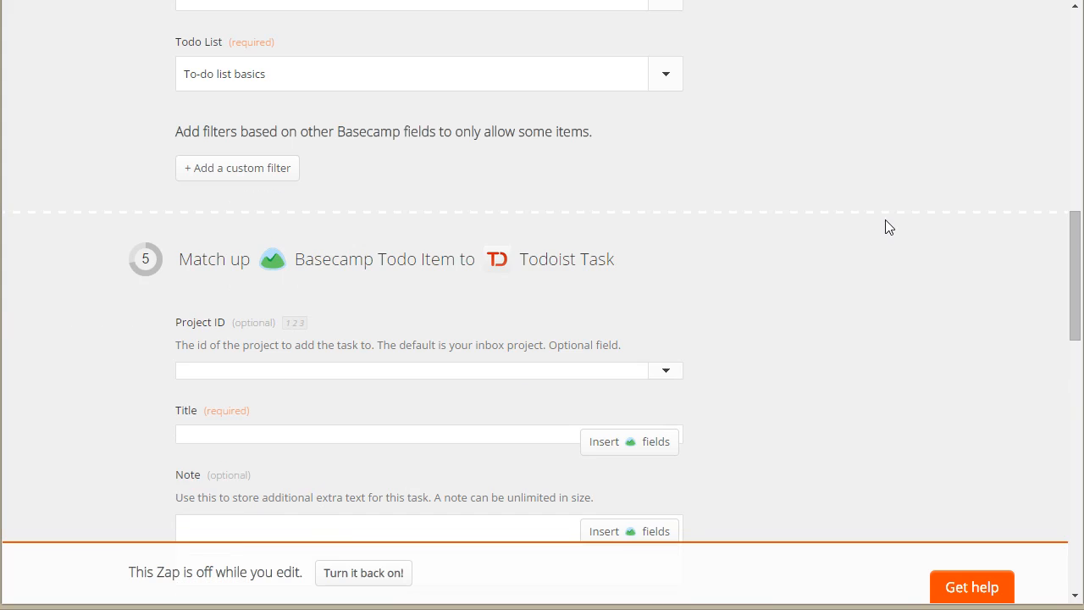
Step: Set the Todoist task's project ID to Personal and review the title, note and due date mappings
scroll(830, 214, "up", 2)
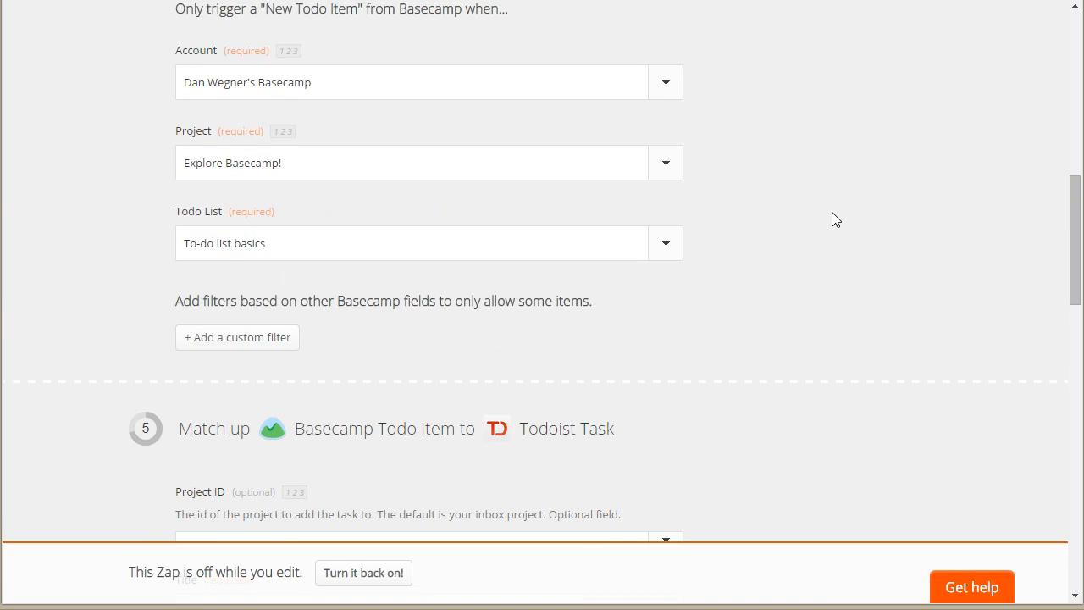
scroll(837, 222, "down", 3)
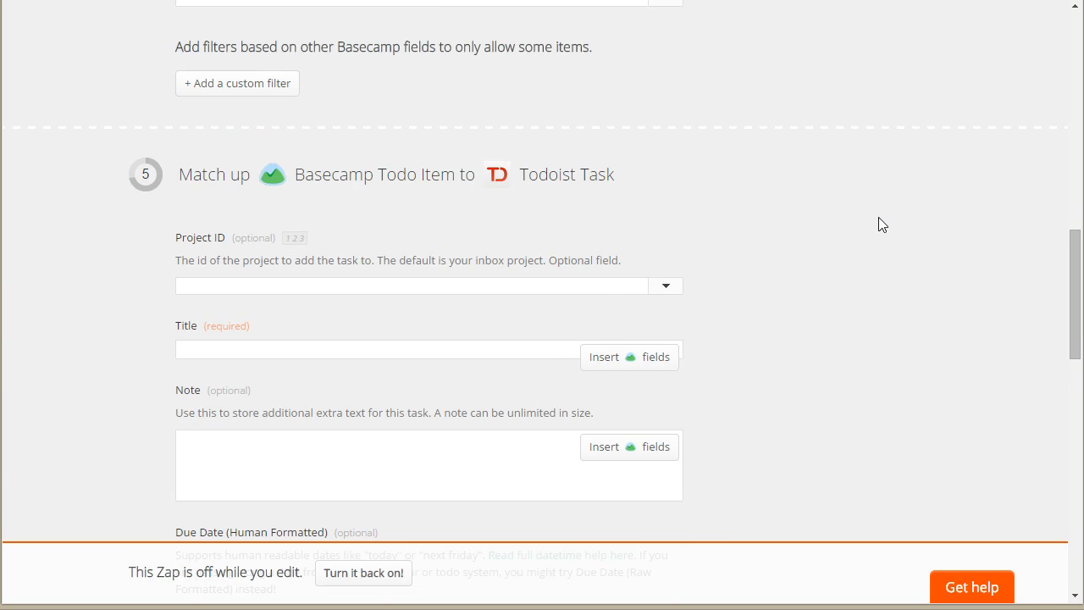
scroll(878, 224, "down", 2)
scroll(878, 223, "up", 1)
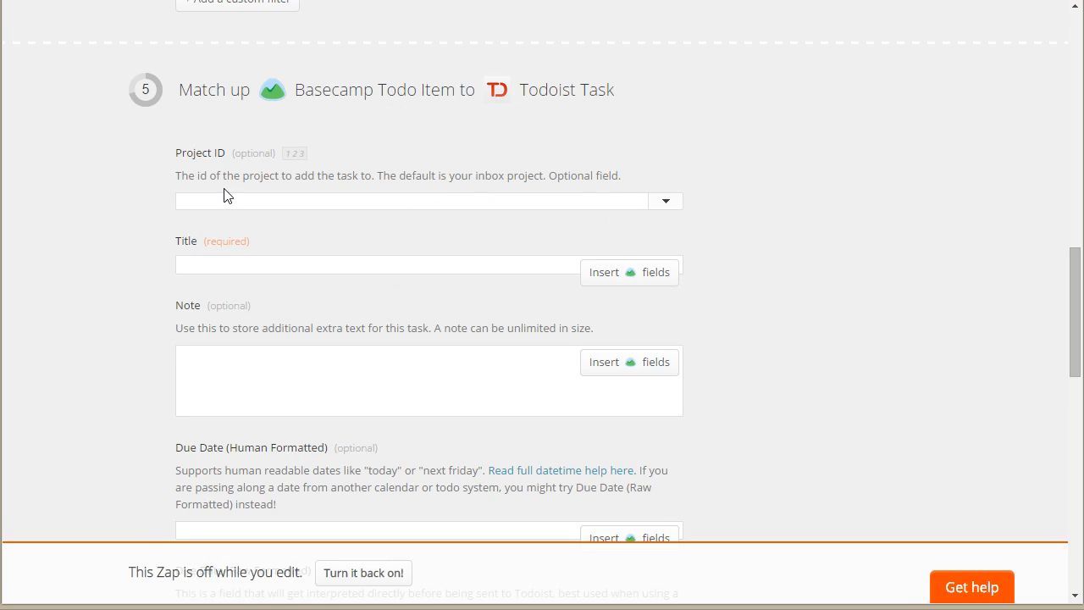
left_click_drag(622, 91, 487, 99)
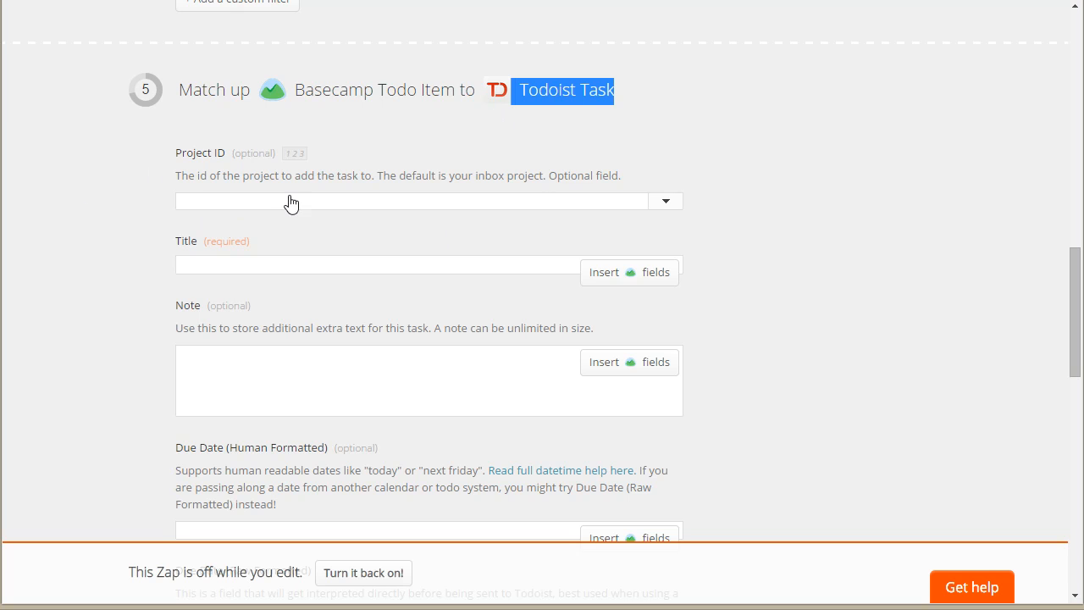
left_click(676, 203)
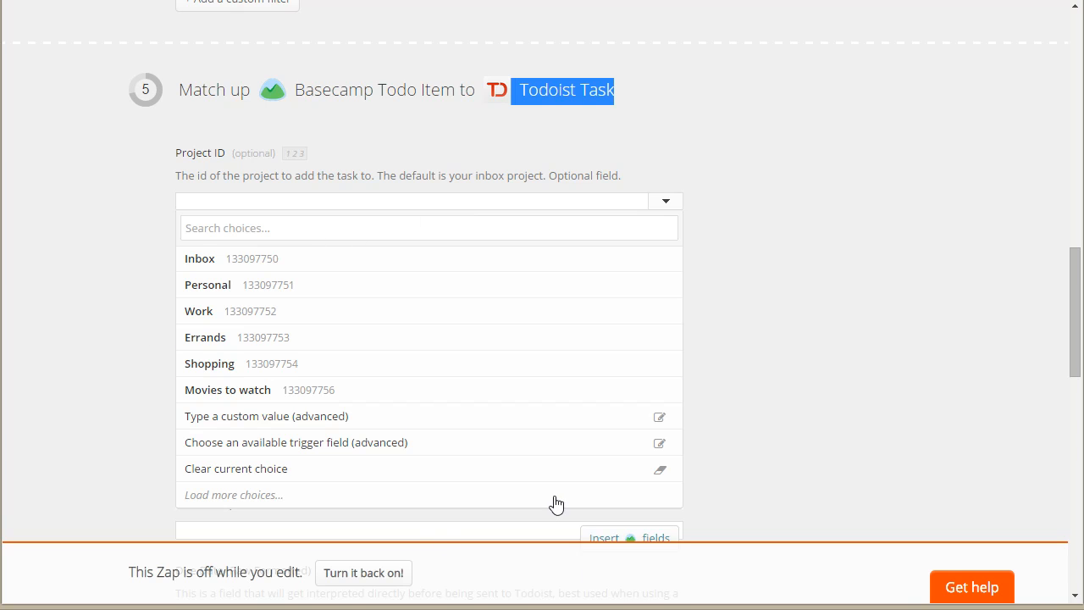
left_click(192, 284)
left_click(949, 219)
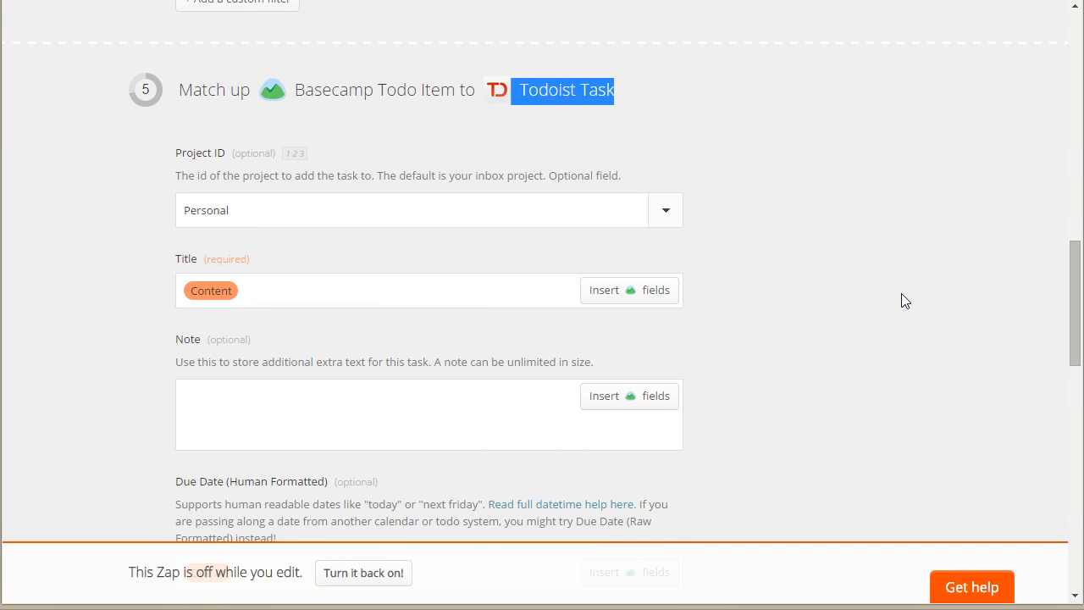
scroll(904, 305, "down", 1)
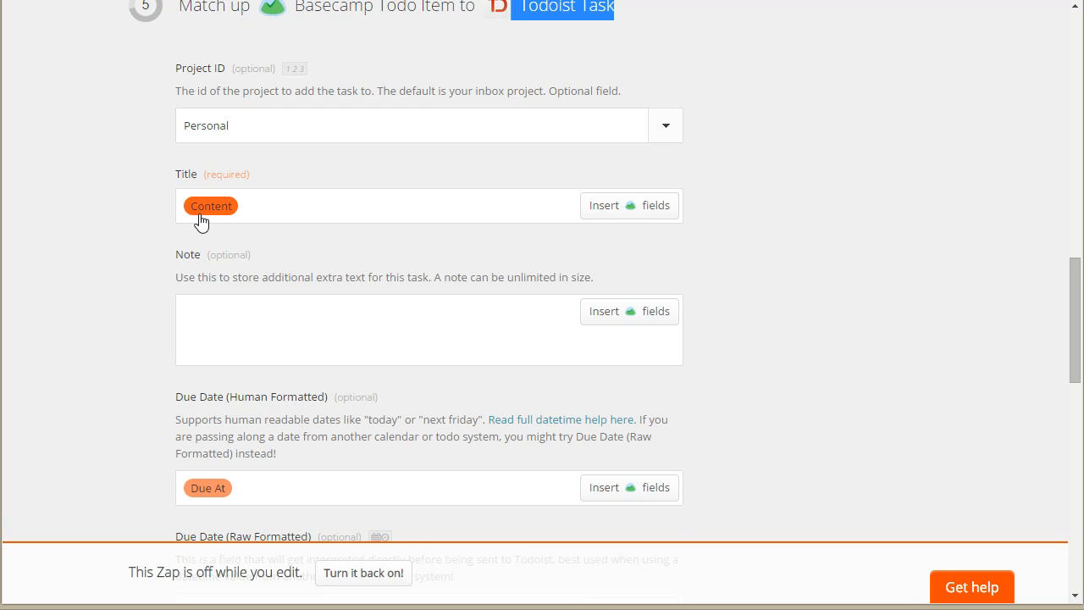
scroll(934, 254, "down", 2)
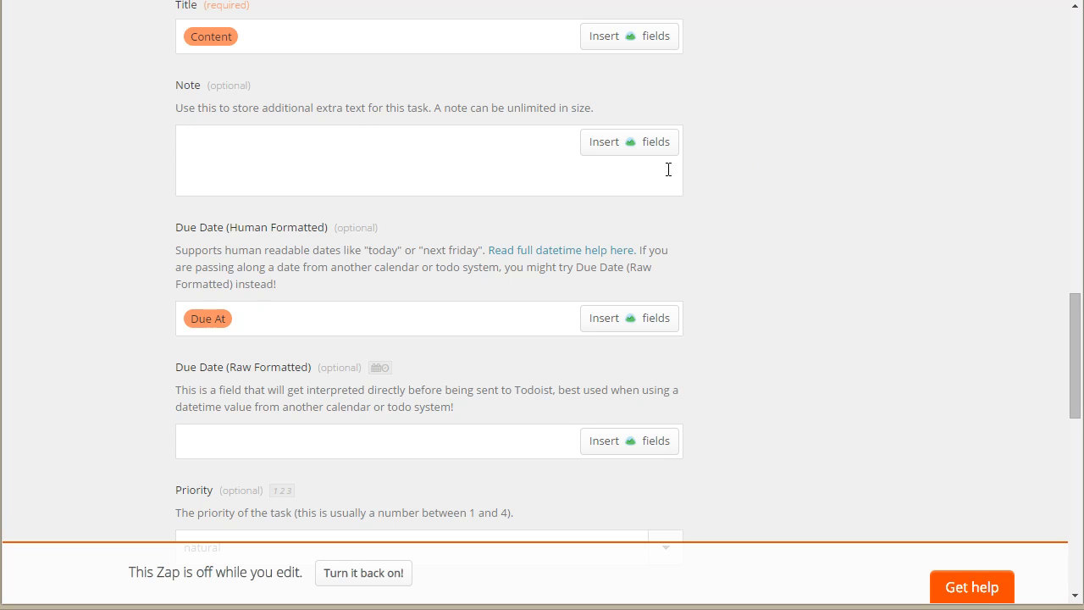
Step: Enter "Imported from Basecamp" as the Todoist task's note and insert the Created At field after it
left_click(309, 158)
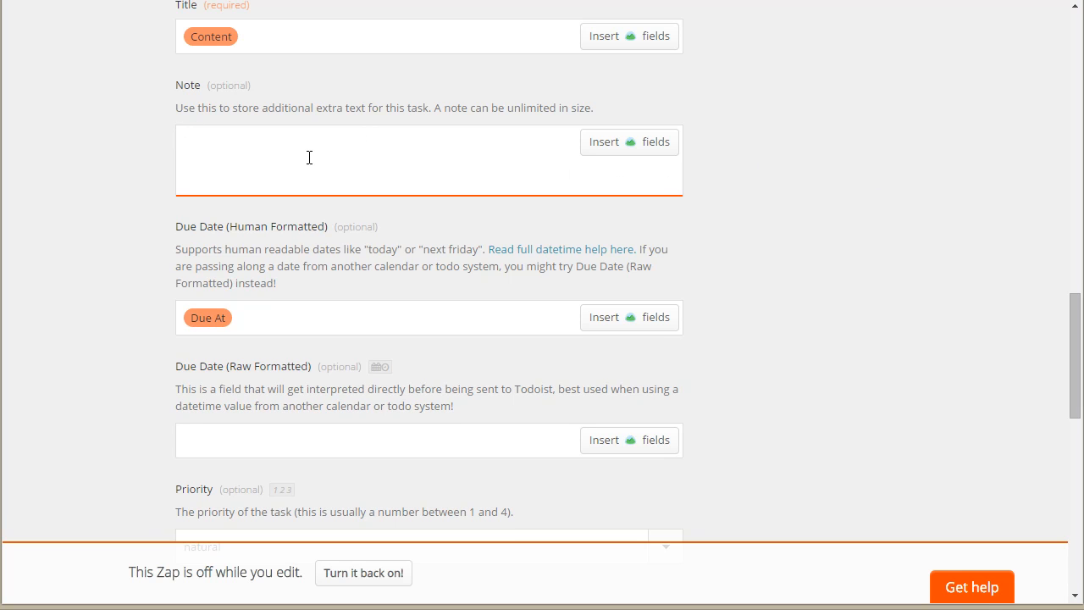
type("Imported from Basecamp")
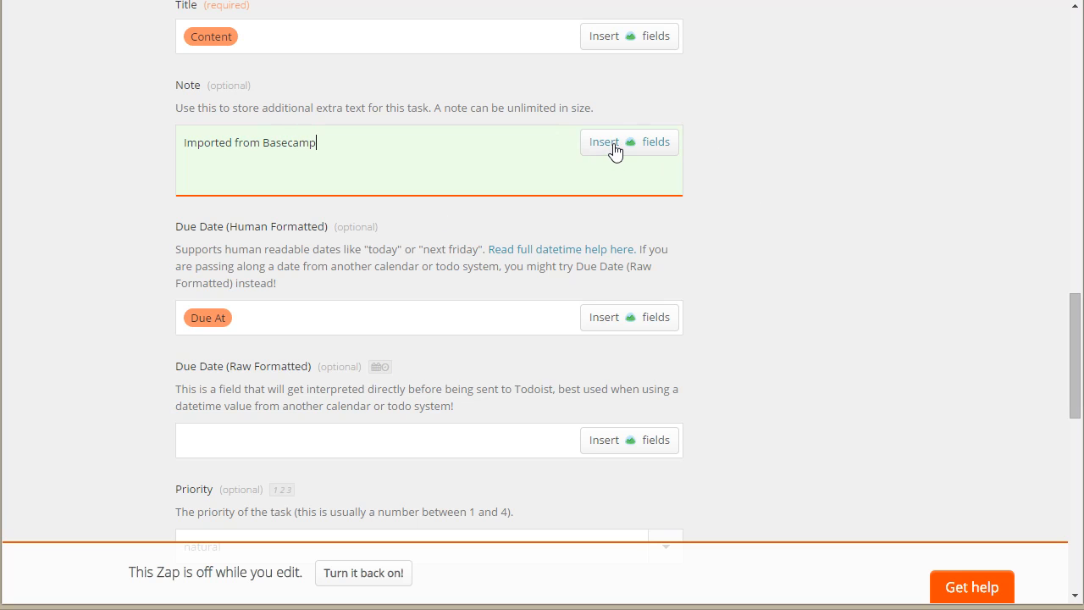
left_click(814, 154)
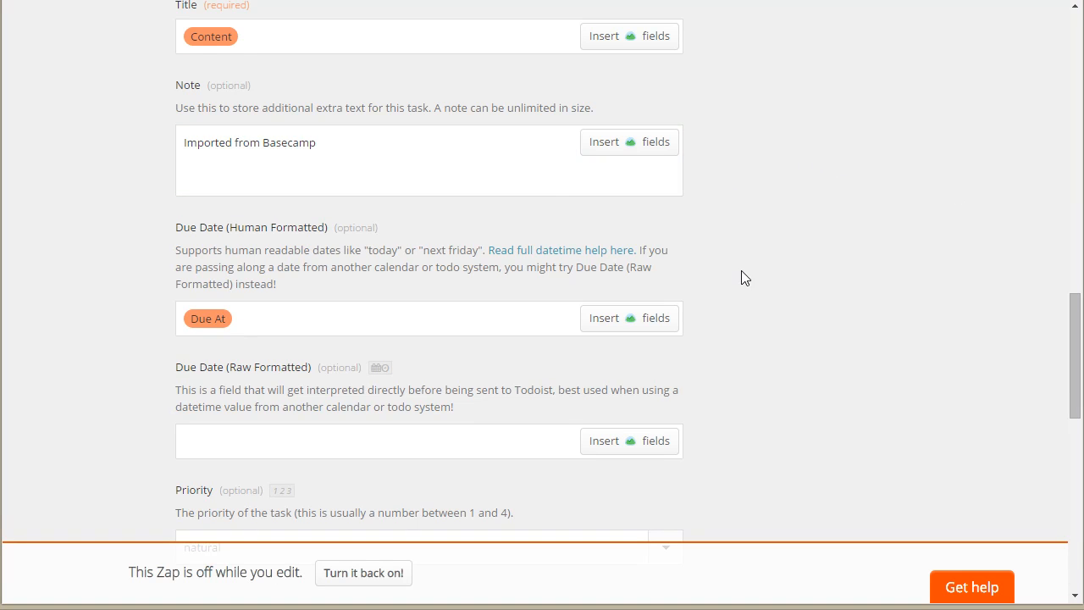
left_click(608, 150)
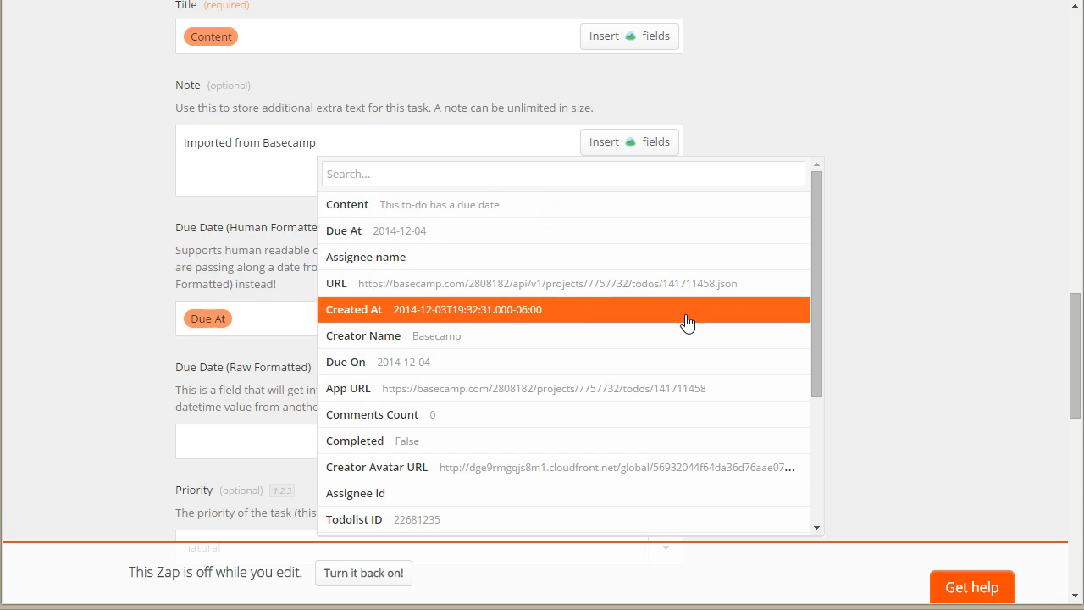
left_click(495, 315)
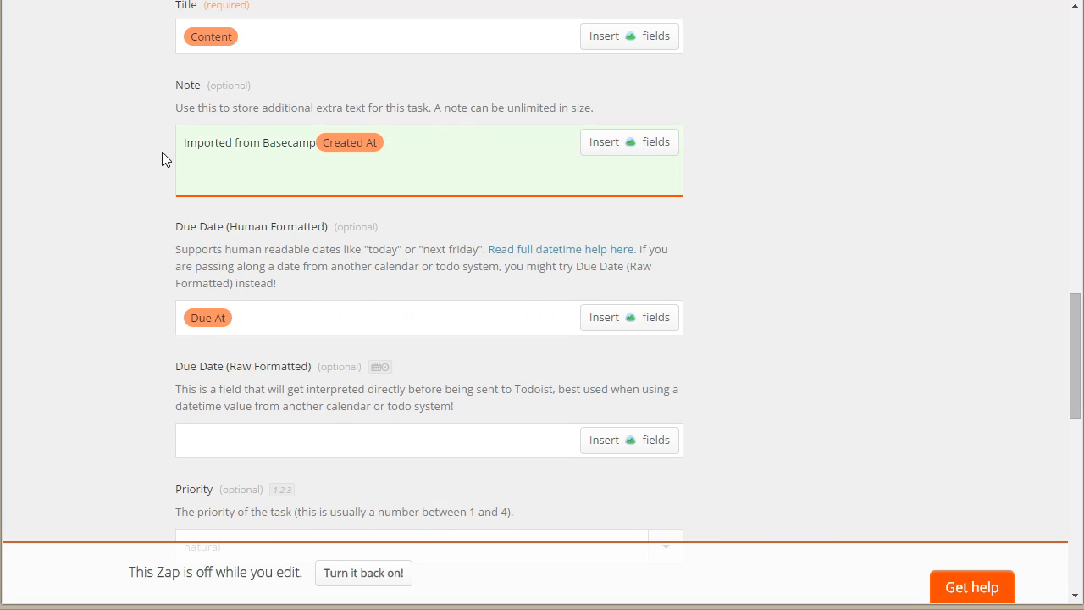
Step: Add the text "- created at:" between "Imported from Basecamp" and the Created At field in the note
left_click(316, 142)
type("created at")
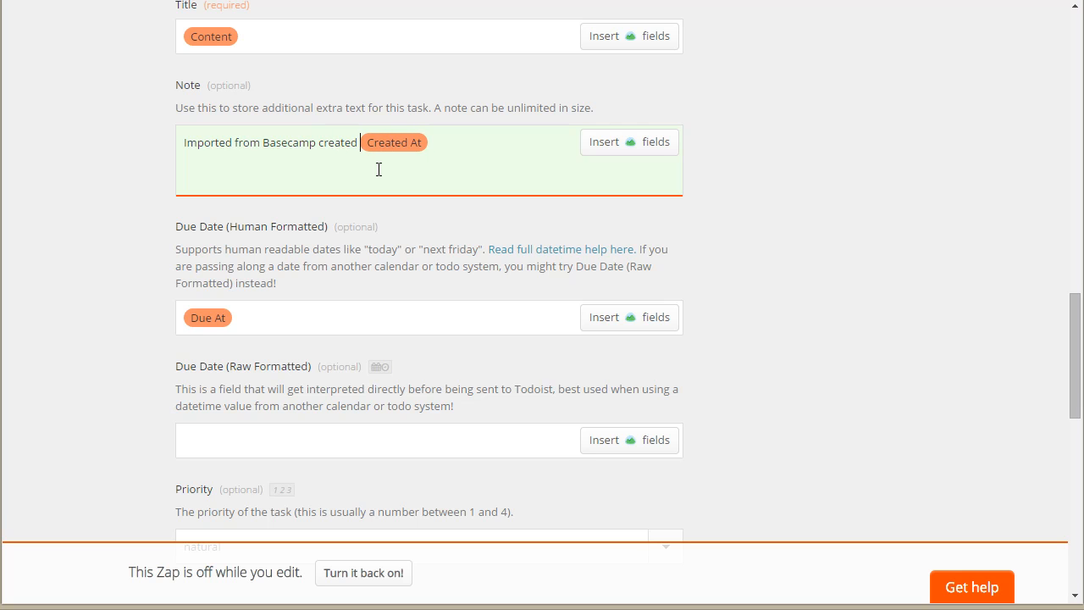
type(":")
left_click(318, 142)
type("- c")
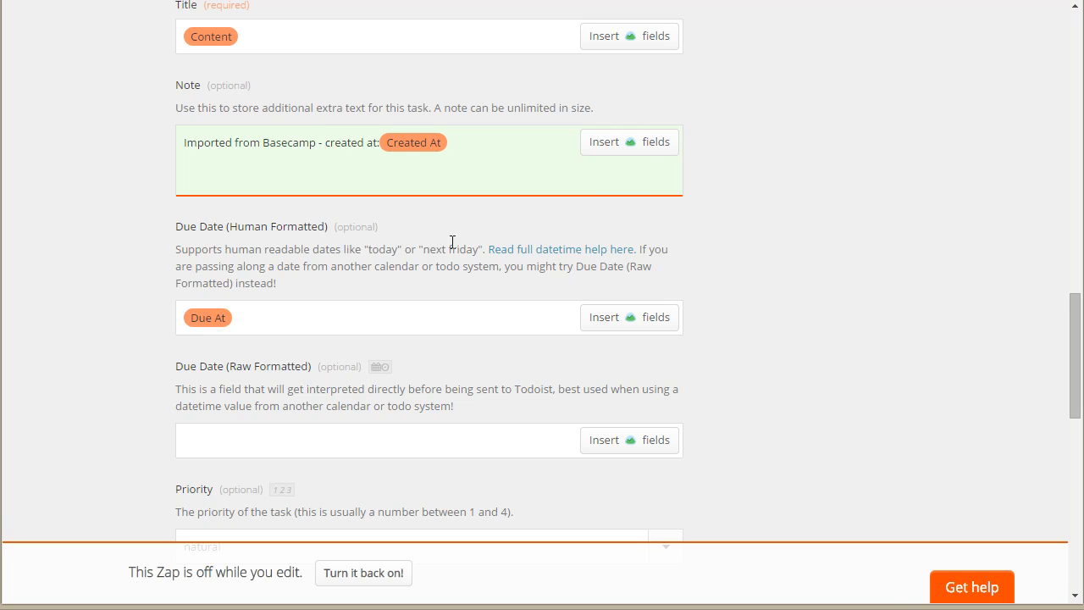
Step: Look over the due date fields and the priority levels available for the Todoist task
scroll(653, 246, "down", 1)
scroll(817, 225, "down", 3)
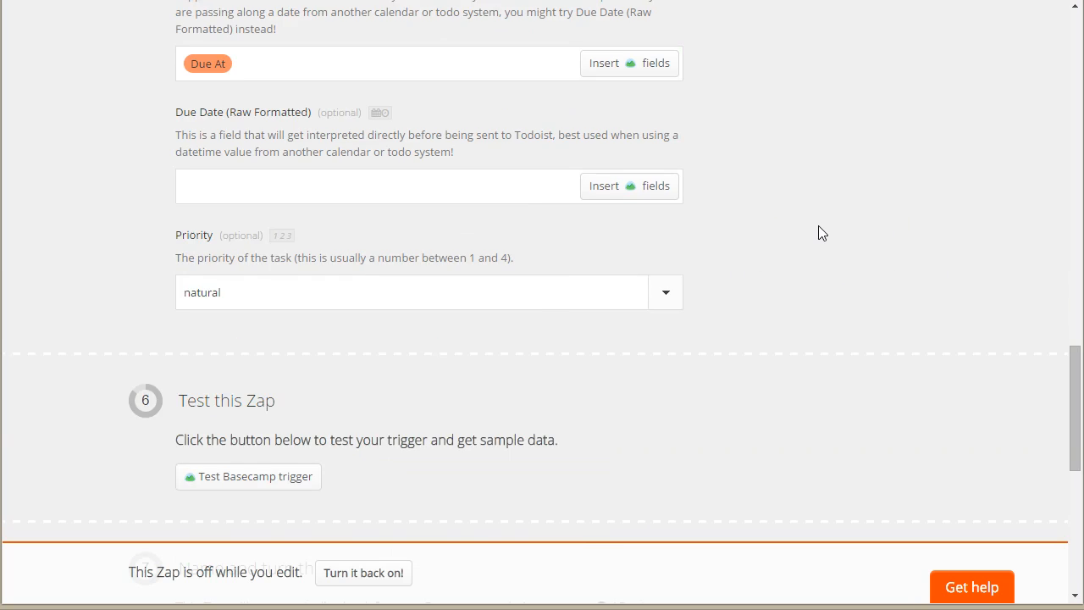
scroll(1010, 131, "up", 3)
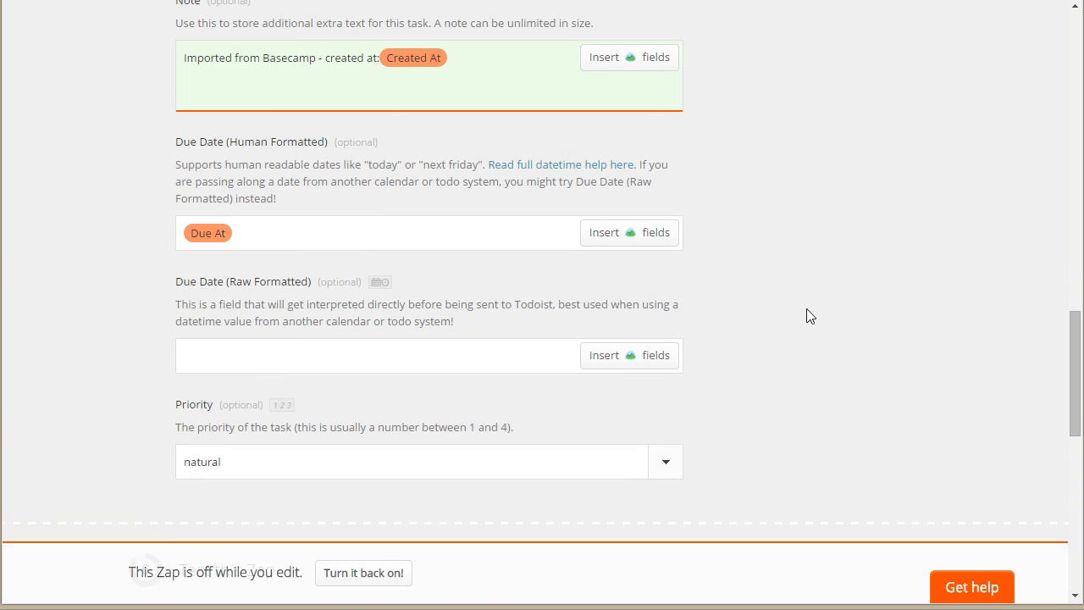
scroll(802, 275, "down", 1)
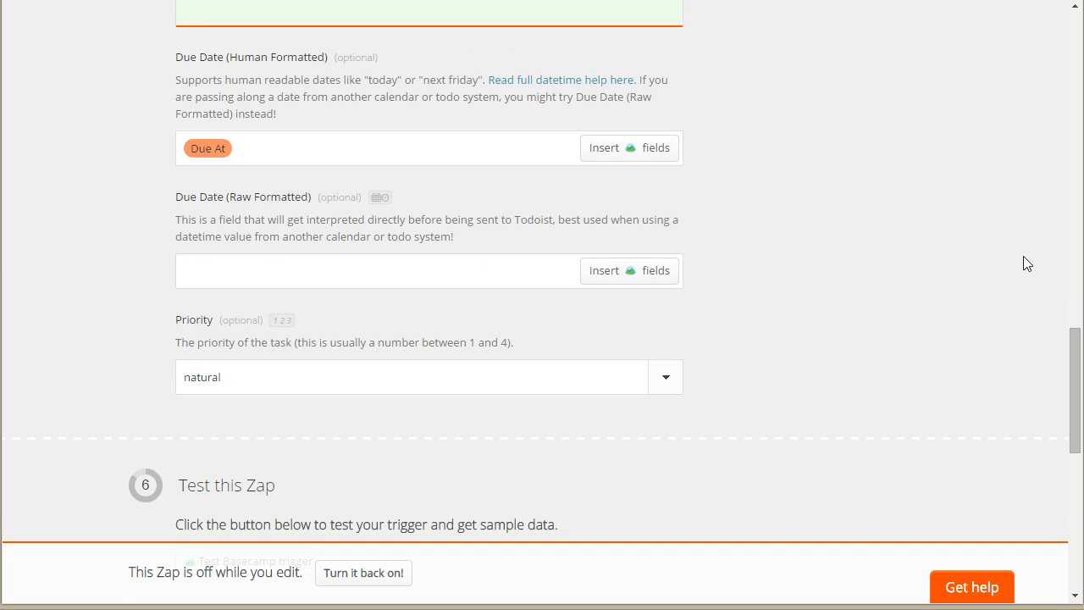
scroll(802, 265, "down", 2)
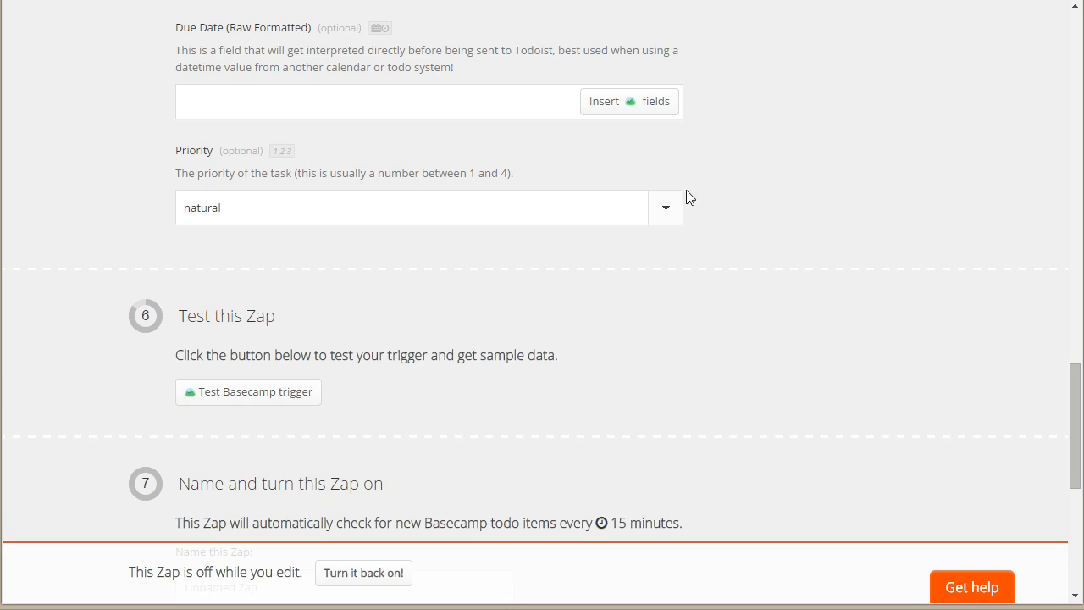
left_click(676, 217)
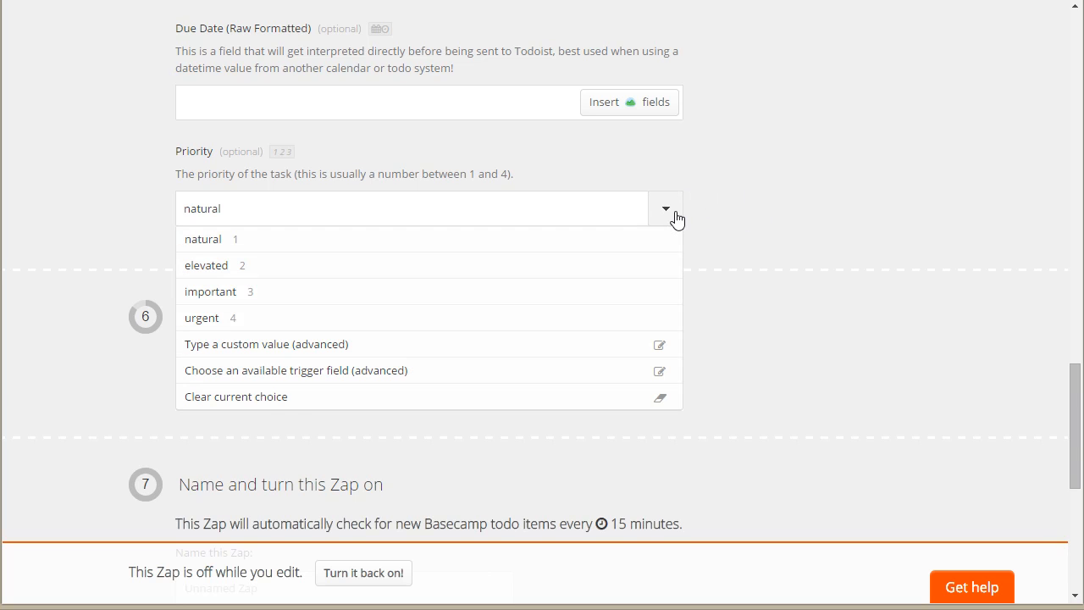
left_click(835, 180)
left_click(668, 208)
left_click(823, 204)
Step: Set the Todoist task's priority to elevated
scroll(819, 176, "up", 8)
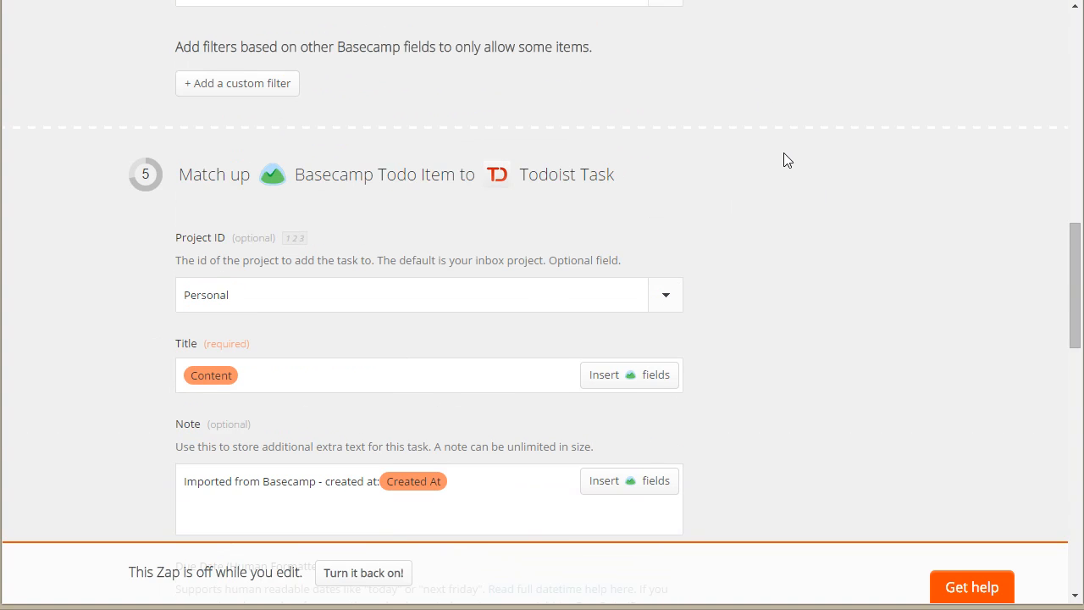
scroll(847, 280, "up", 12)
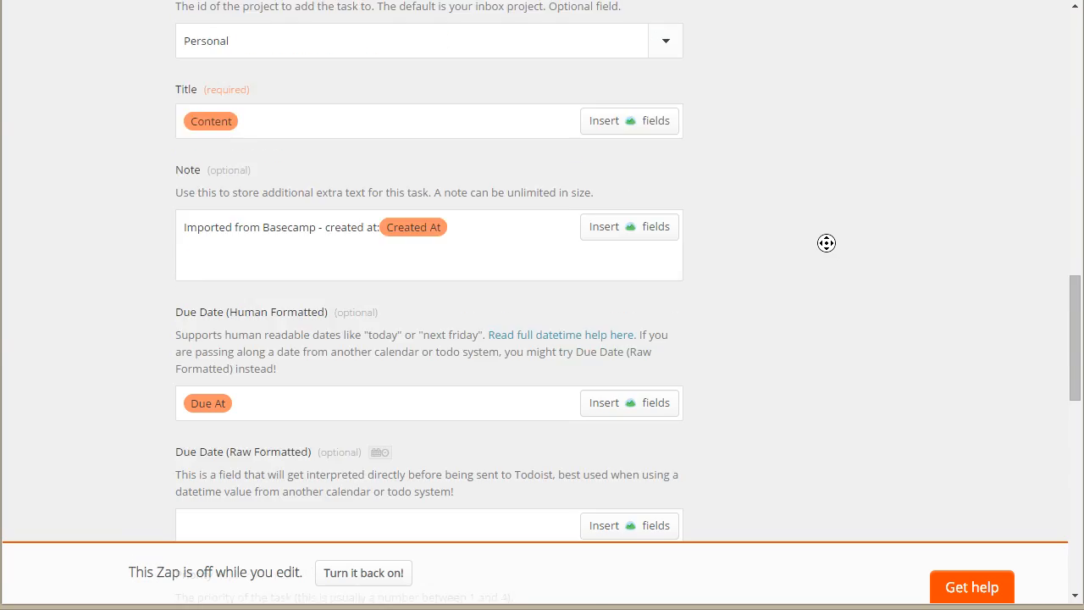
scroll(707, 243, "down", 5)
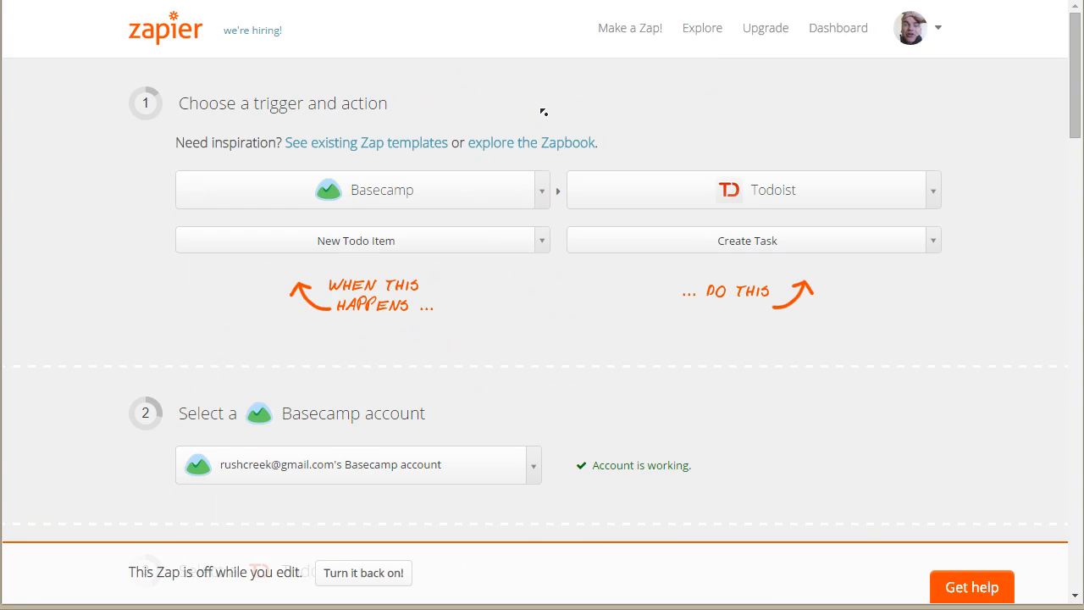
scroll(542, 109, "down", 4)
scroll(939, 300, "down", 6)
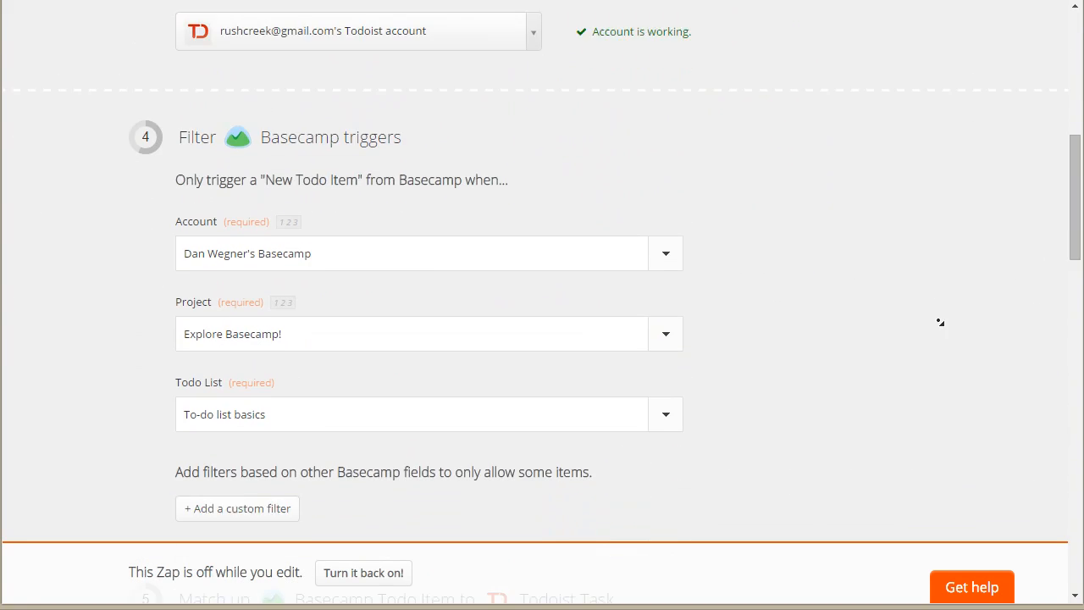
scroll(882, 286, "down", 13)
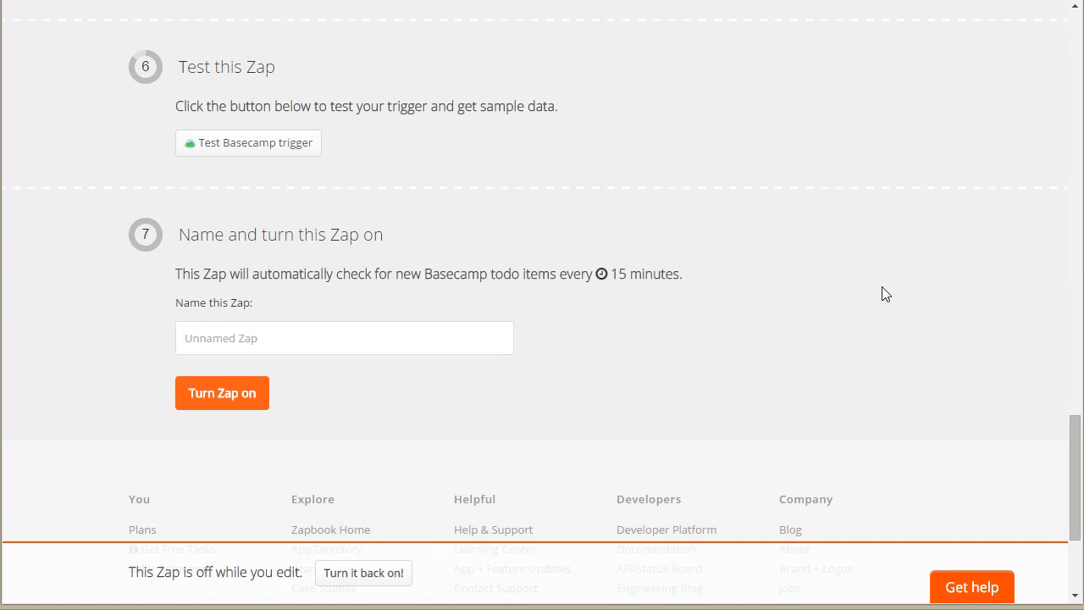
scroll(863, 280, "up", 3)
scroll(862, 280, "up", 1)
left_click(650, 301)
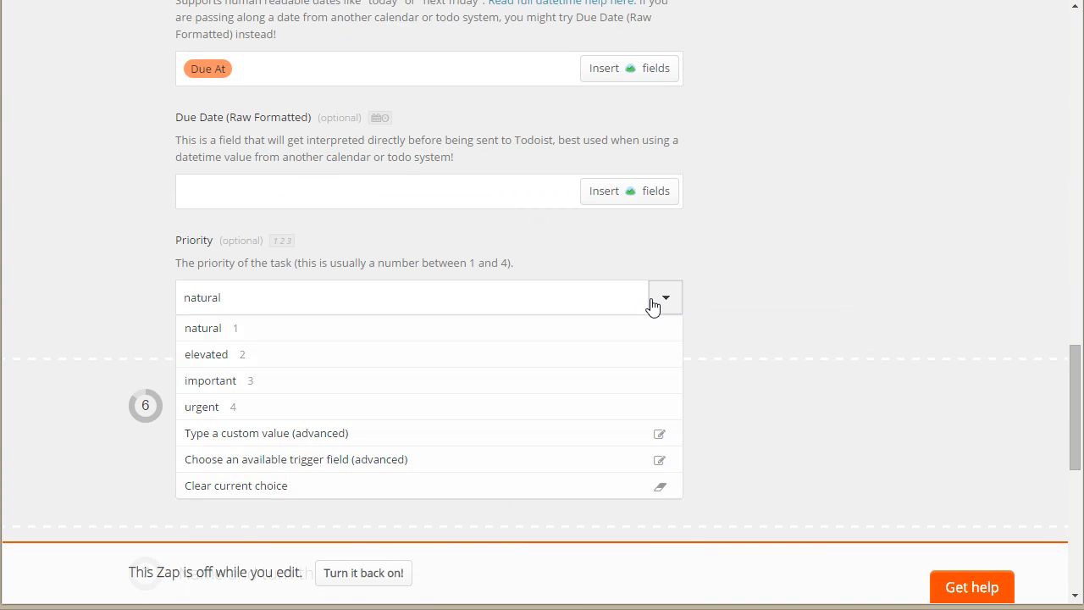
left_click(482, 370)
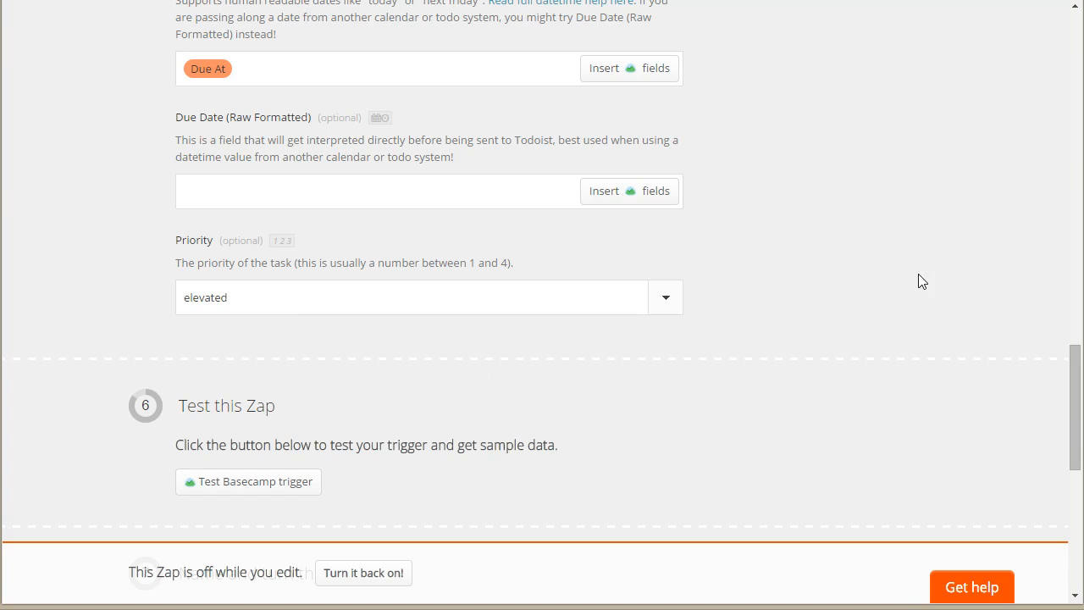
Step: Test the Basecamp trigger to fetch sample data and test the Zap with Sample #1
scroll(931, 278, "down", 3)
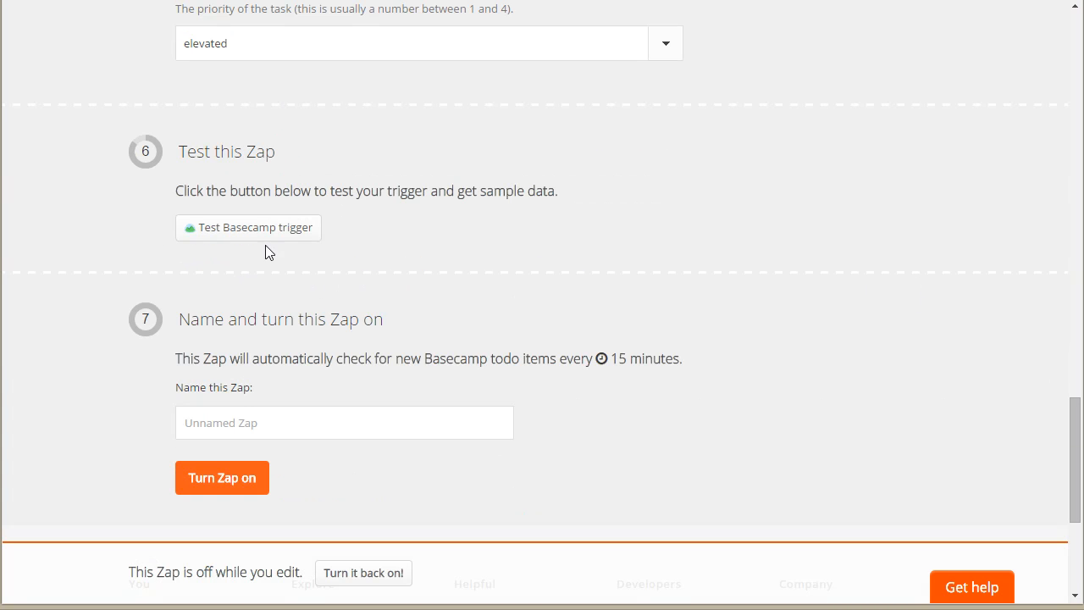
left_click(245, 236)
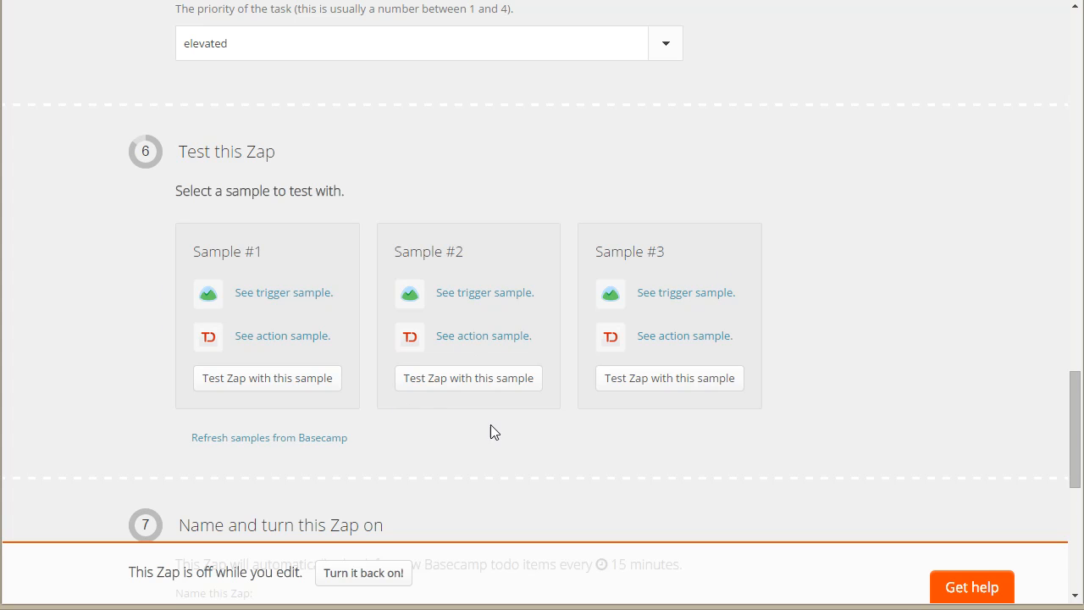
left_click(269, 387)
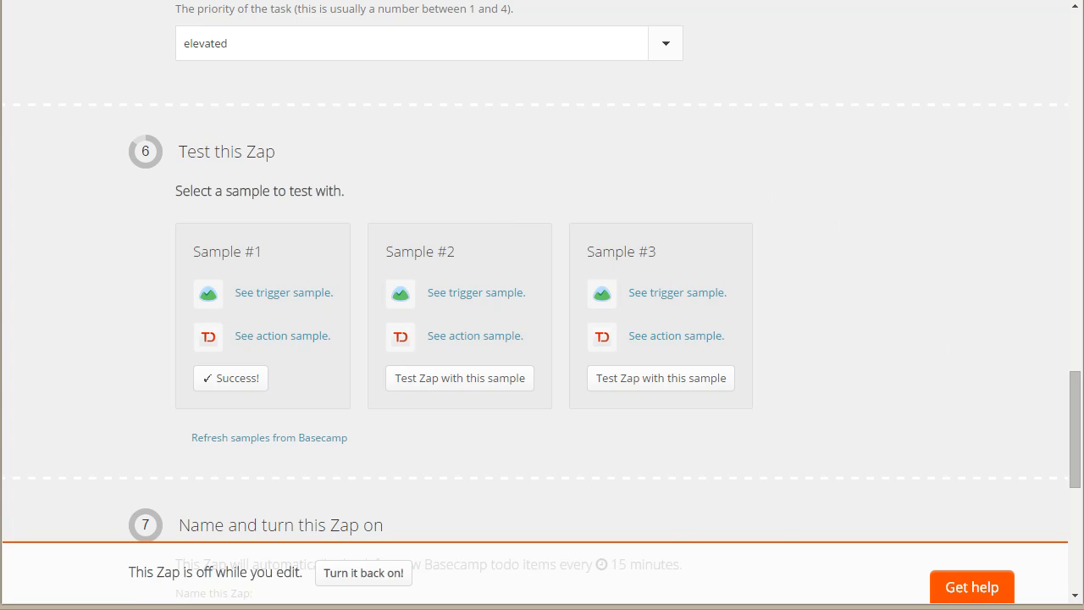
Step: Name the Zap "ABC Company" and turn it on
scroll(677, 419, "down", 3)
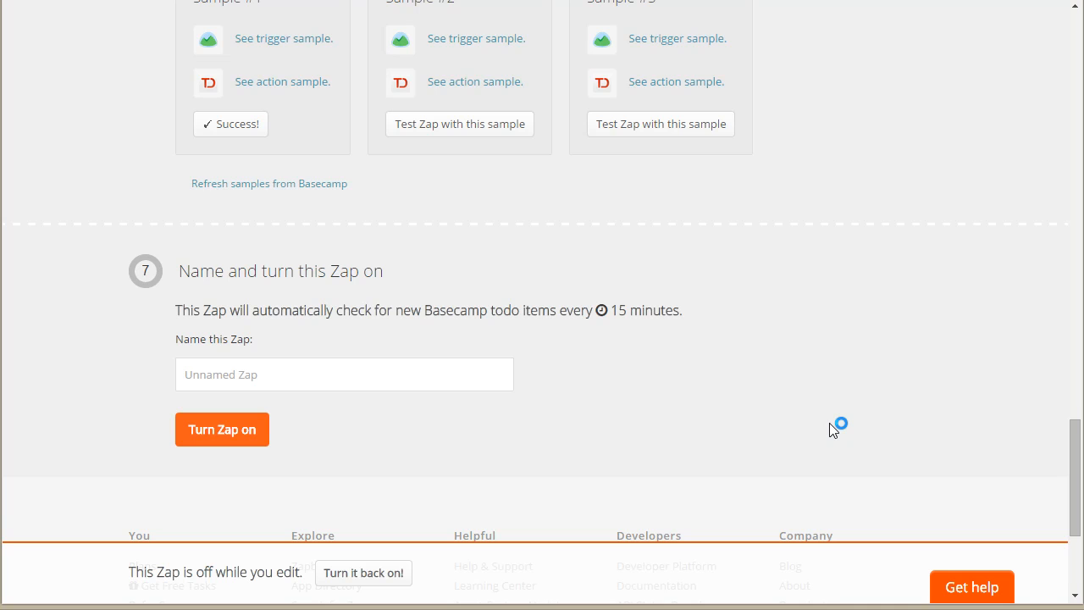
left_click(337, 366)
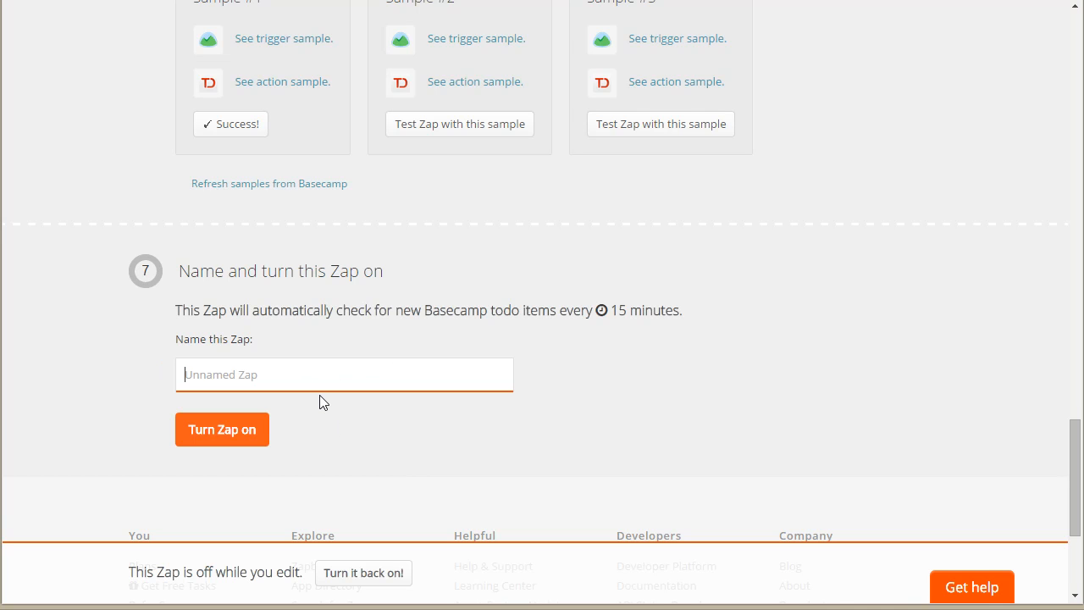
scroll(886, 312, "up", 8)
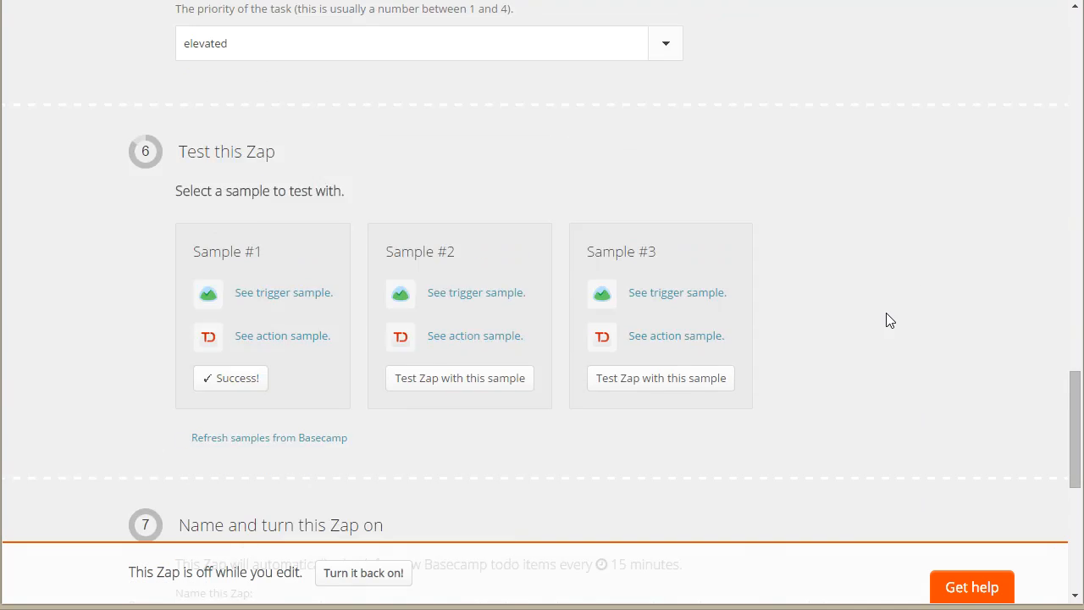
scroll(879, 321, "up", 9)
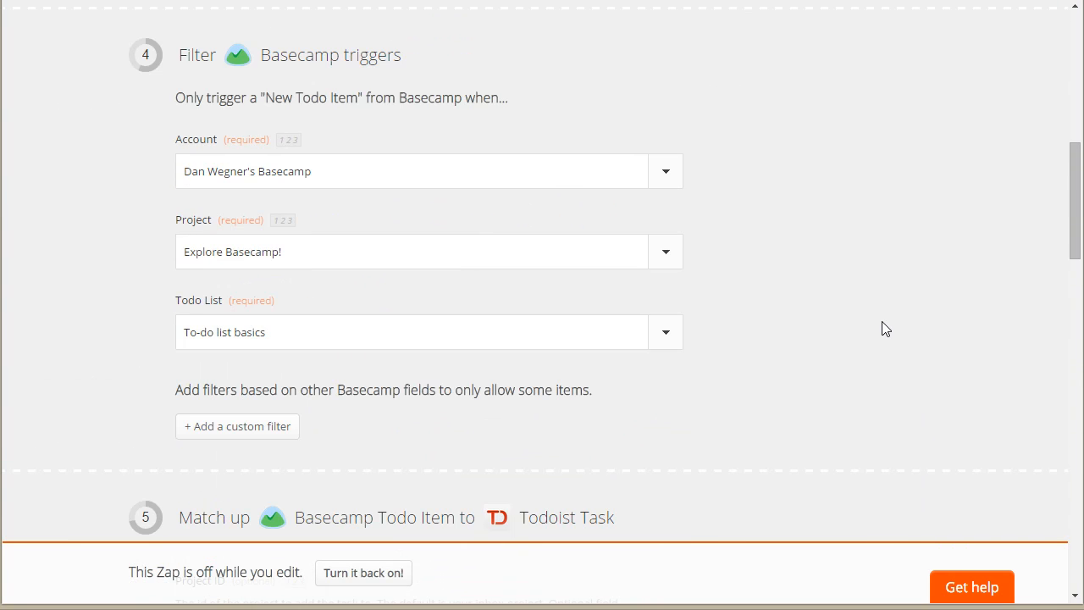
scroll(881, 322, "up", 4)
scroll(882, 322, "down", 3)
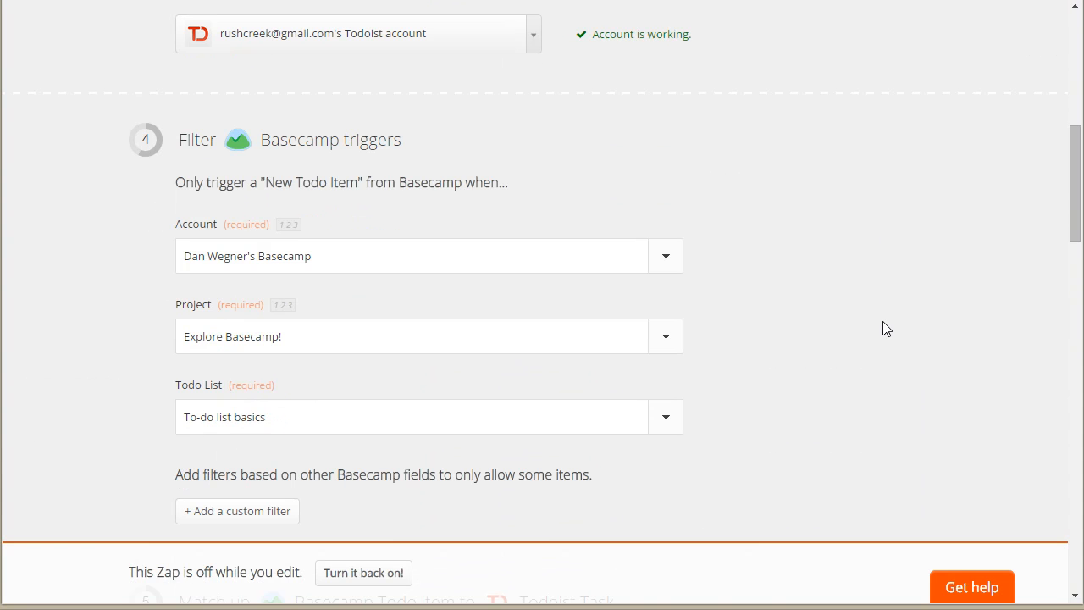
scroll(883, 324, "down", 1)
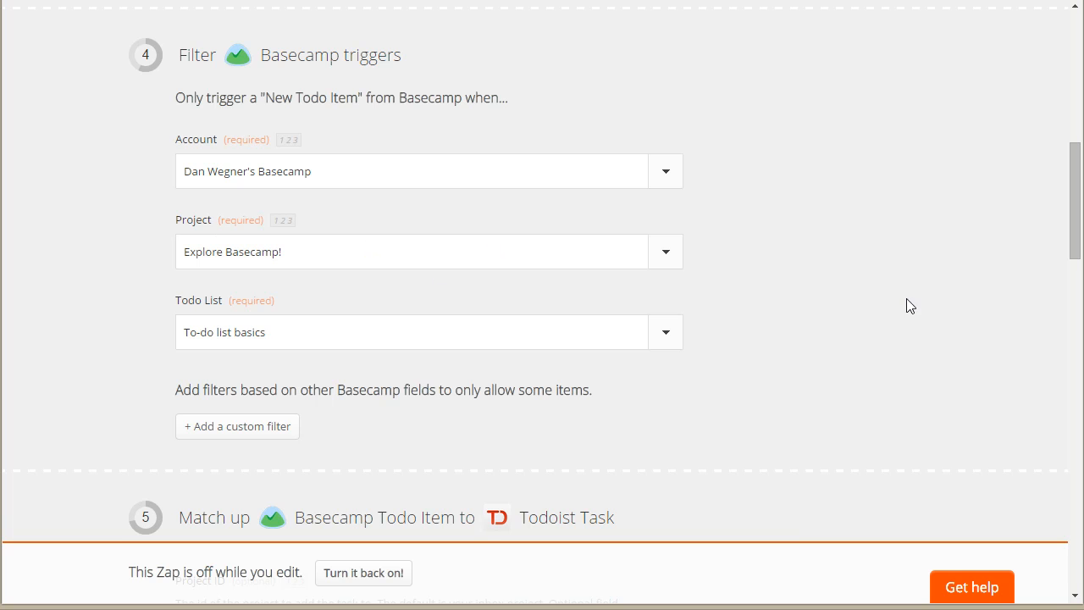
scroll(853, 367, "down", 20)
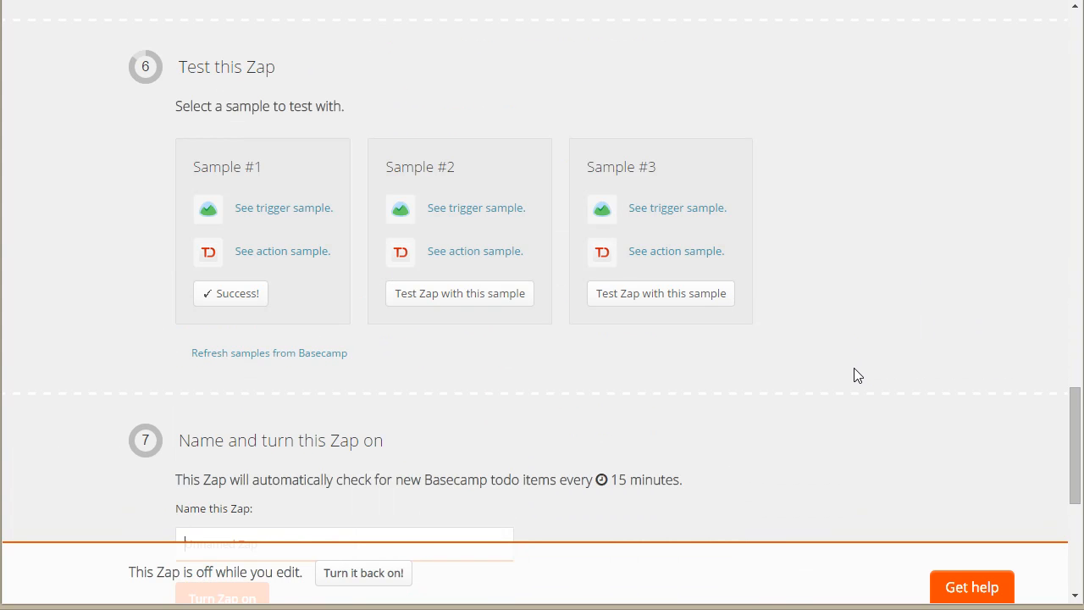
scroll(852, 374, "up", 1)
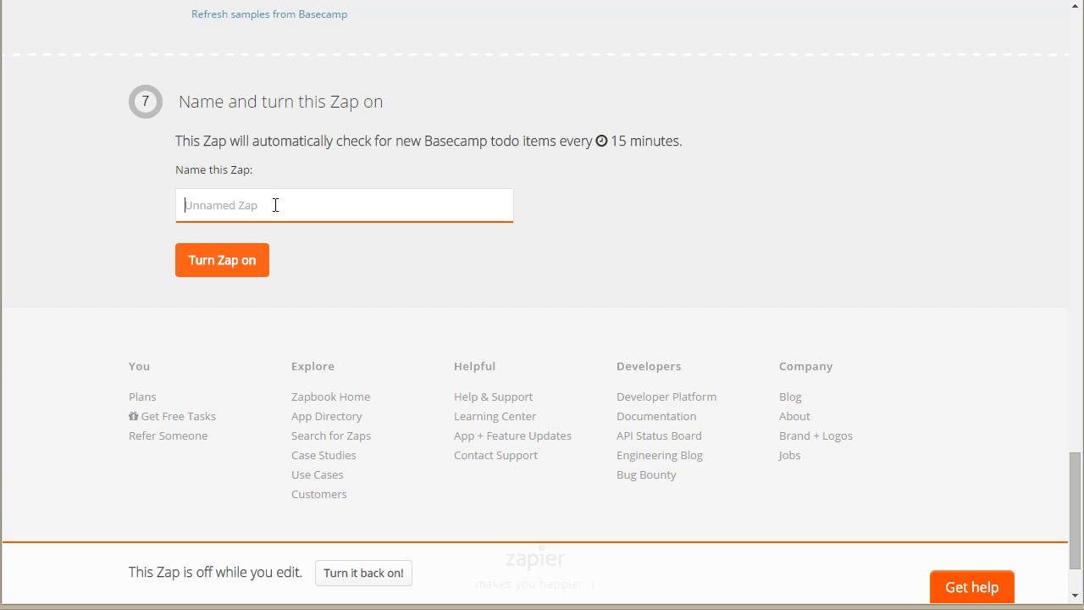
type("ABC Company")
left_click(237, 258)
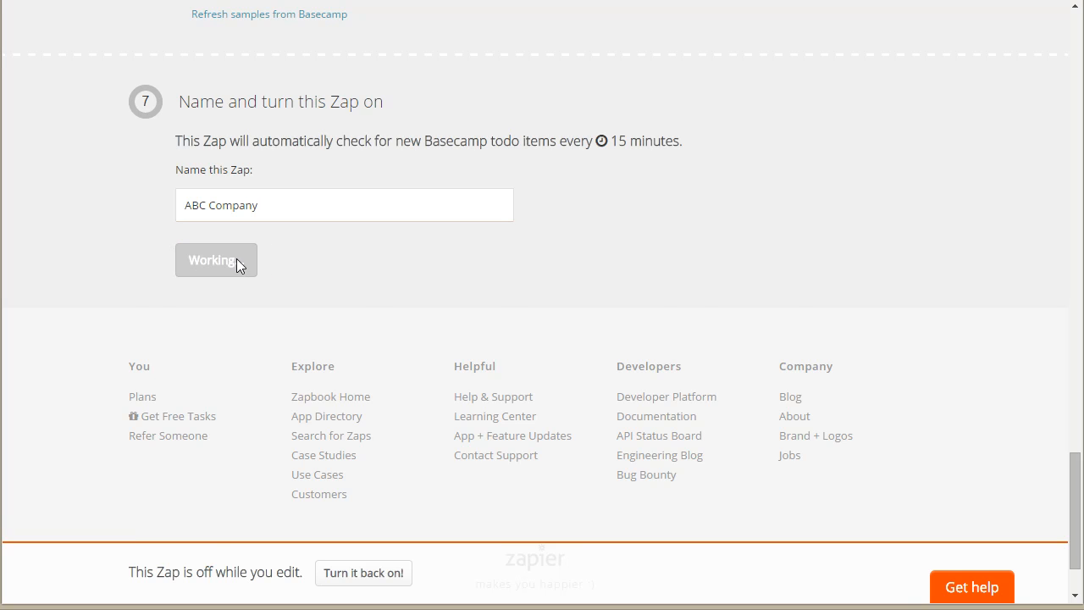
Step: Check which actions are available for the ABC Company Zap in the list of Zaps
scroll(237, 259, "down", 1)
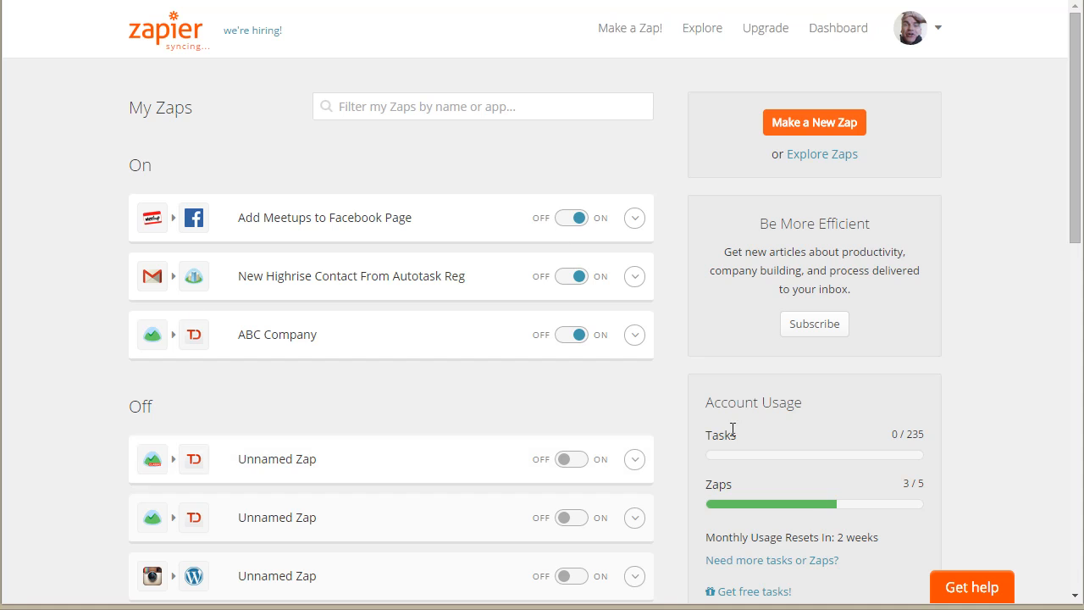
left_click(635, 337)
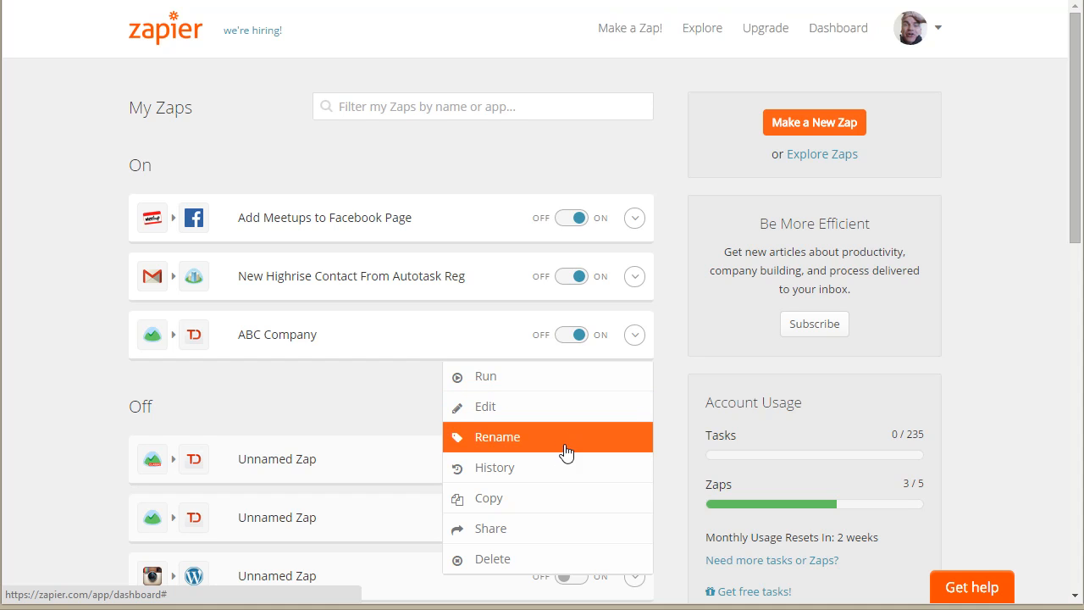
left_click(1024, 146)
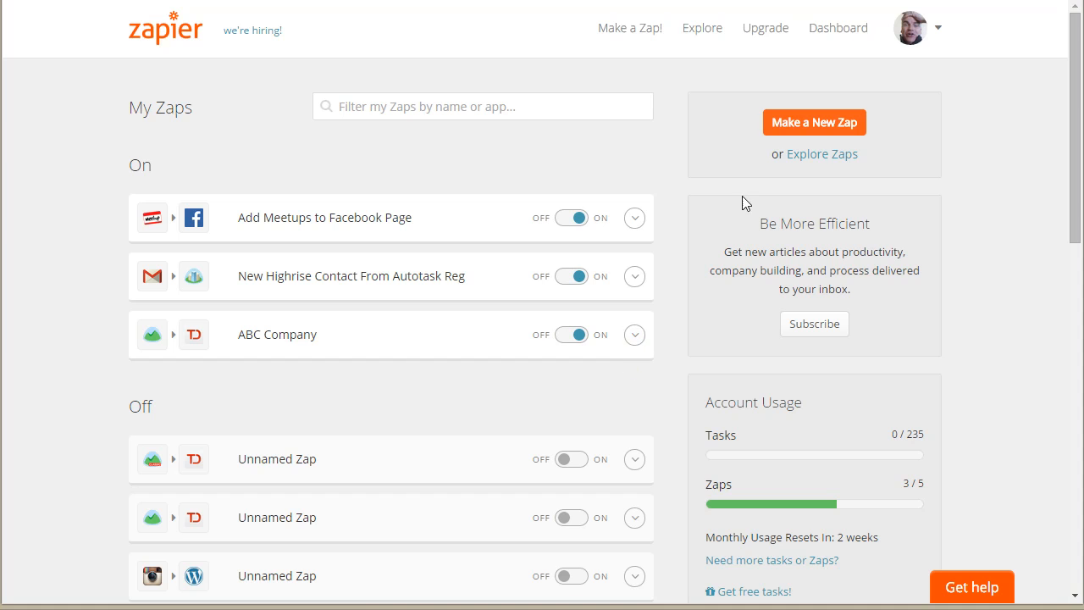
Step: Sort the apps in the Zapbook alphabetically and open the Basecamp integrations page
left_click(828, 153)
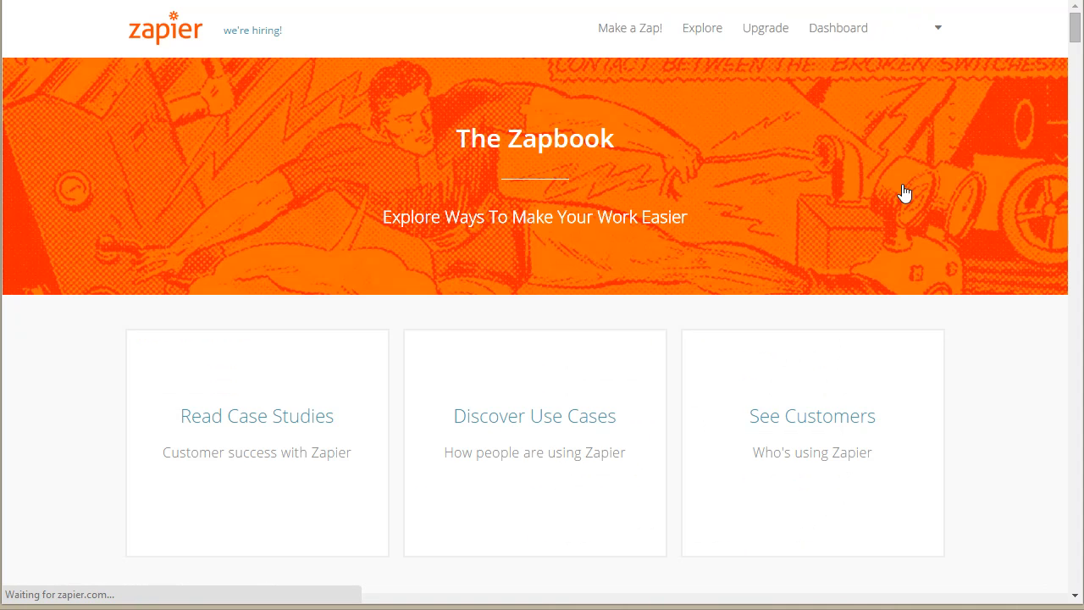
scroll(877, 357, "down", 4)
scroll(877, 351, "down", 2)
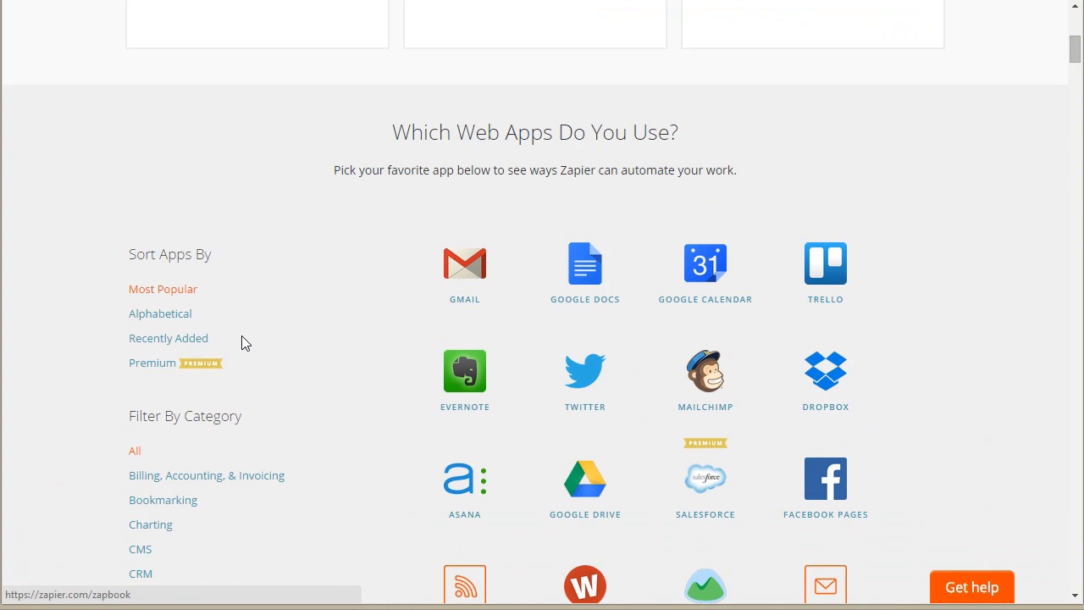
left_click(174, 320)
scroll(982, 427, "down", 4)
scroll(967, 404, "down", 4)
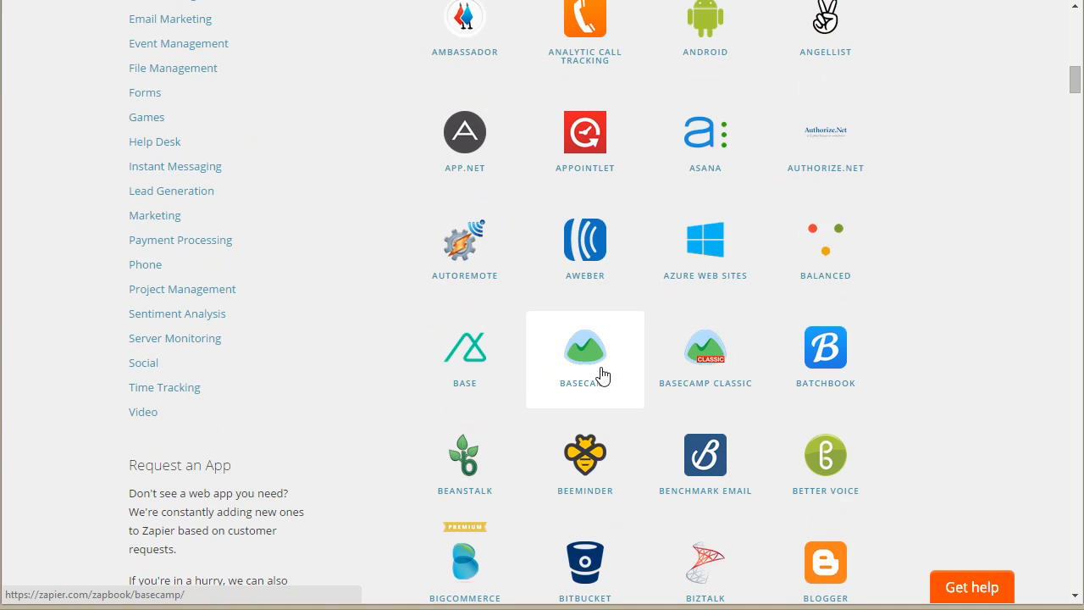
left_click(551, 370)
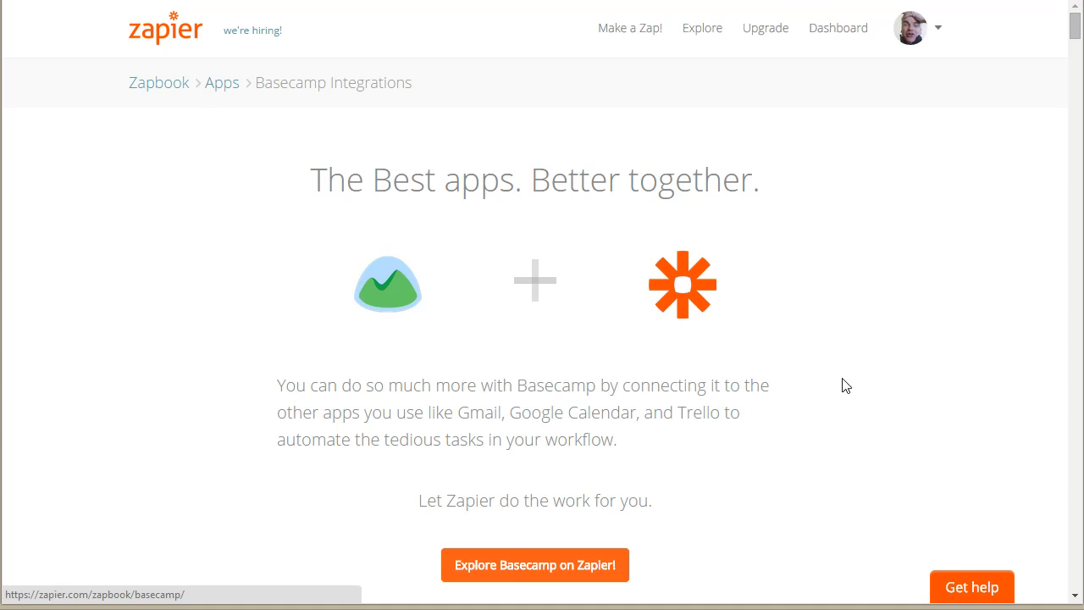
Step: Explore the shared Basecamp Zap templates and add Todoist to the app filter
scroll(826, 398, "down", 1)
scroll(828, 408, "down", 2)
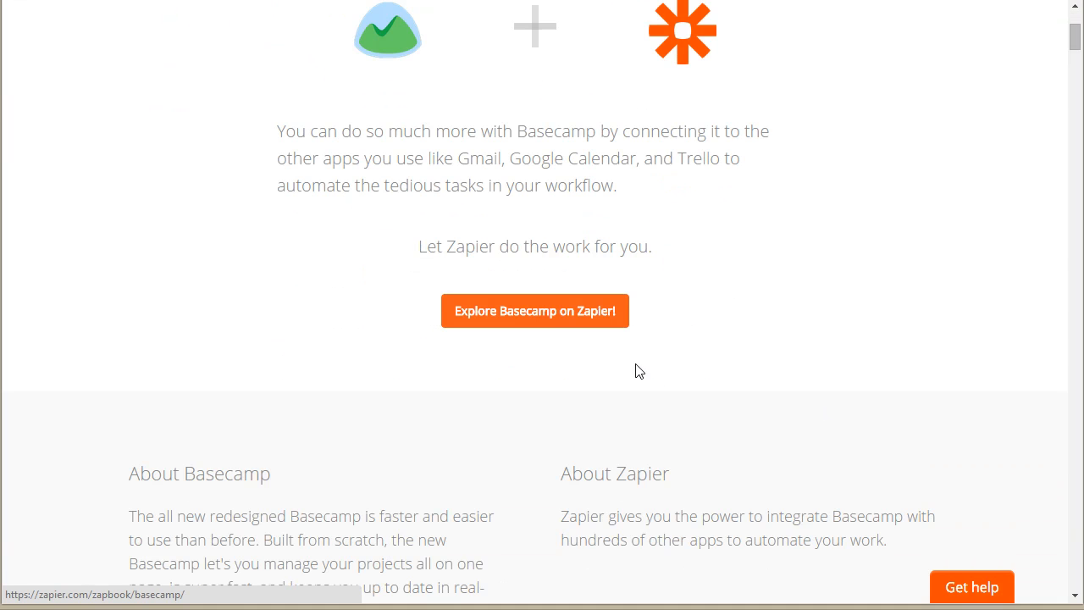
left_click(542, 320)
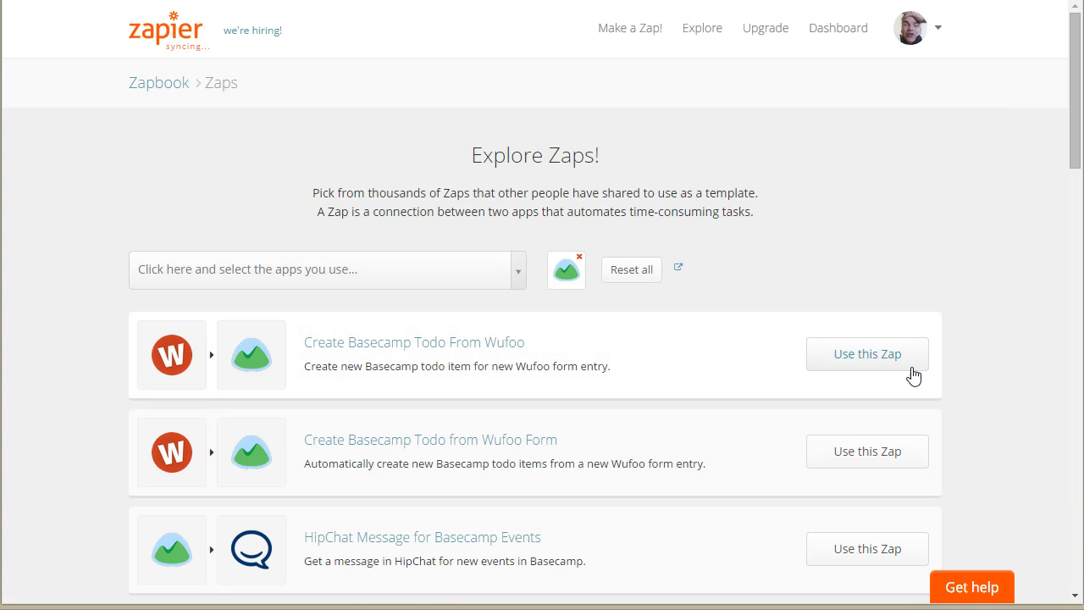
left_click(459, 273)
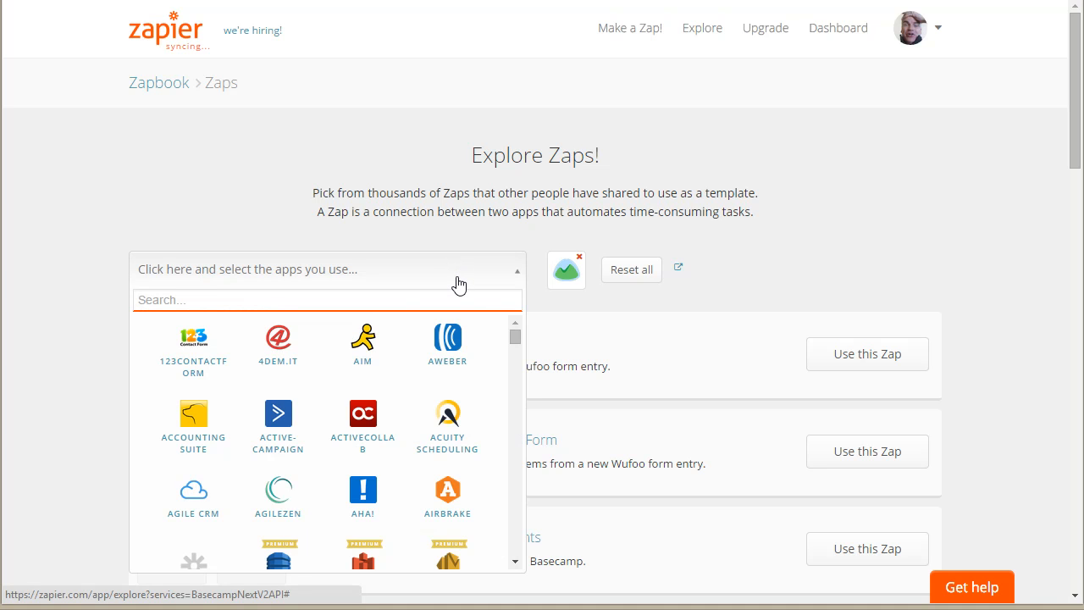
type("tod")
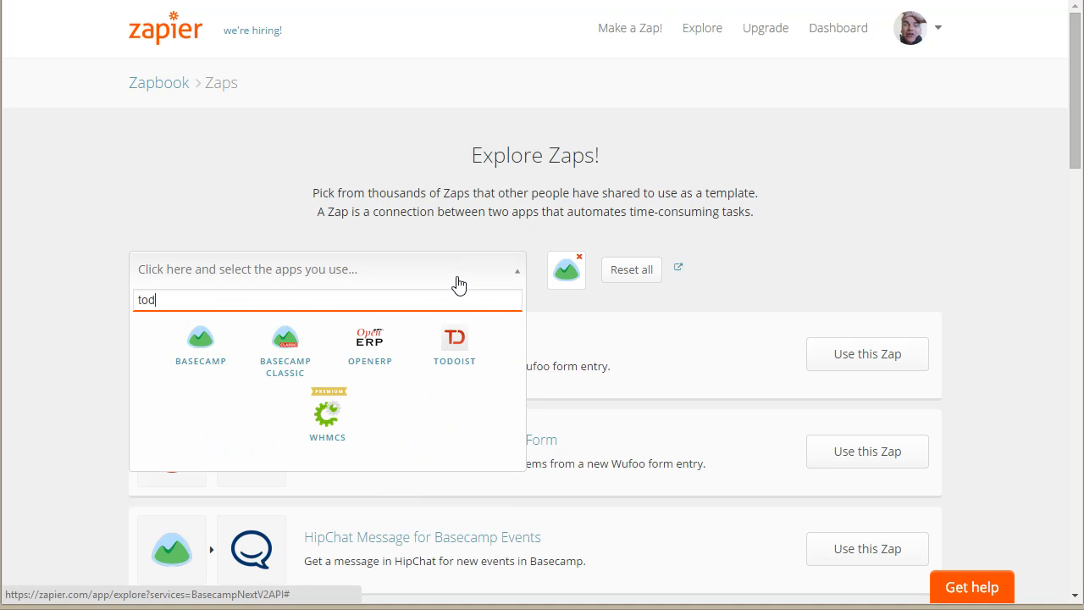
type("o")
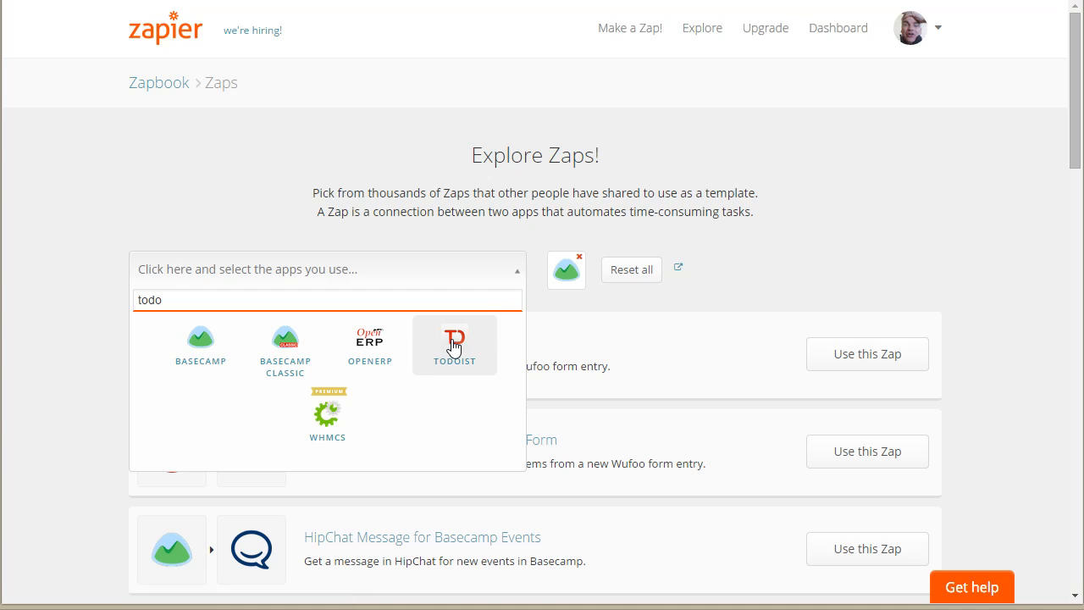
left_click(454, 339)
Step: Look through the first page of Zap templates connecting Basecamp and Todoist
scroll(779, 495, "down", 5)
scroll(765, 489, "down", 5)
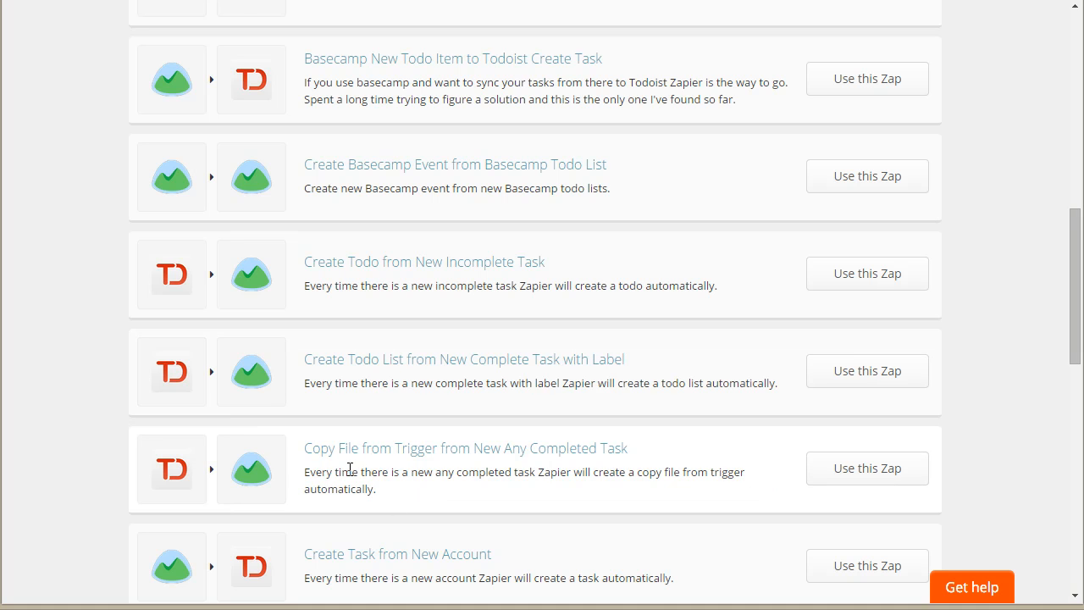
left_click_drag(663, 461, 307, 457)
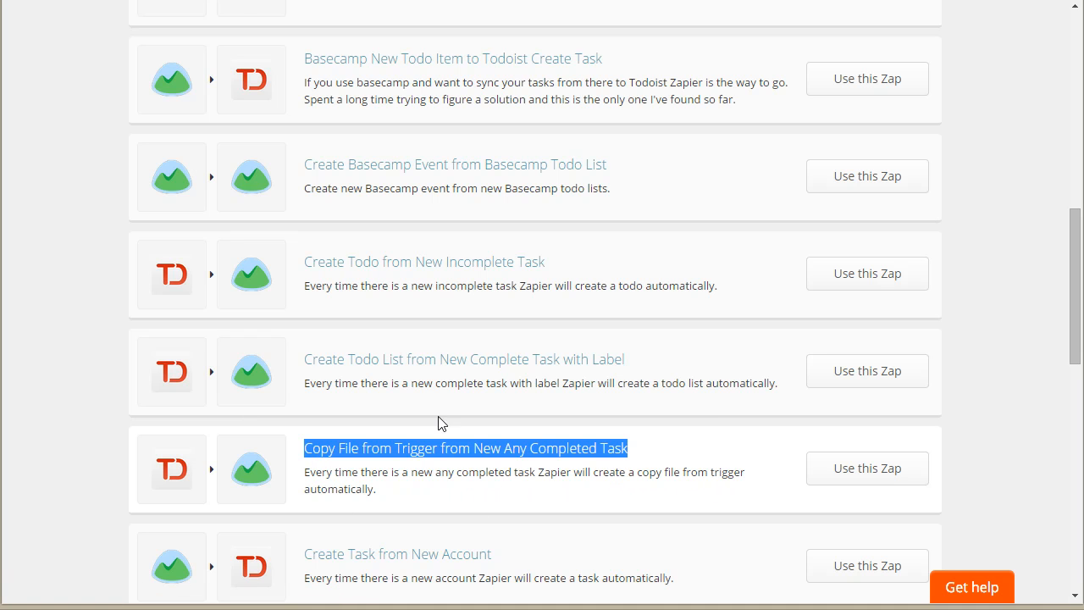
left_click(720, 351)
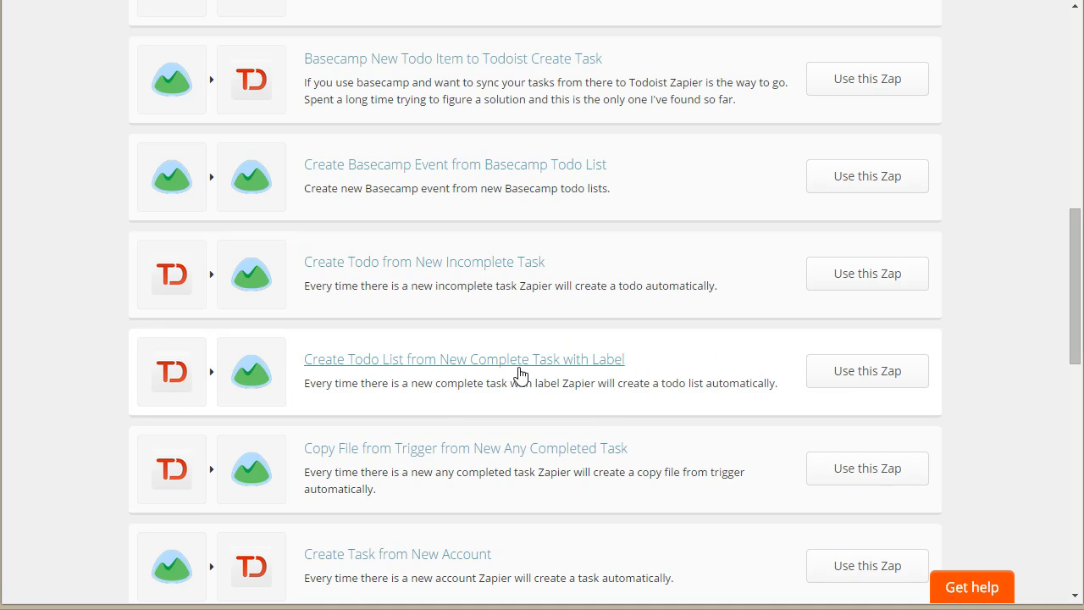
scroll(668, 394, "down", 3)
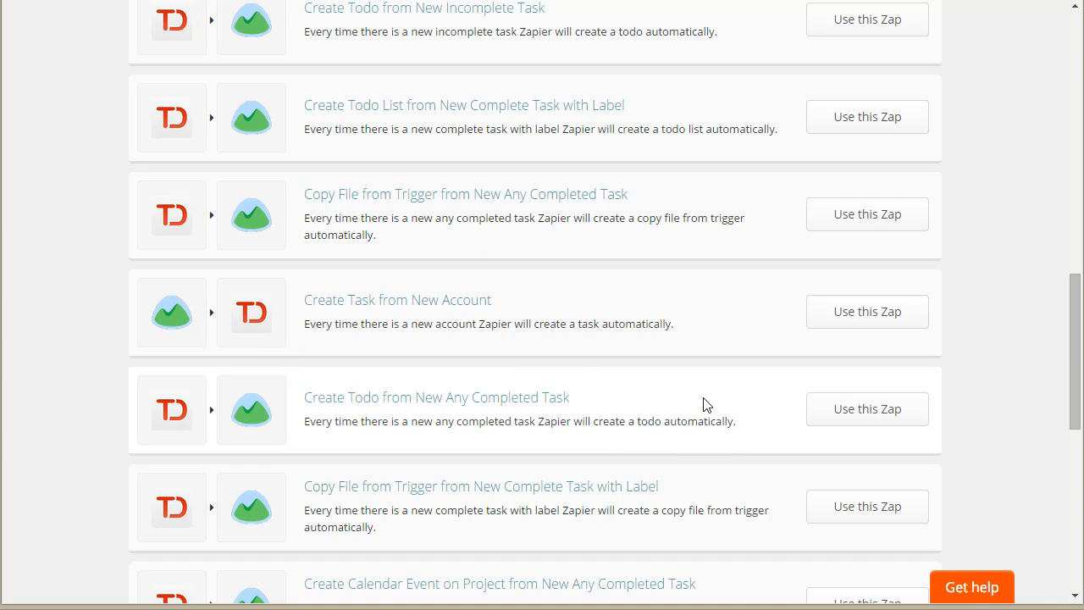
scroll(696, 404, "down", 1)
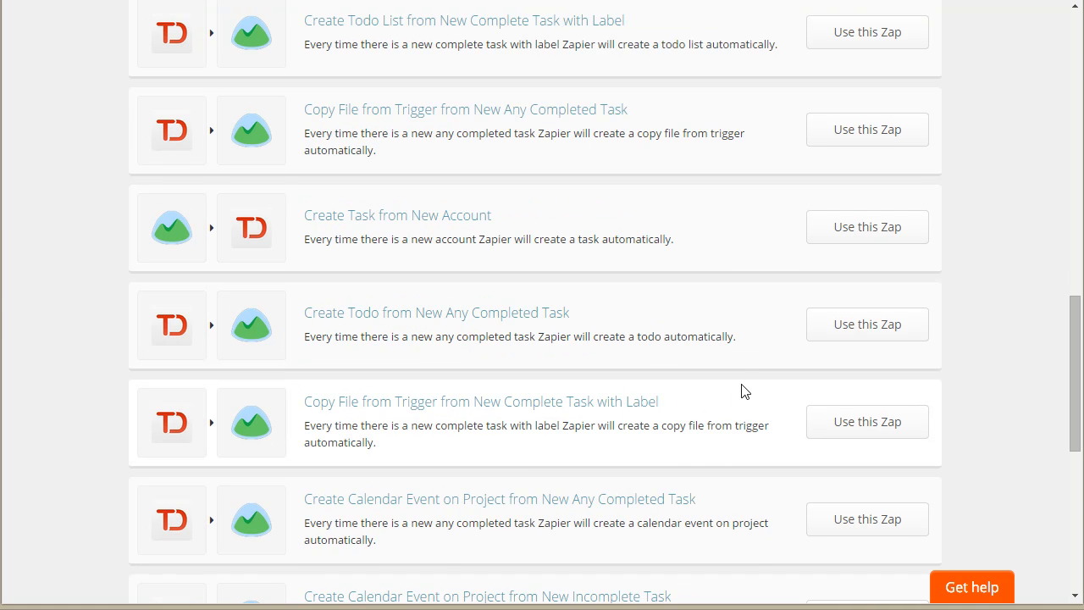
scroll(743, 389, "down", 1)
scroll(738, 424, "down", 2)
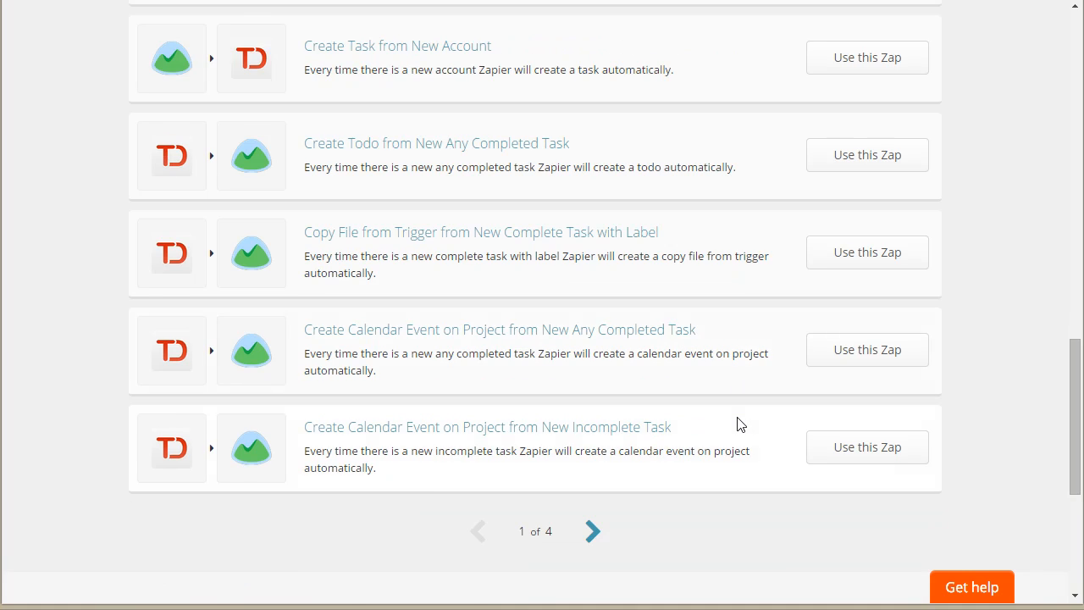
Step: Examine the second page of Basecamp and Todoist Zap templates for further trigger and action combinations
left_click(591, 447)
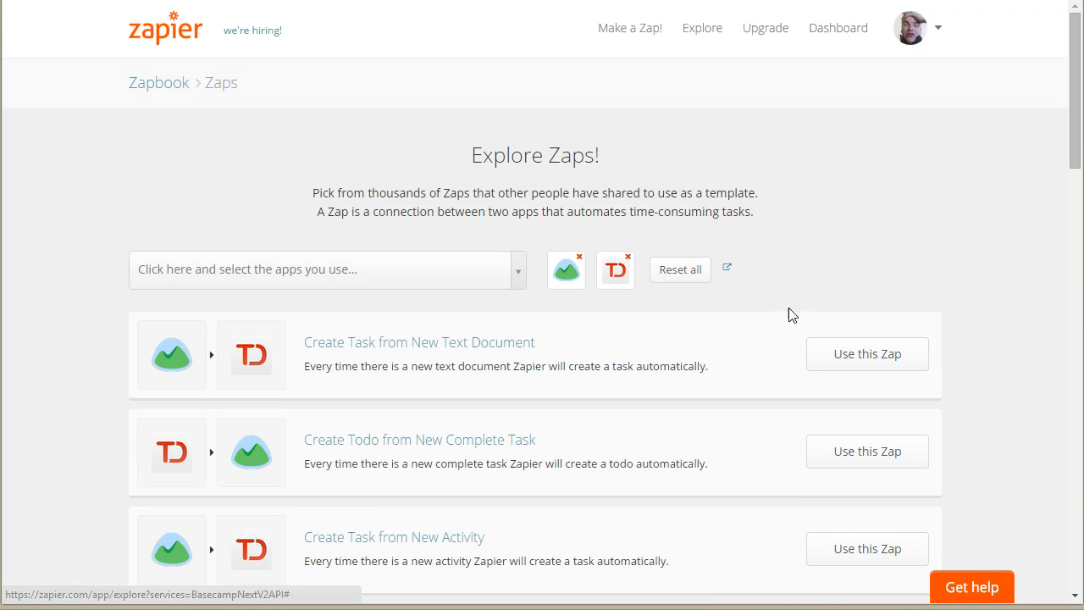
scroll(770, 357, "down", 1)
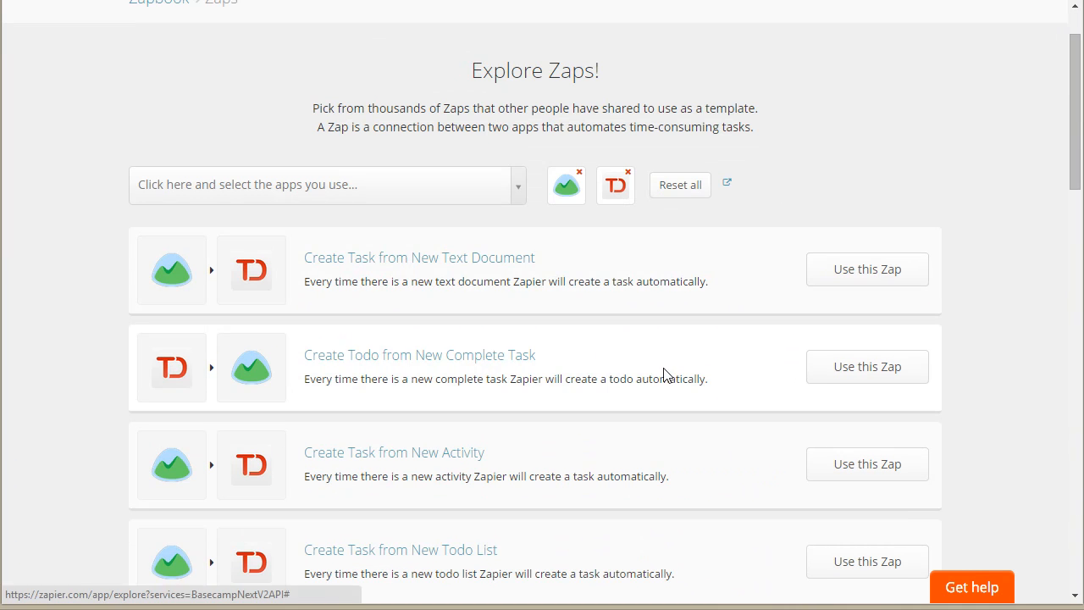
scroll(662, 375, "down", 2)
scroll(595, 392, "down", 1)
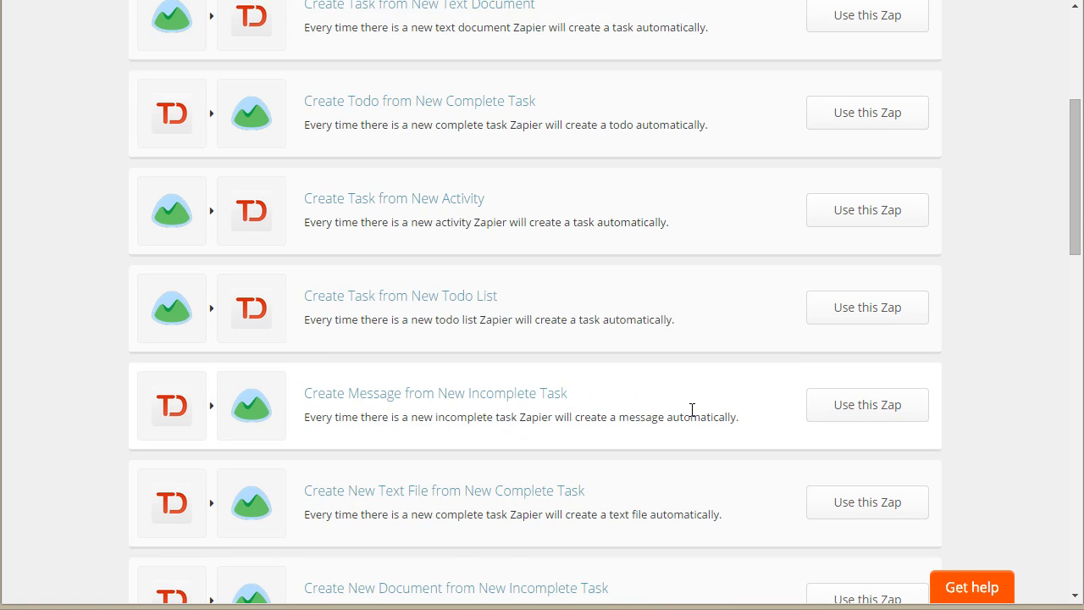
scroll(648, 383, "down", 2)
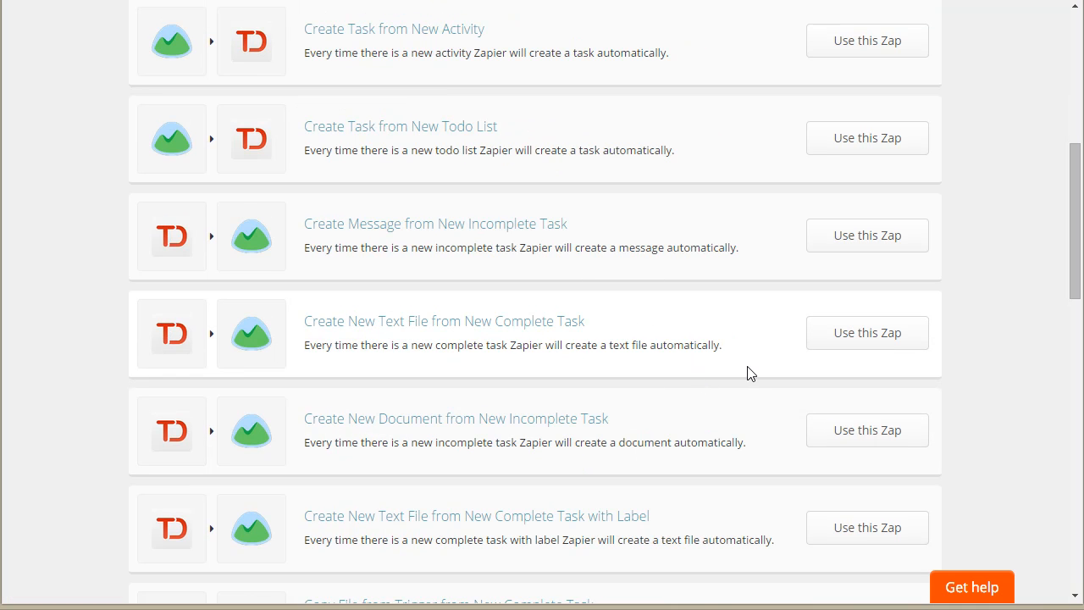
scroll(762, 411, "down", 1)
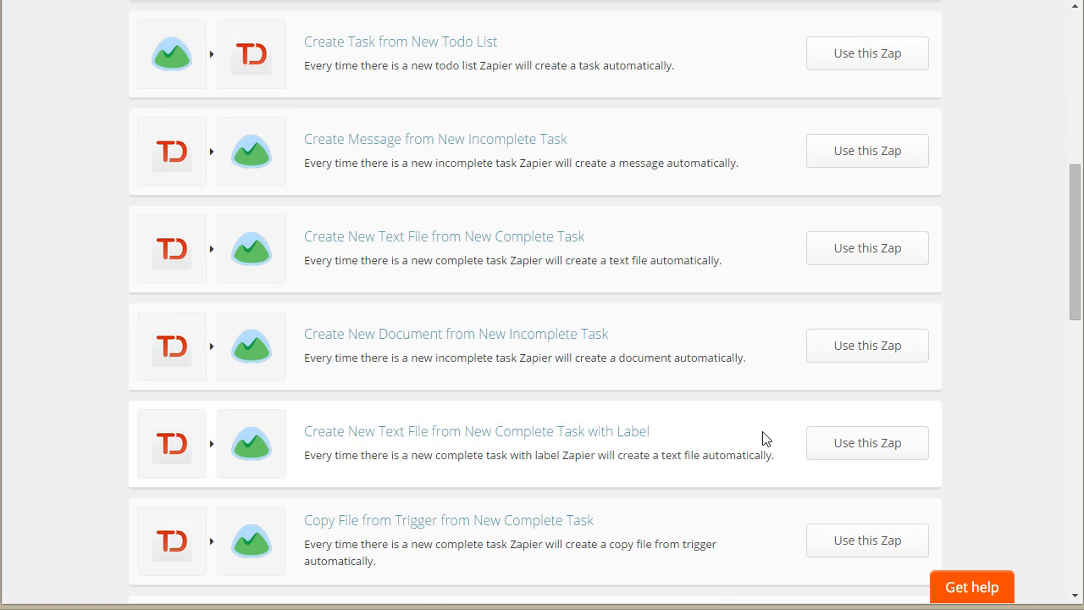
scroll(766, 438, "down", 2)
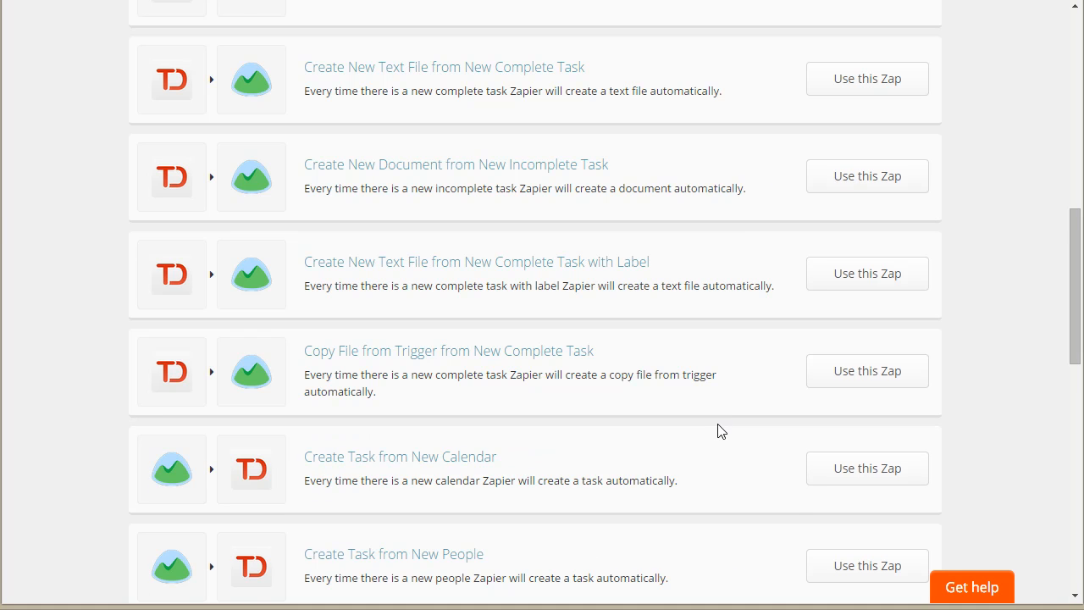
scroll(717, 432, "down", 4)
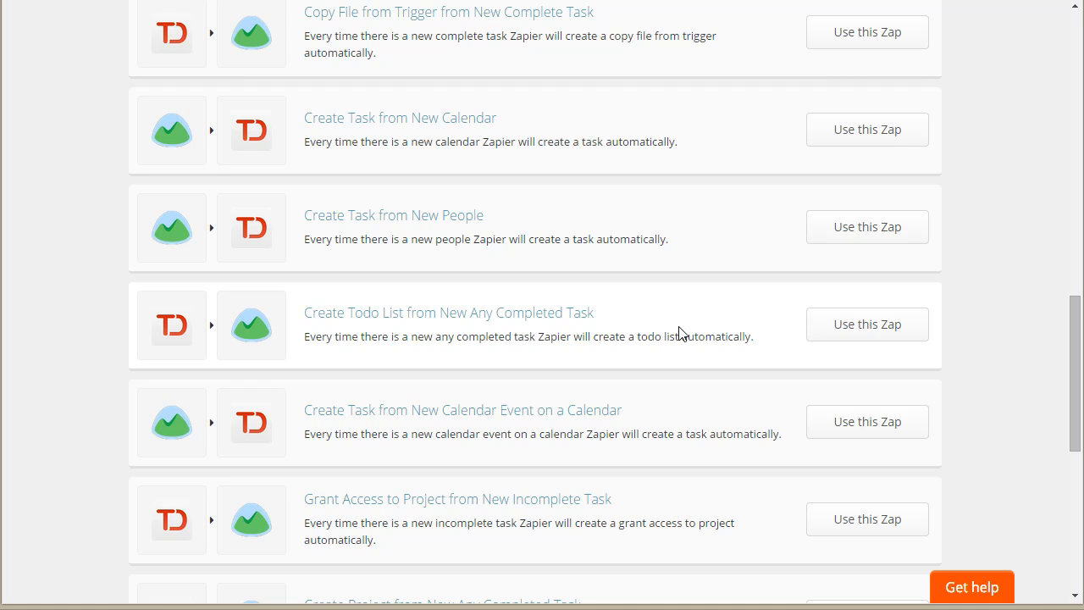
scroll(668, 440, "down", 2)
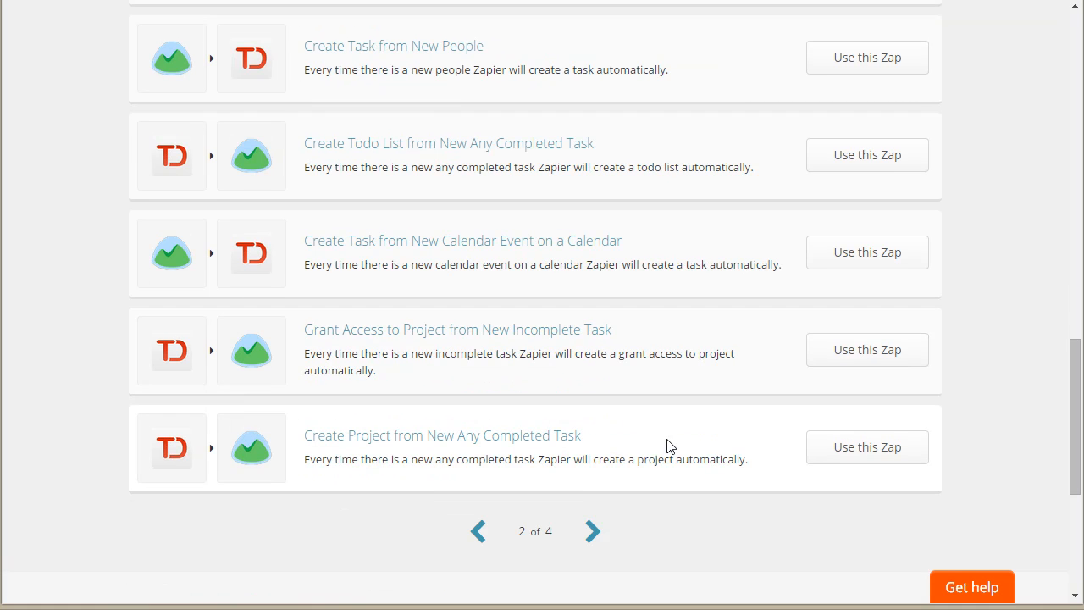
Step: Start a Zap from the "Create Todo List from New Incomplete Task" template on the third page of results
left_click(599, 532)
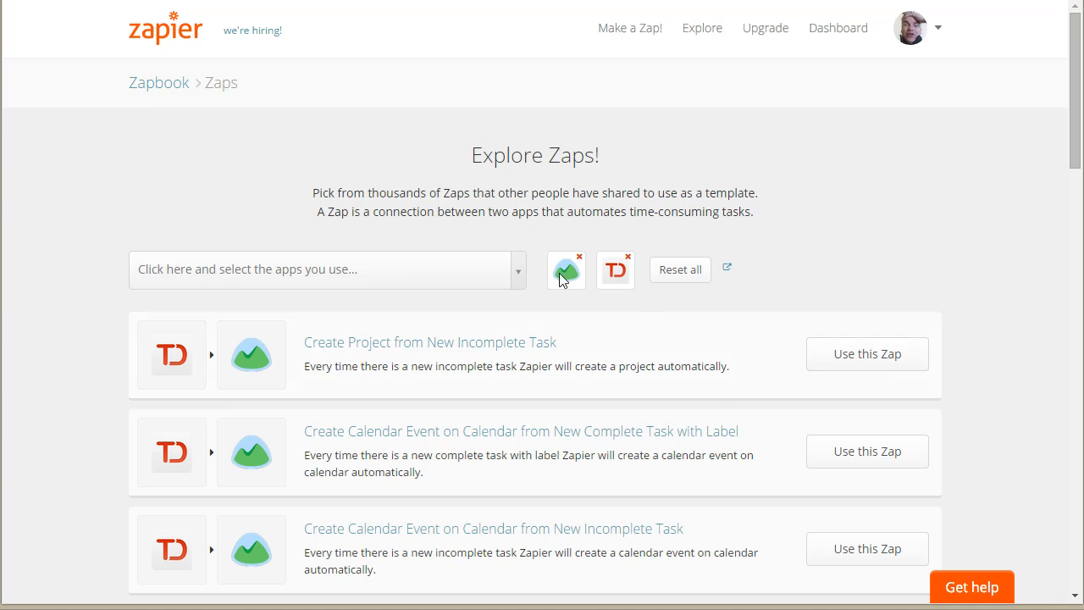
scroll(660, 347, "down", 1)
scroll(714, 424, "down", 2)
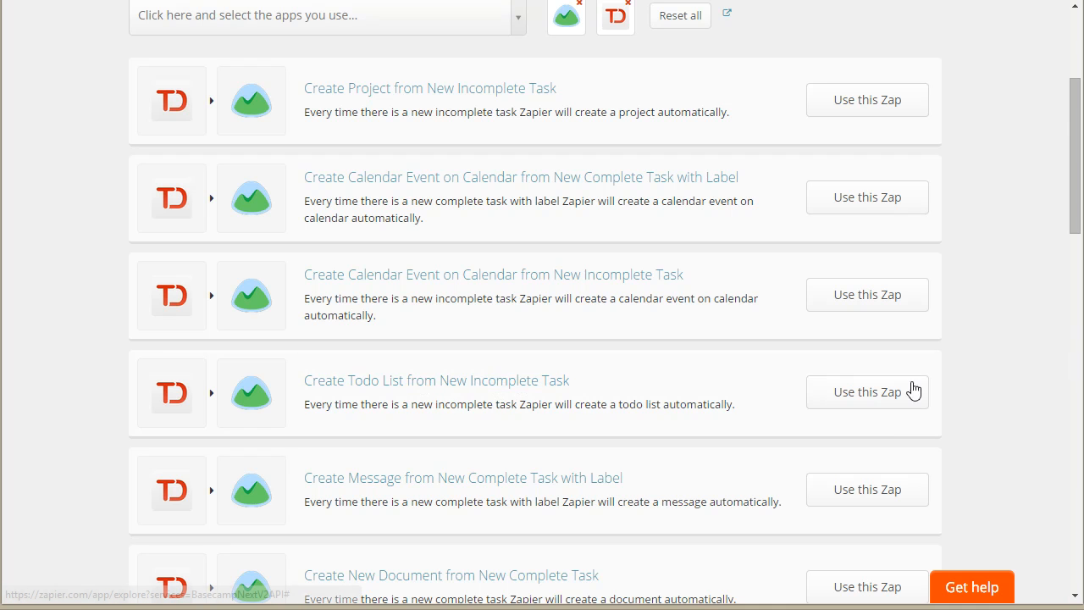
left_click(889, 392)
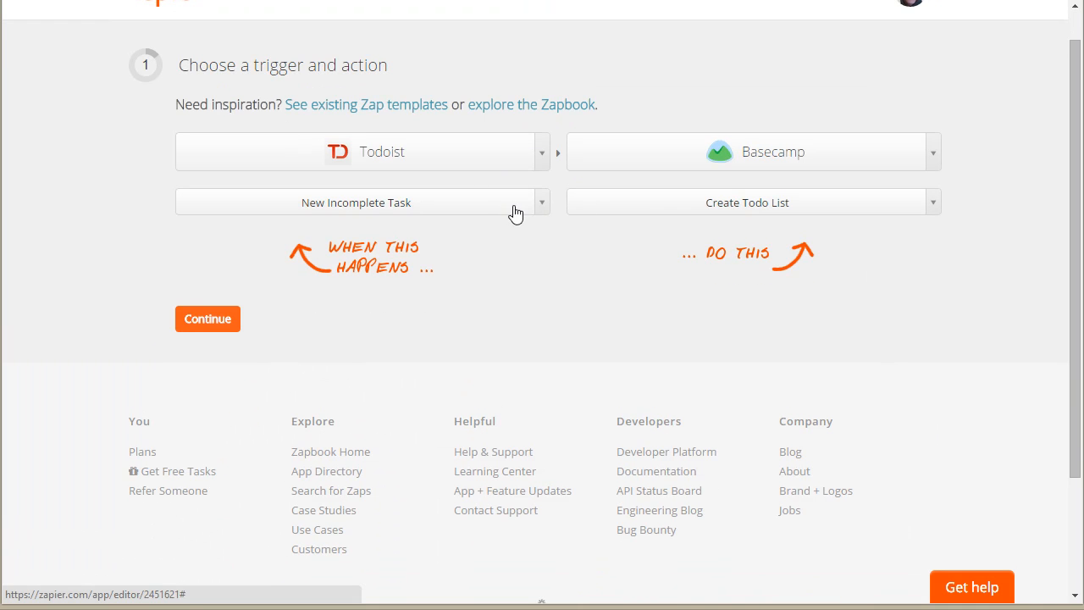
Step: Accept New Incomplete Task as the trigger and Create Todo List as the action, and keep the connected Todoist and Basecamp accounts
left_click(539, 203)
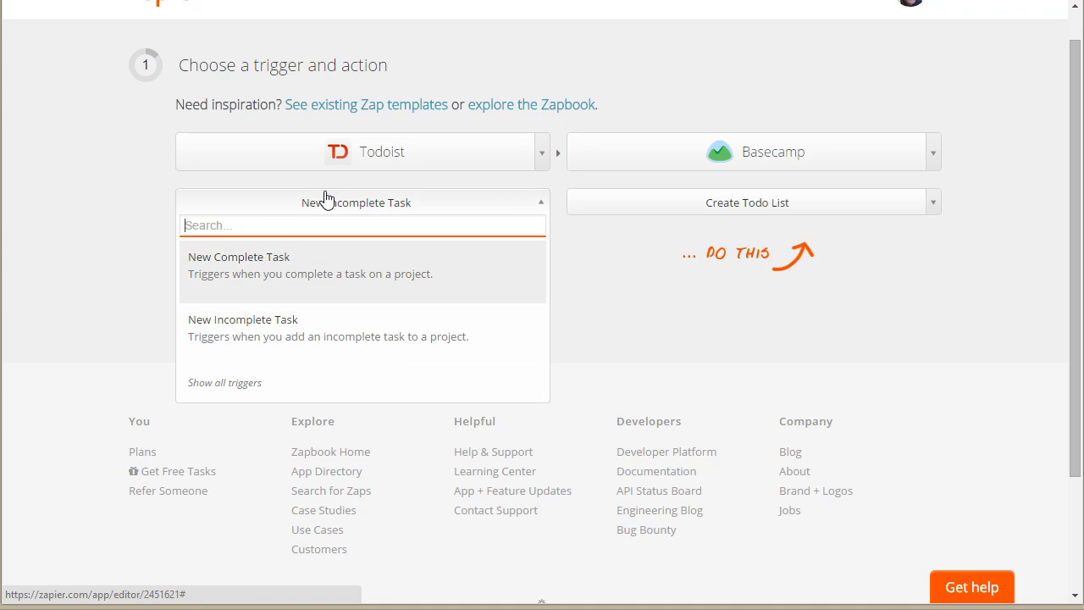
left_click(626, 269)
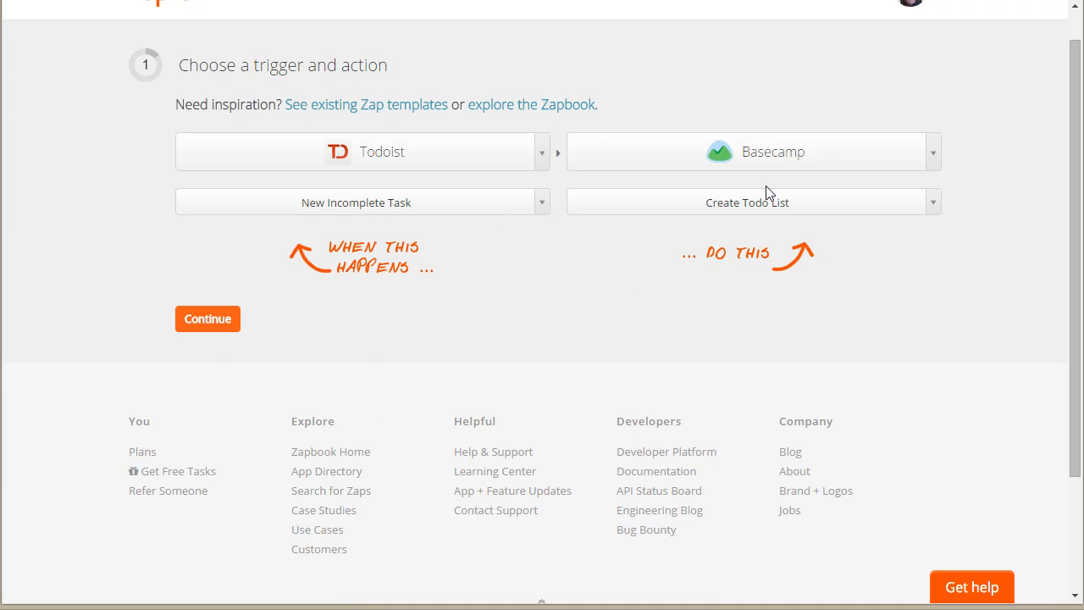
left_click(755, 209)
left_click(918, 207)
left_click(216, 330)
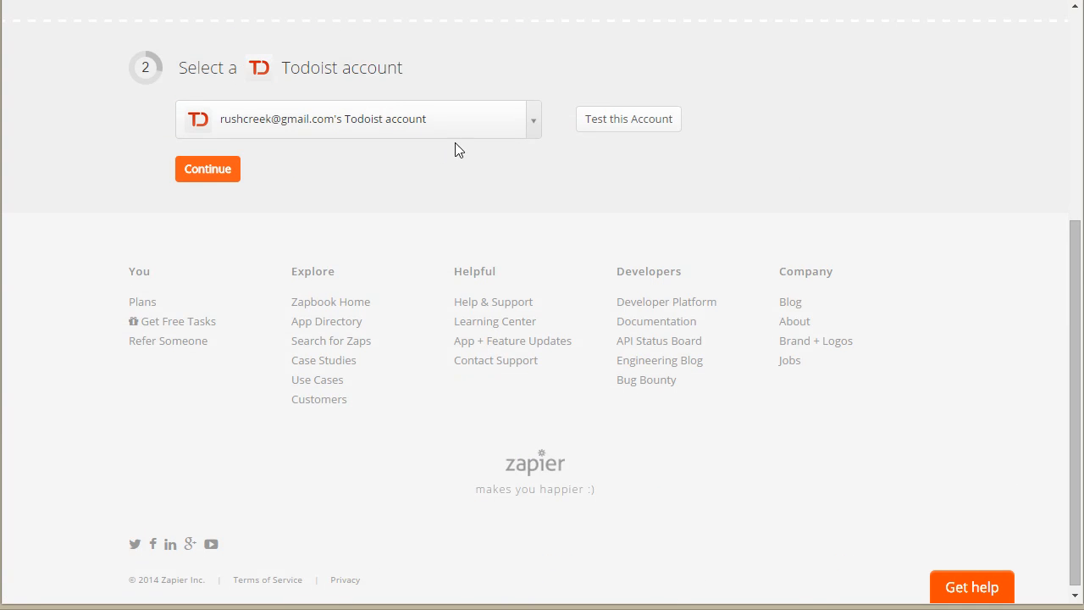
left_click(199, 172)
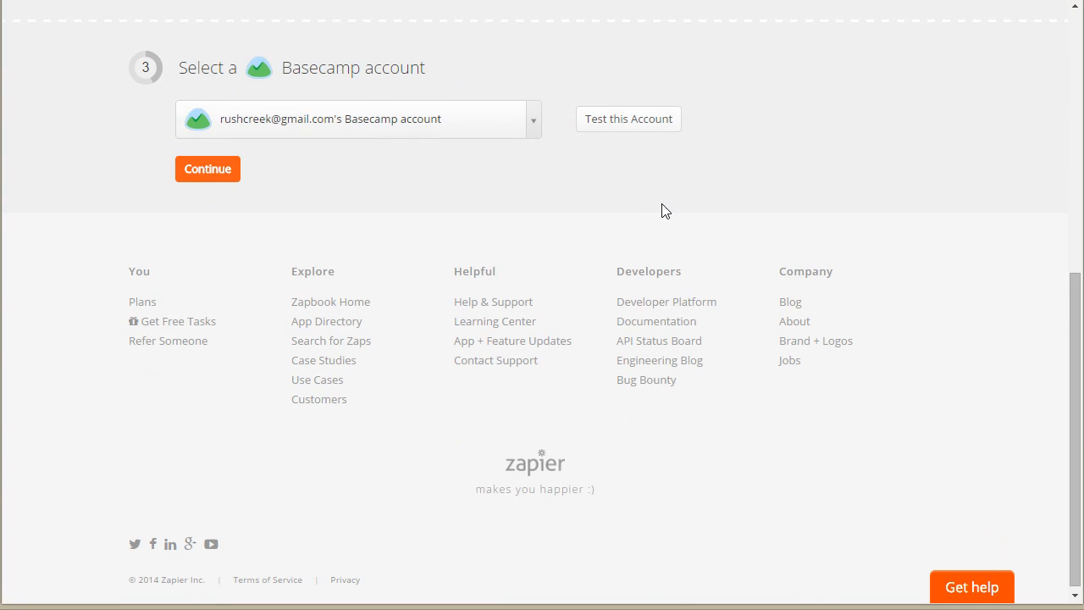
left_click(213, 173)
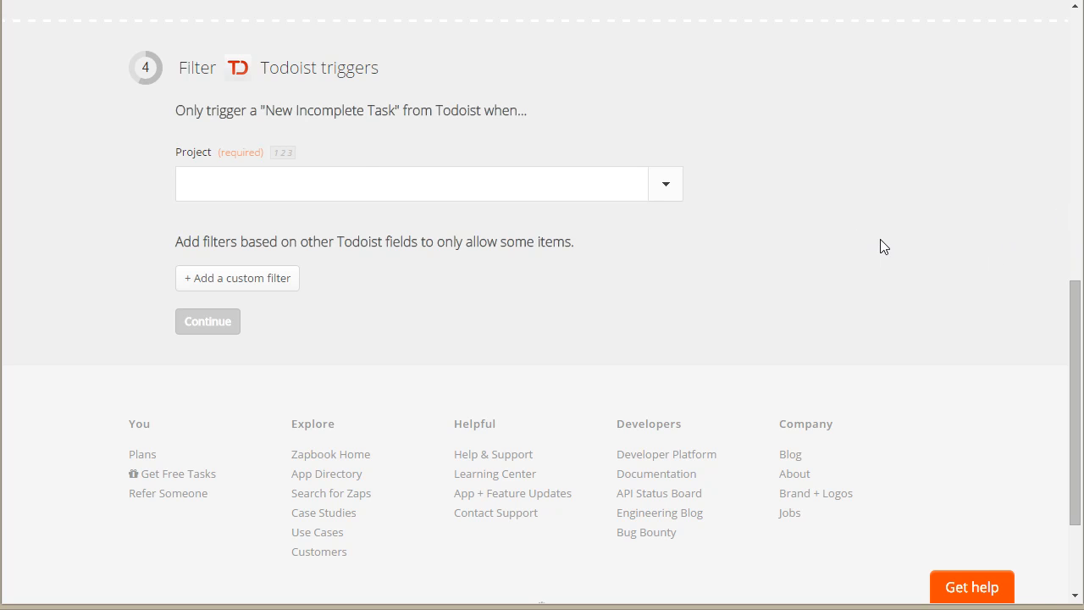
Step: Limit the New Incomplete Task trigger to the Work project and add a custom filter row
left_click(332, 193)
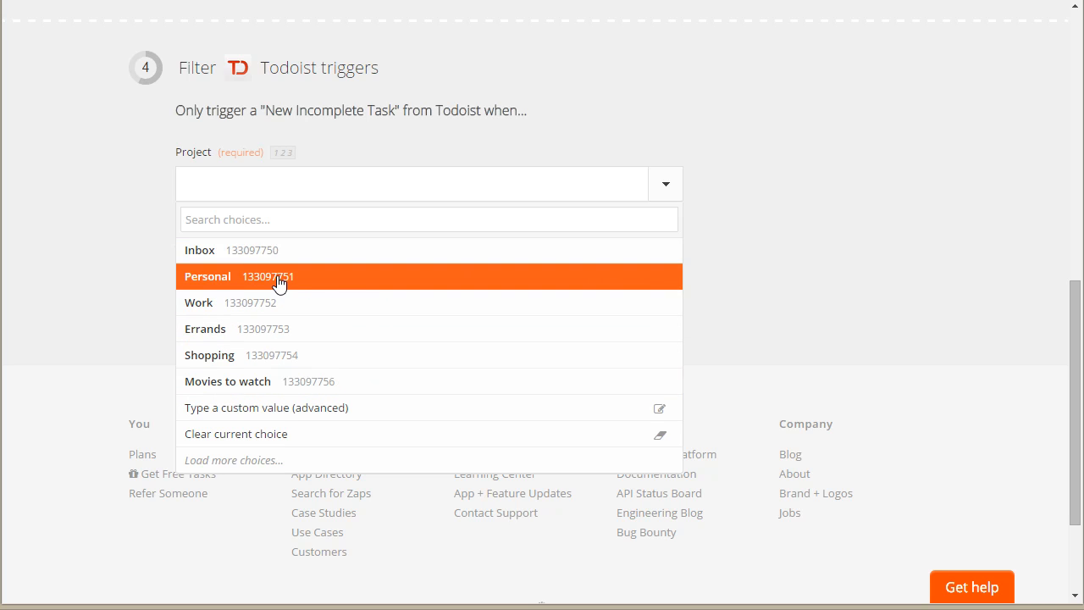
left_click(271, 306)
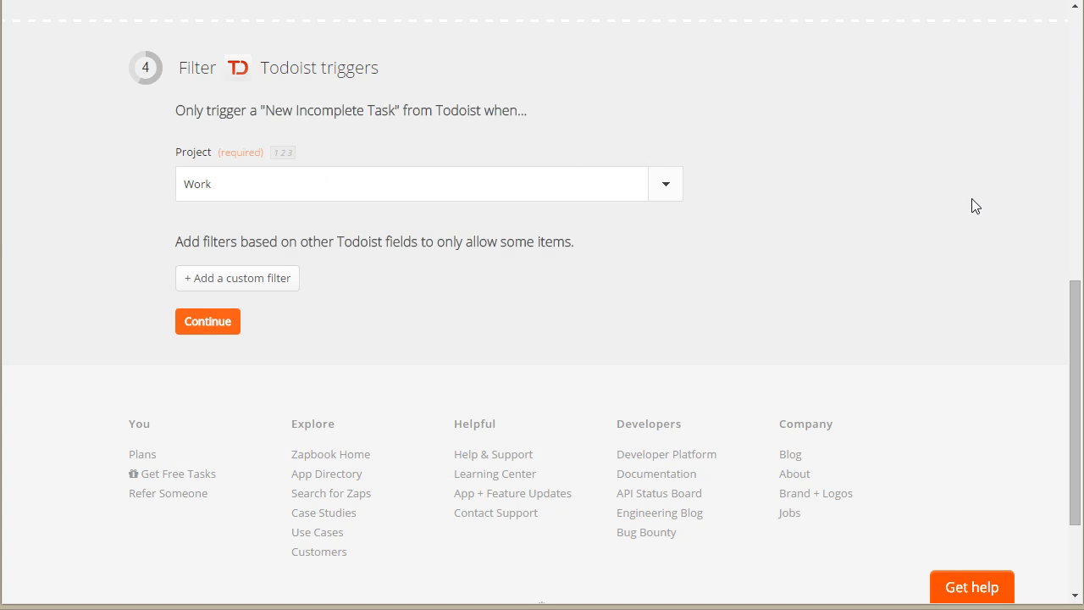
left_click(266, 290)
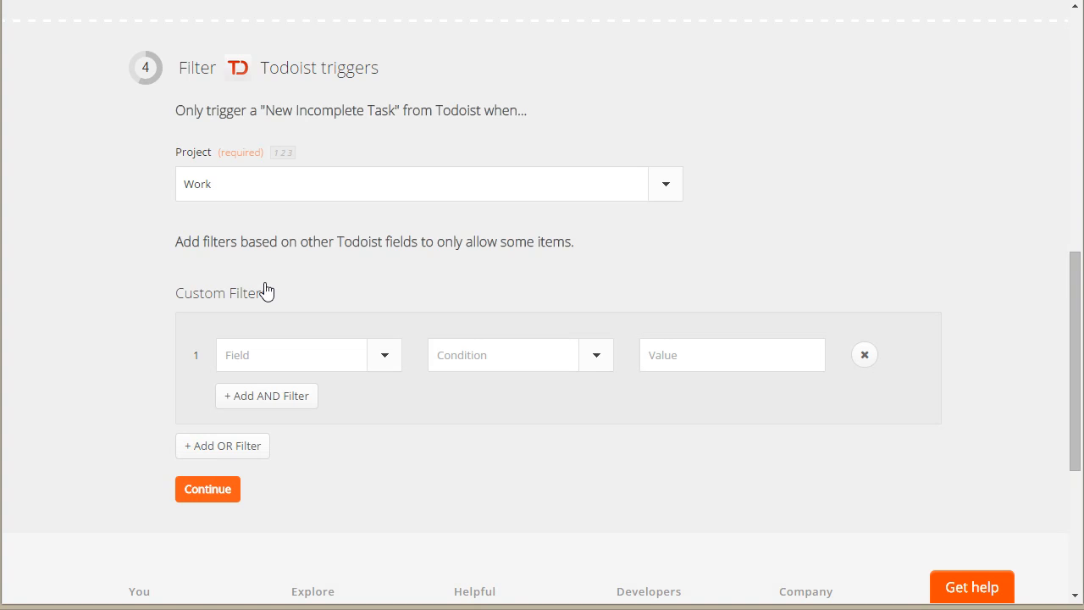
Step: Try to choose the custom filter's field, both on its own and with a second AND filter that is then removed
left_click(387, 357)
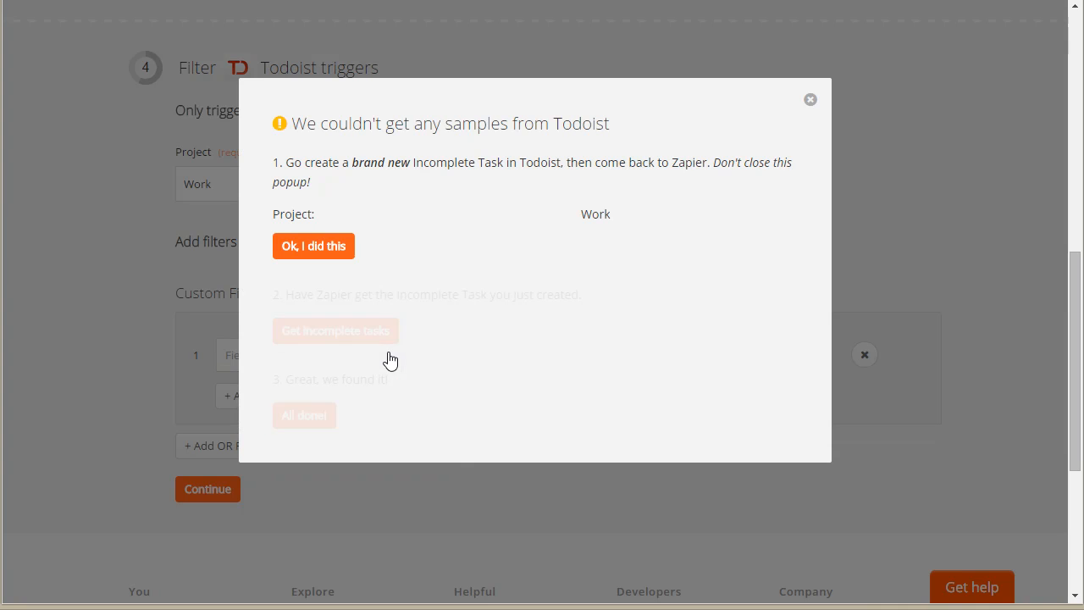
left_click(810, 101)
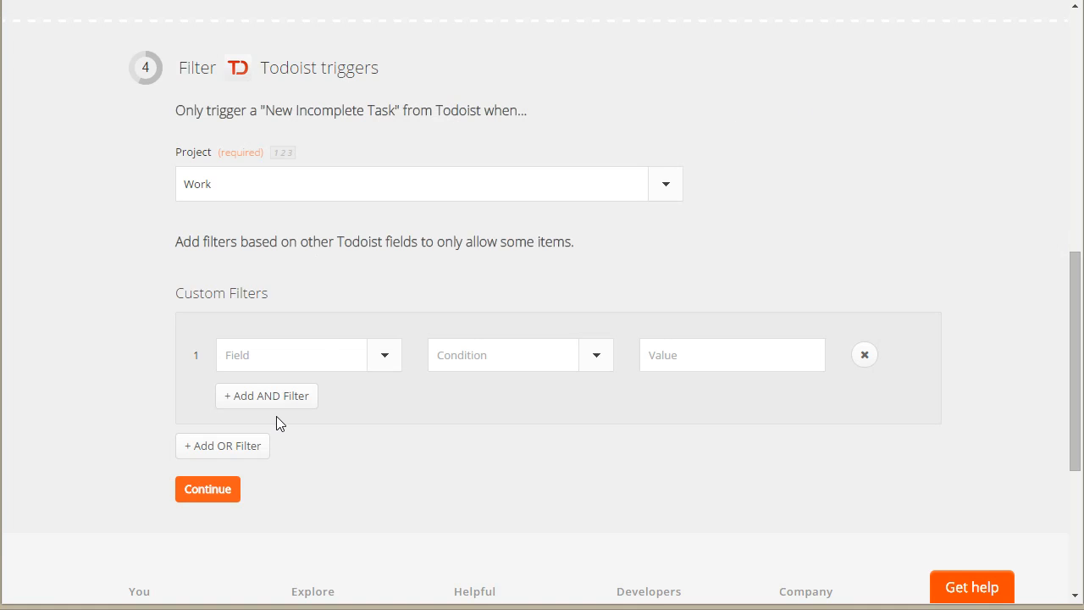
left_click(382, 355)
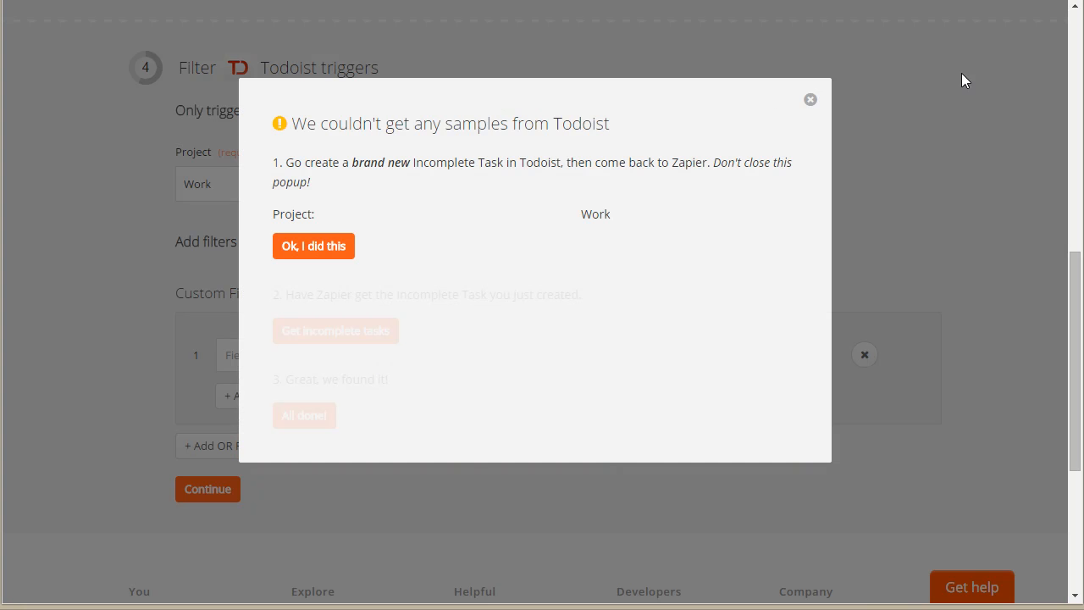
left_click(810, 100)
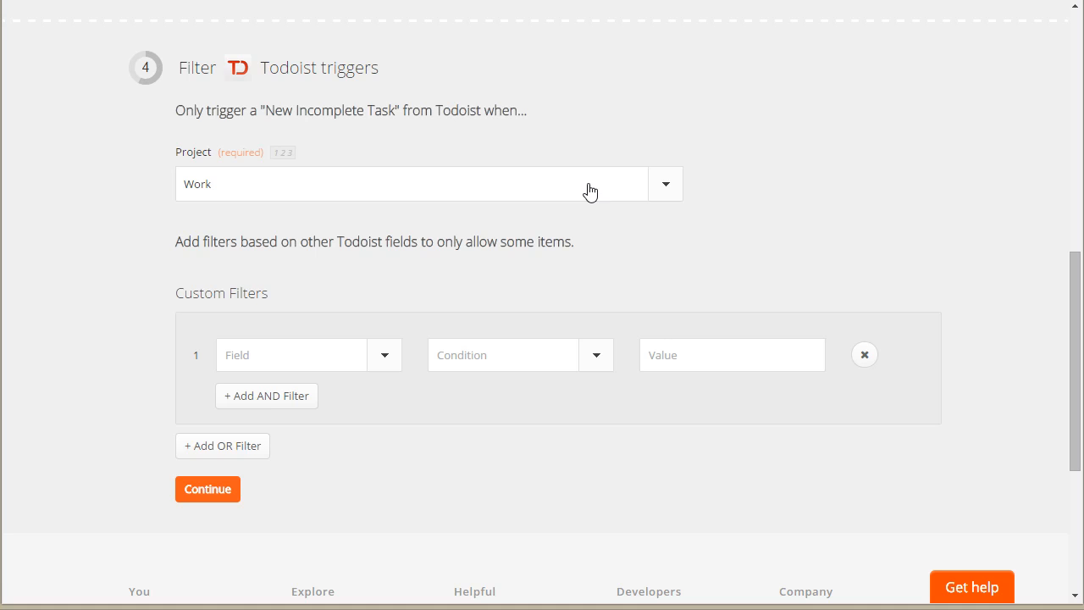
left_click(270, 396)
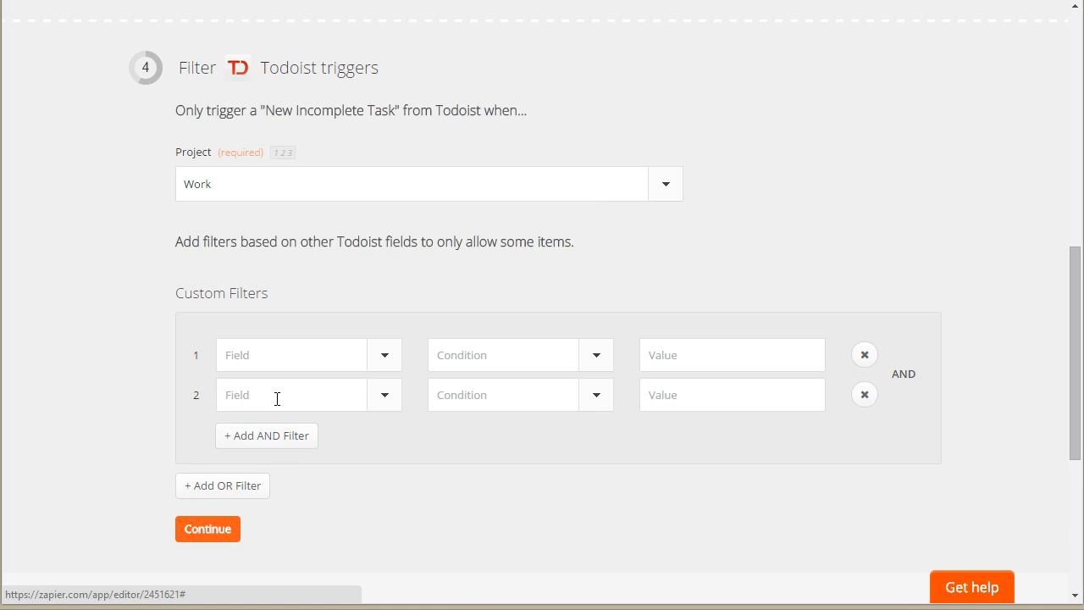
left_click(388, 358)
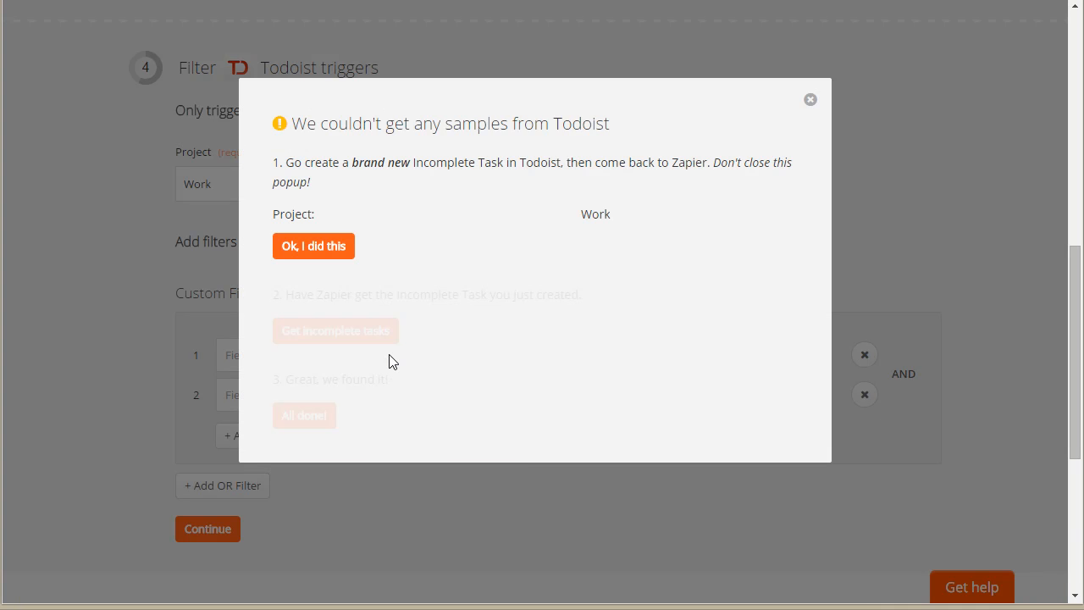
left_click(811, 100)
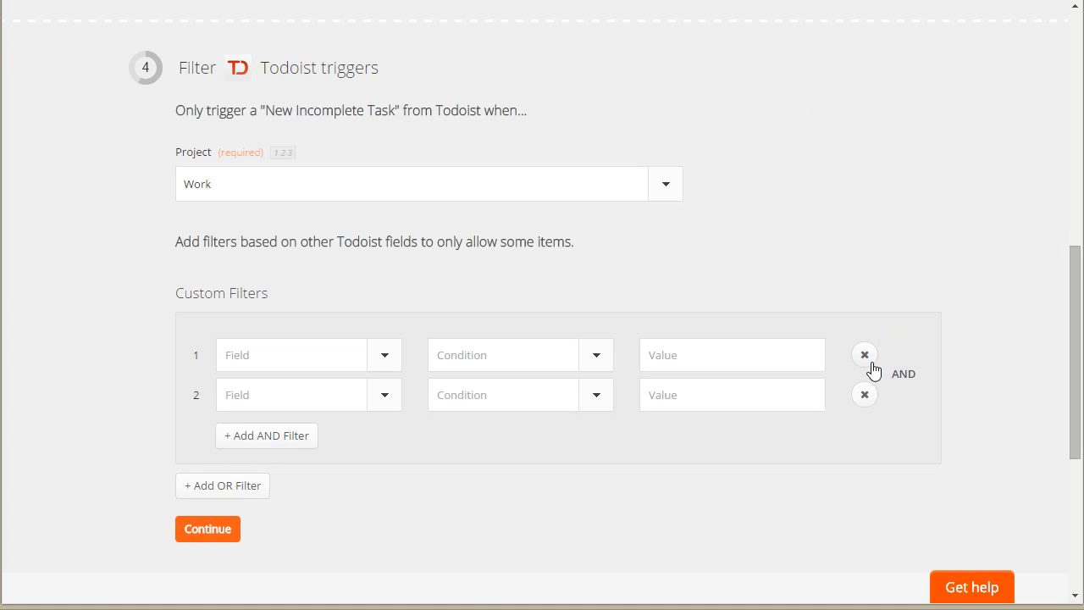
left_click(864, 395)
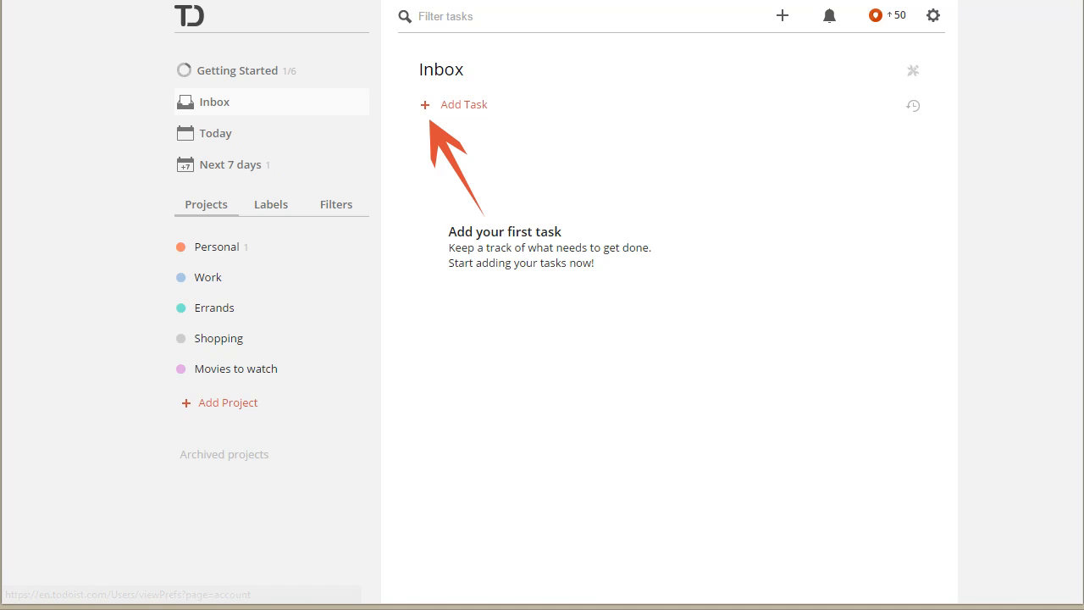
Step: Switch to Todoist and add the task "send proposal" to the Work project without a due date
left_click(784, 16)
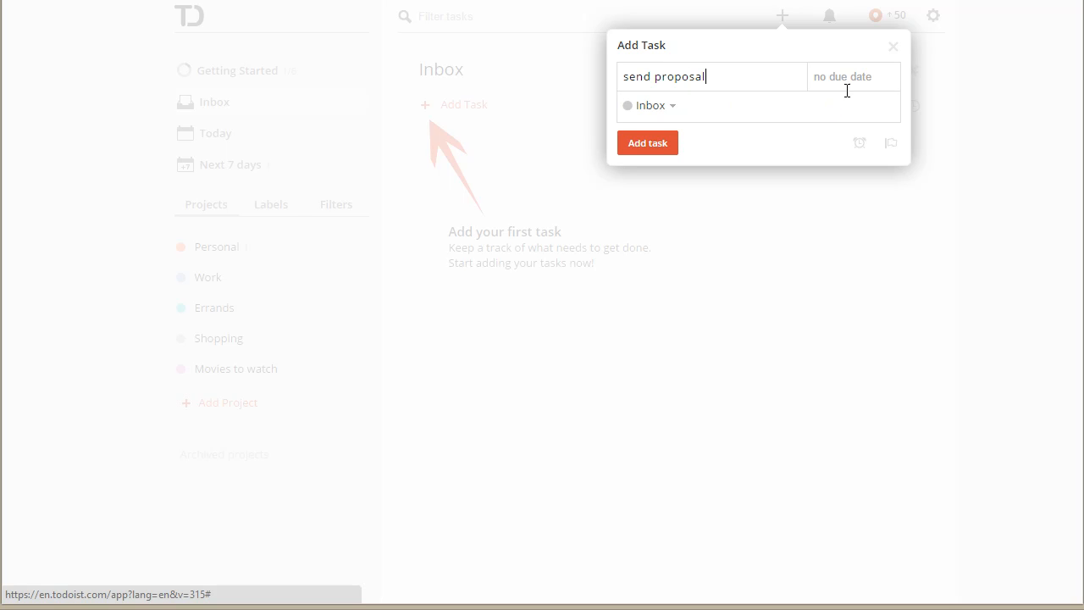
left_click(673, 112)
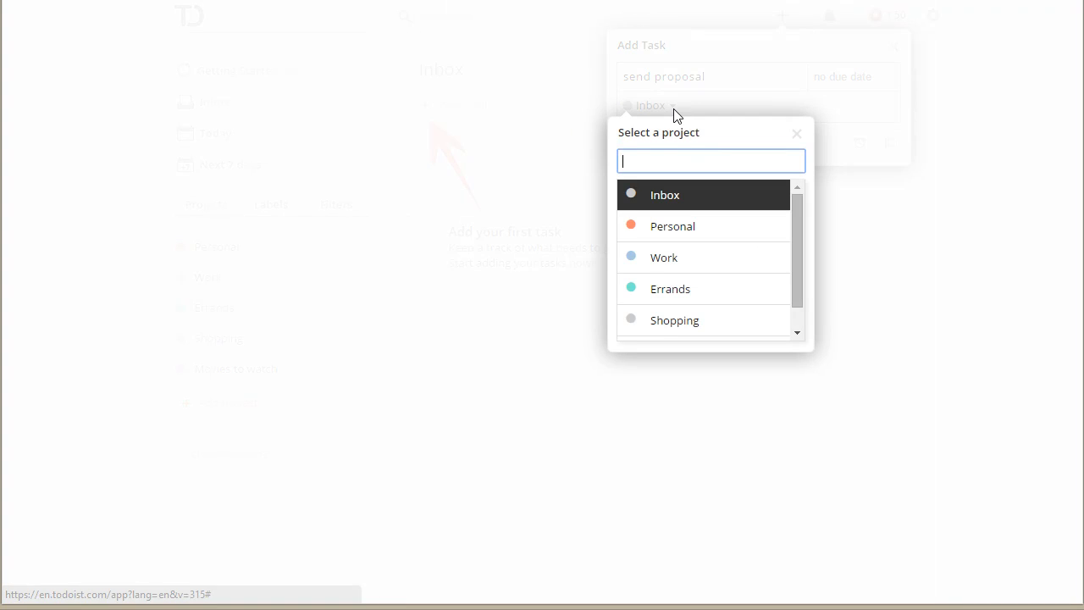
left_click(676, 271)
left_click(635, 143)
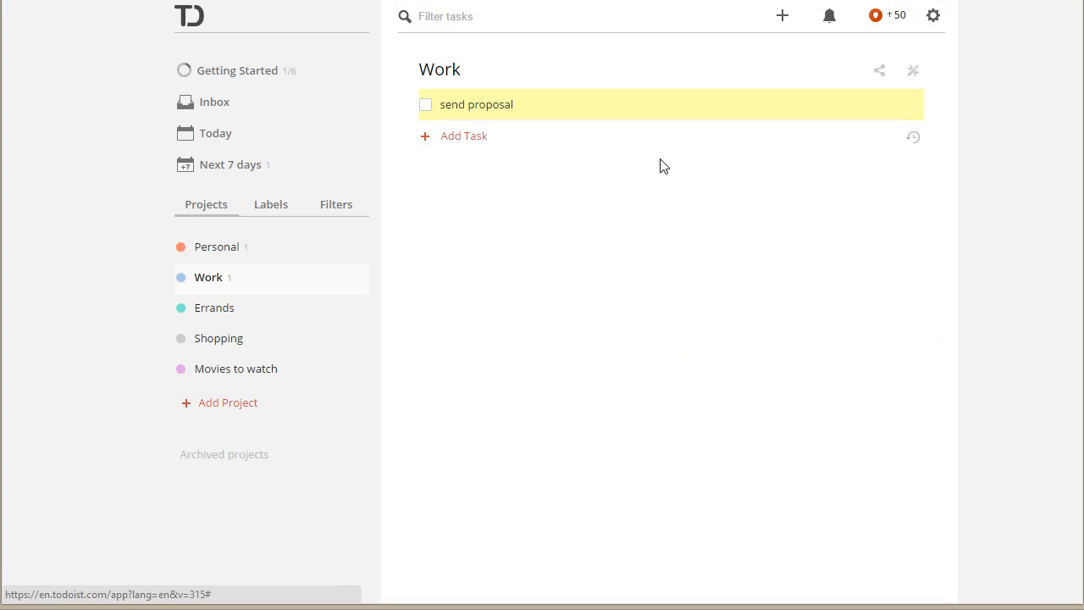
left_click(526, 107)
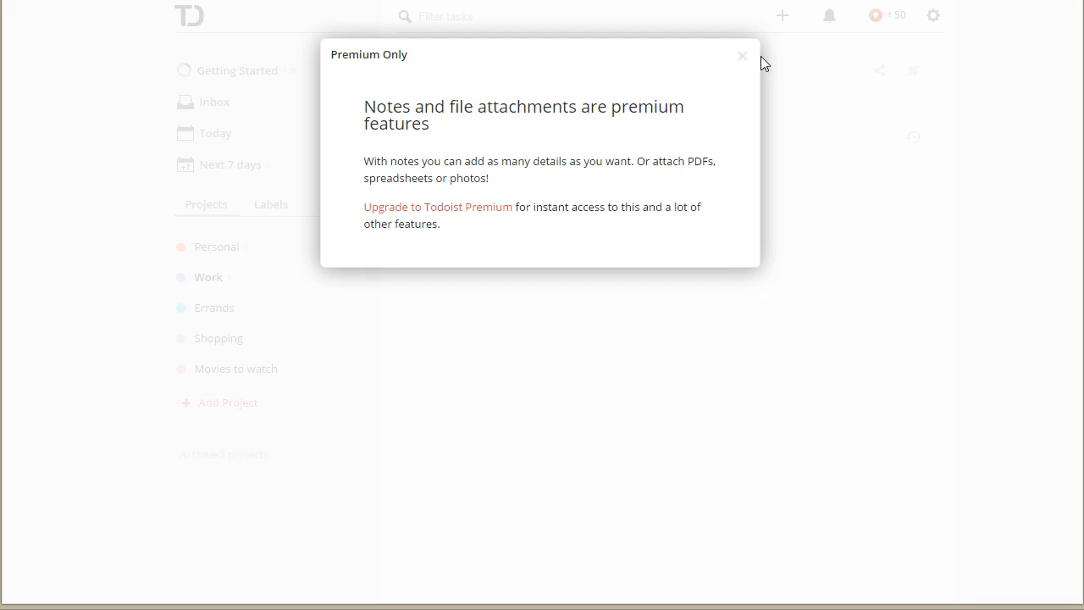
left_click(738, 58)
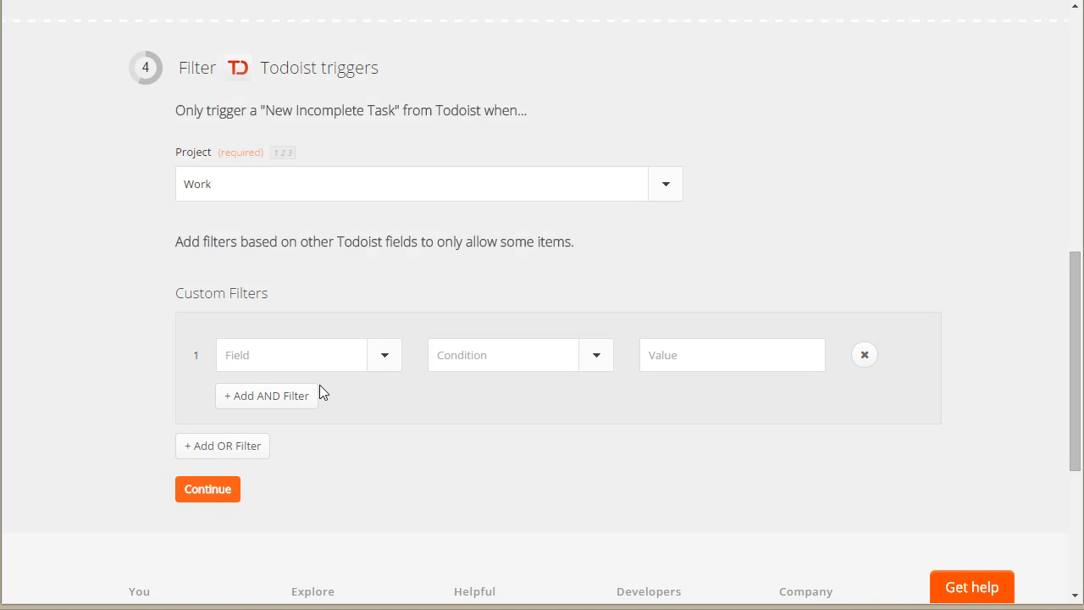
Step: Switch back to Zapier, recreate the custom filter, and load the new incomplete task as the Todoist sample
left_click(861, 359)
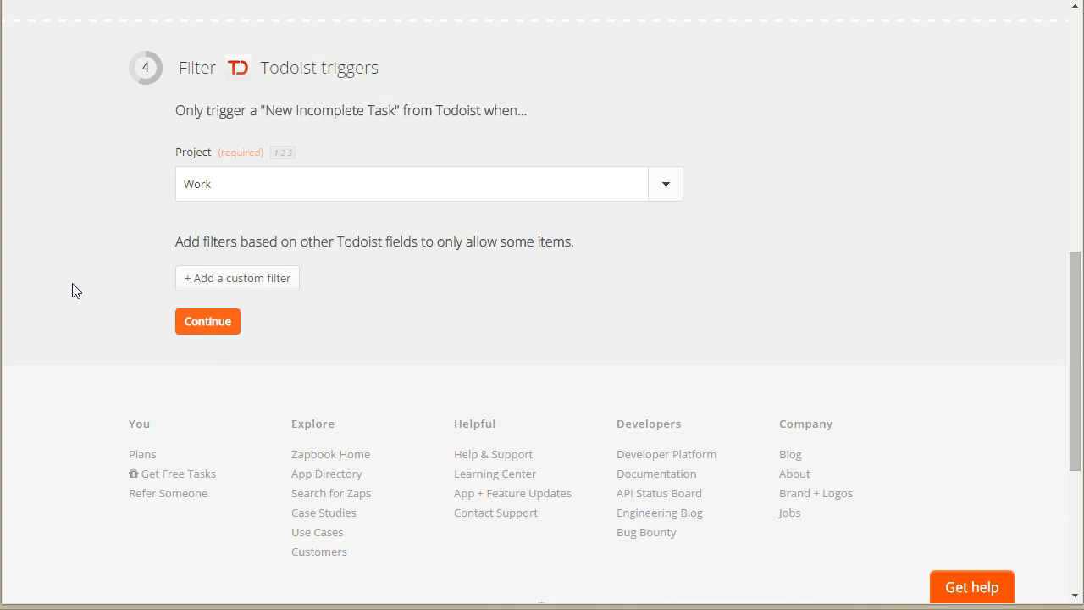
left_click(220, 282)
left_click(299, 361)
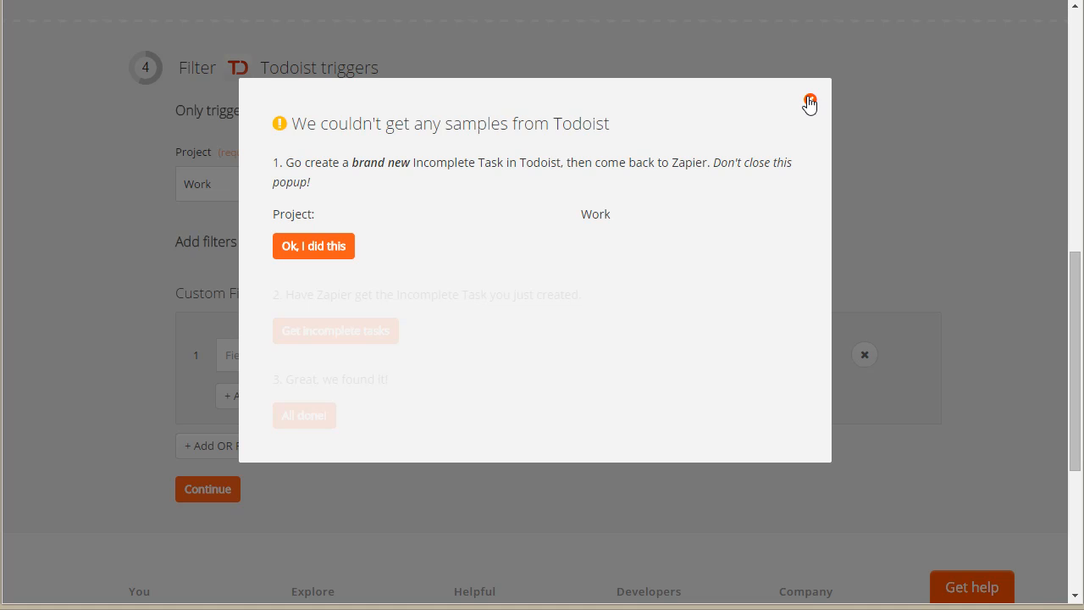
left_click(320, 244)
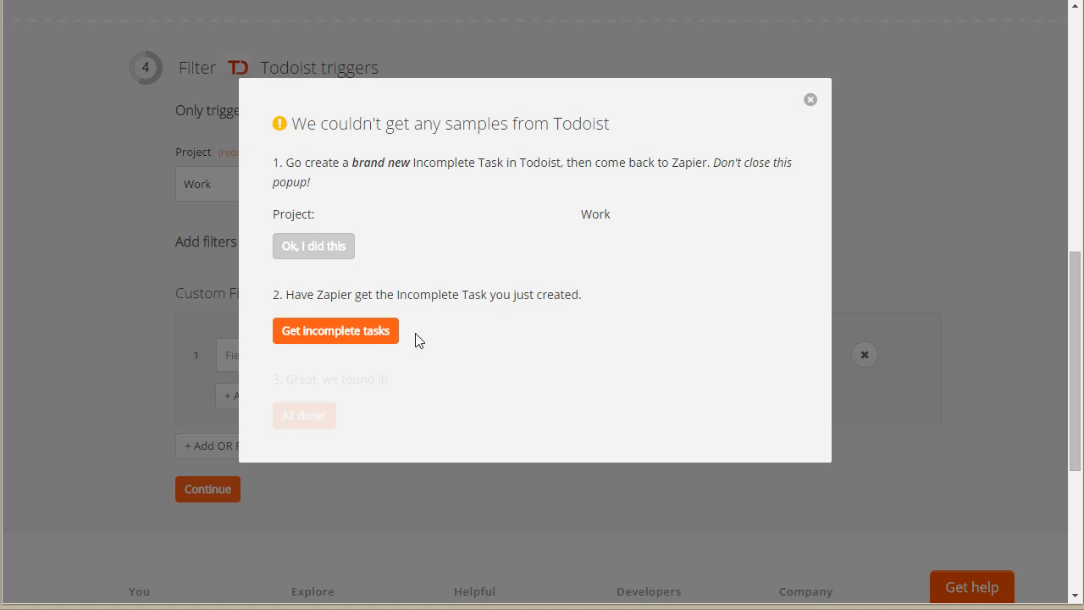
left_click(366, 330)
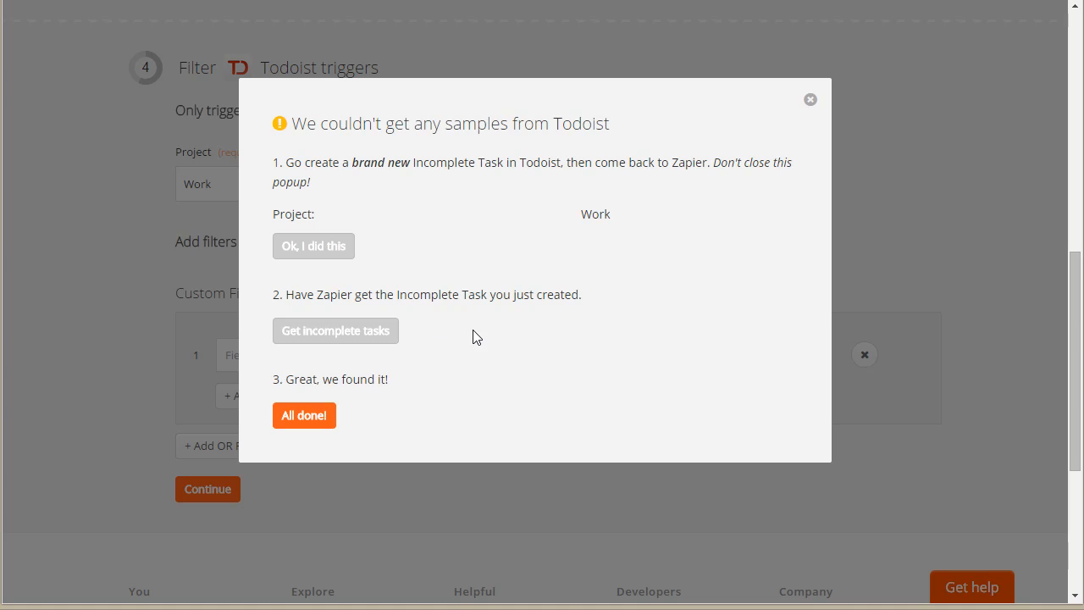
left_click(312, 414)
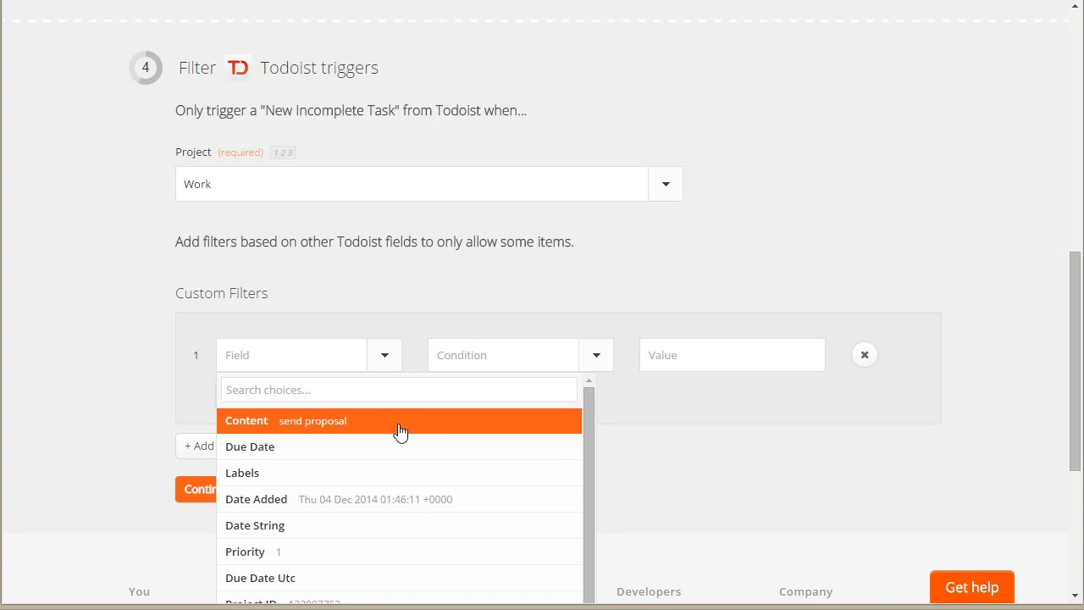
Step: Set the custom filter to require that Content satisfies (Text) Contains with the value "Proposal"
left_click(328, 421)
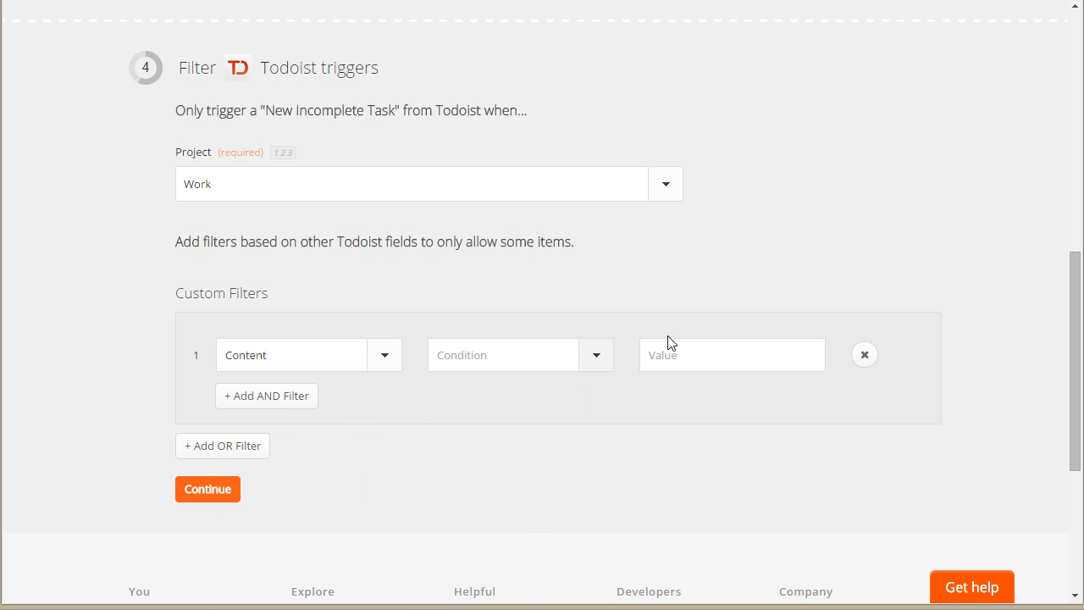
left_click(590, 364)
left_click(522, 384)
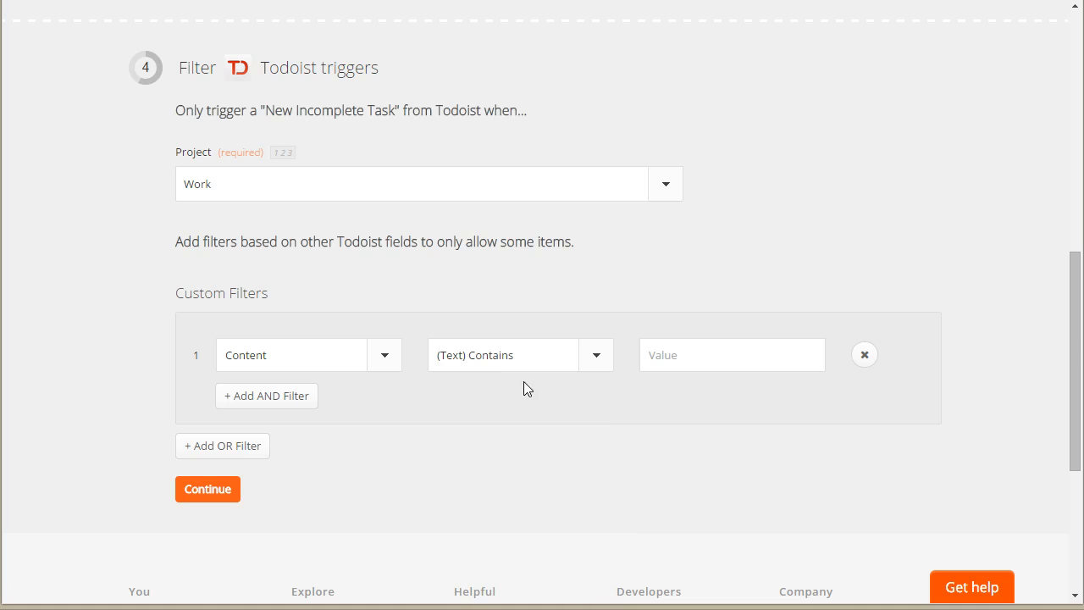
left_click(728, 349)
type("Proposal")
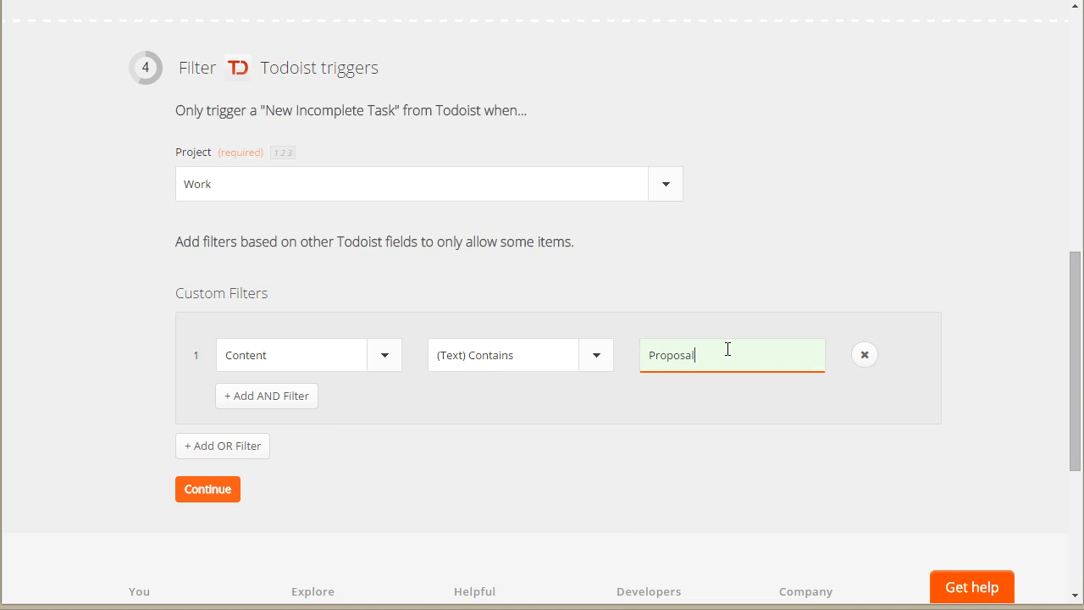
left_click(783, 464)
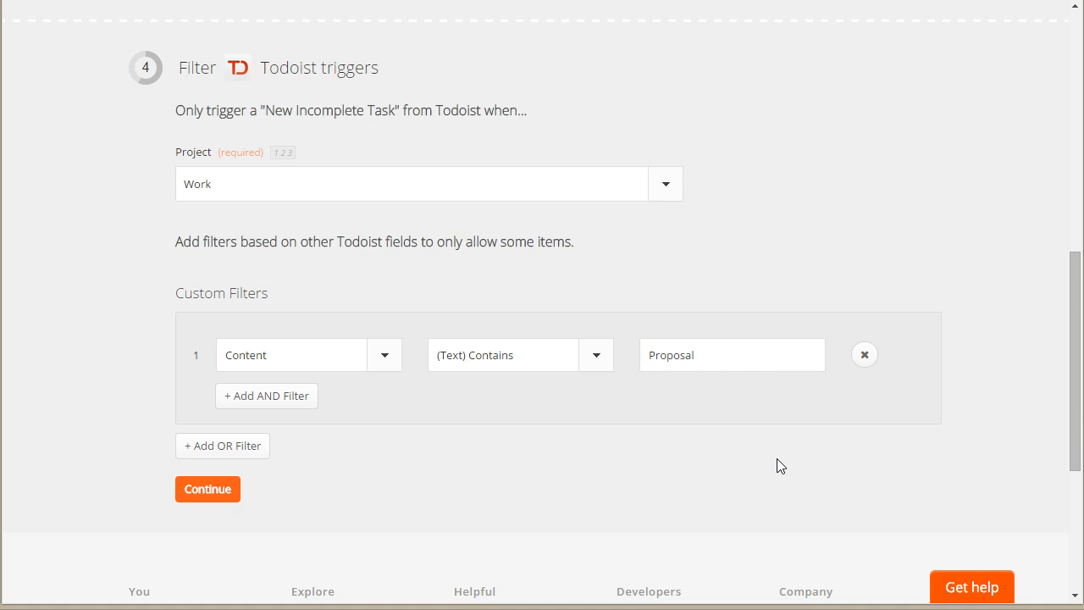
Step: Change the custom filter's value to all lowercase, "proposal"
left_click_drag(640, 357, 644, 354)
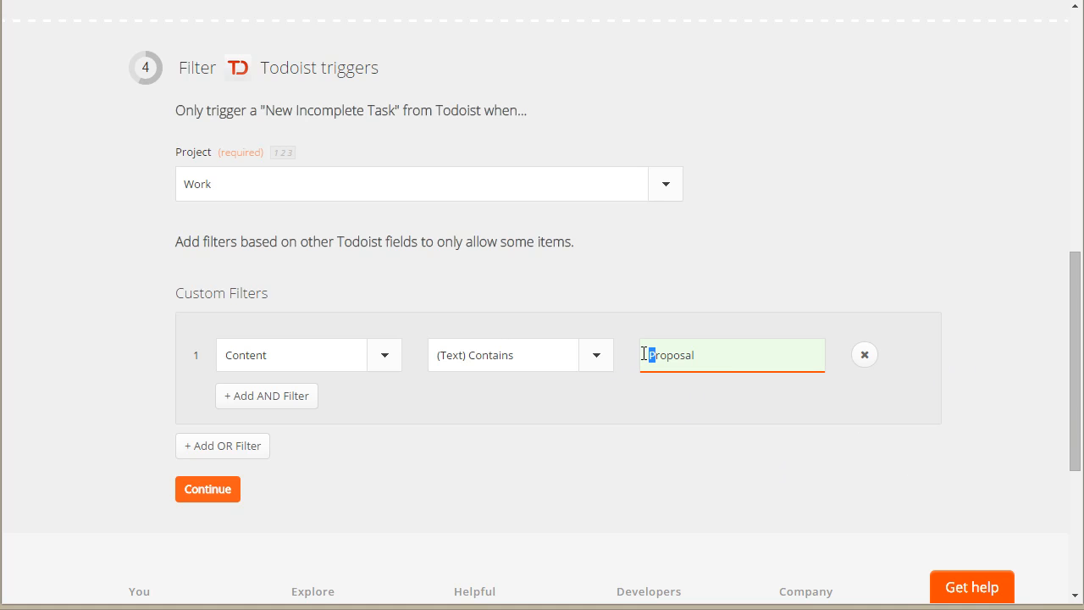
type("p")
left_click(685, 447)
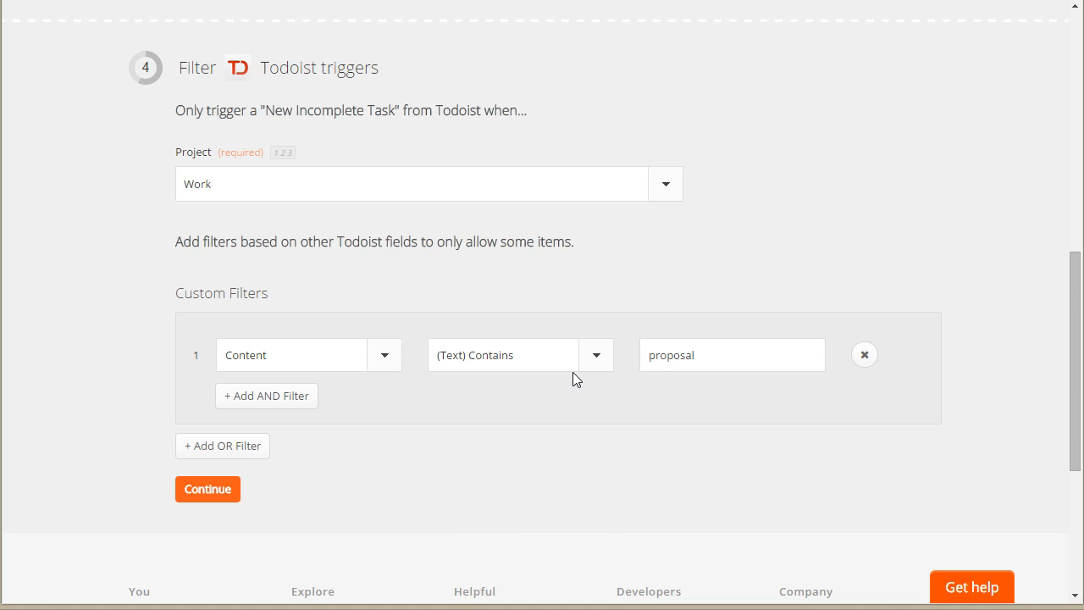
left_click(596, 359)
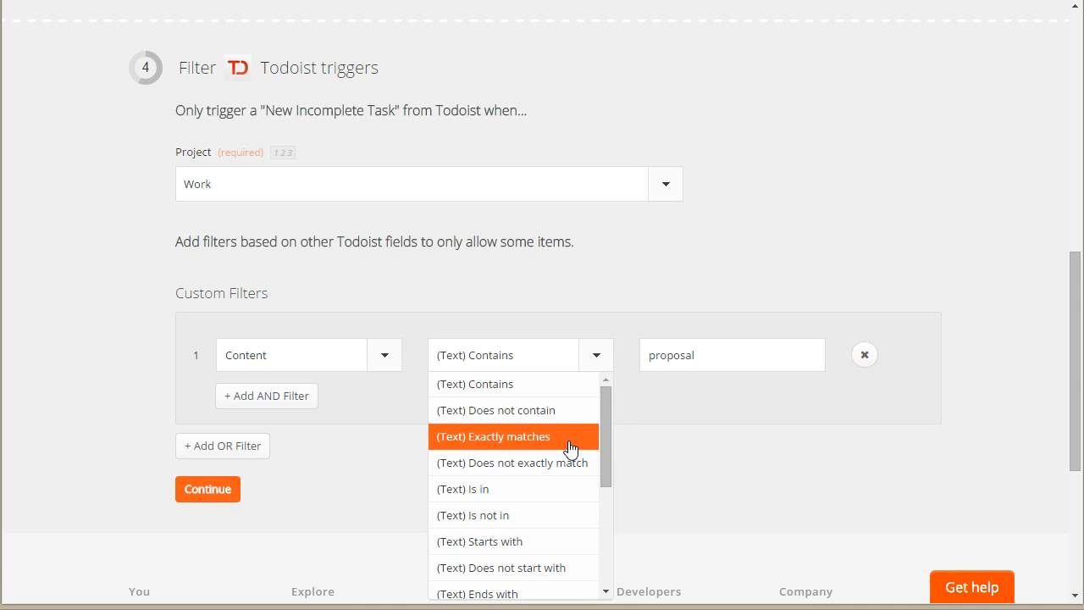
scroll(574, 450, "down", 5)
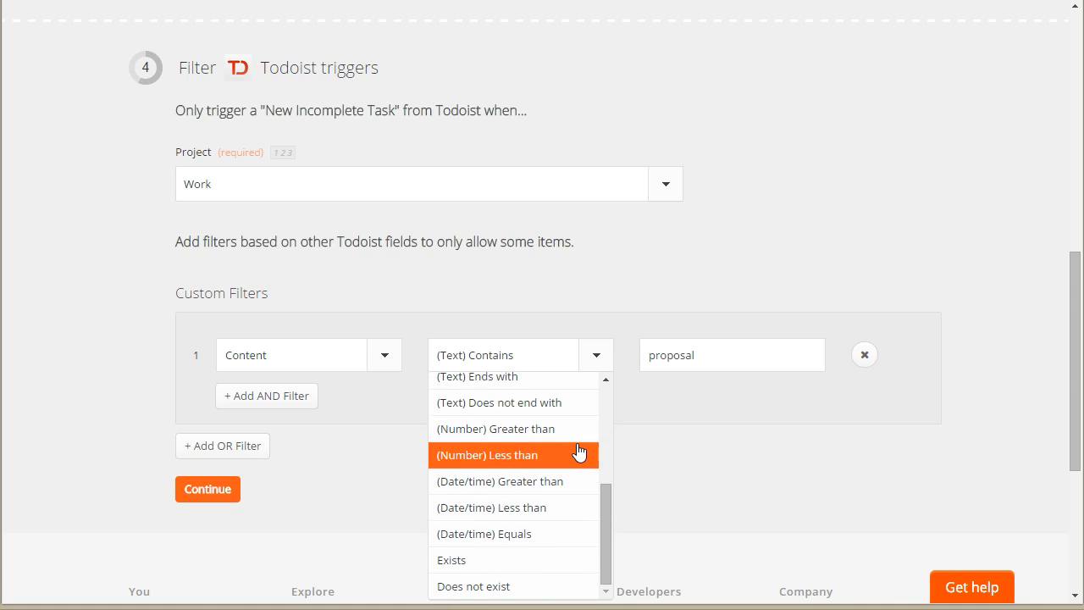
left_click(767, 446)
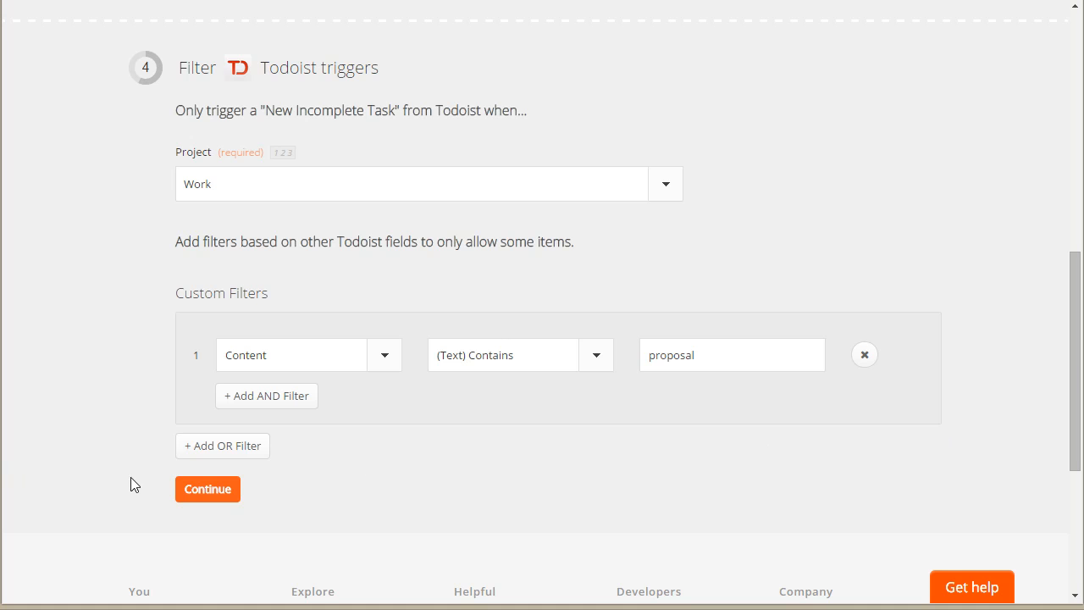
Step: Accept the trigger filters and match the Basecamp to-do list to the owner's Basecamp account and the "Explore Basecamp!" project
left_click(208, 493)
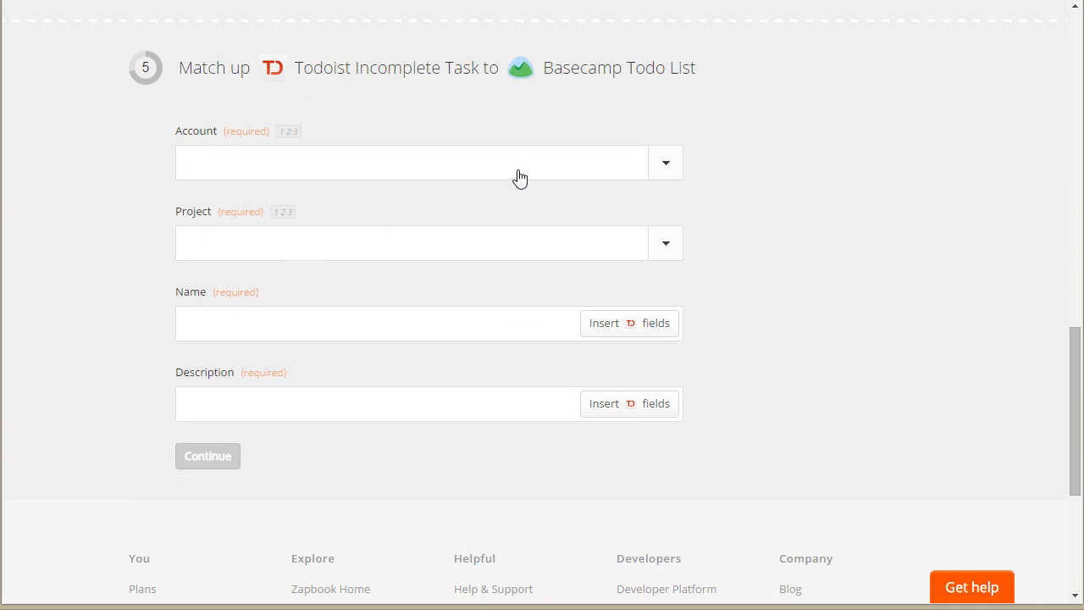
left_click(663, 166)
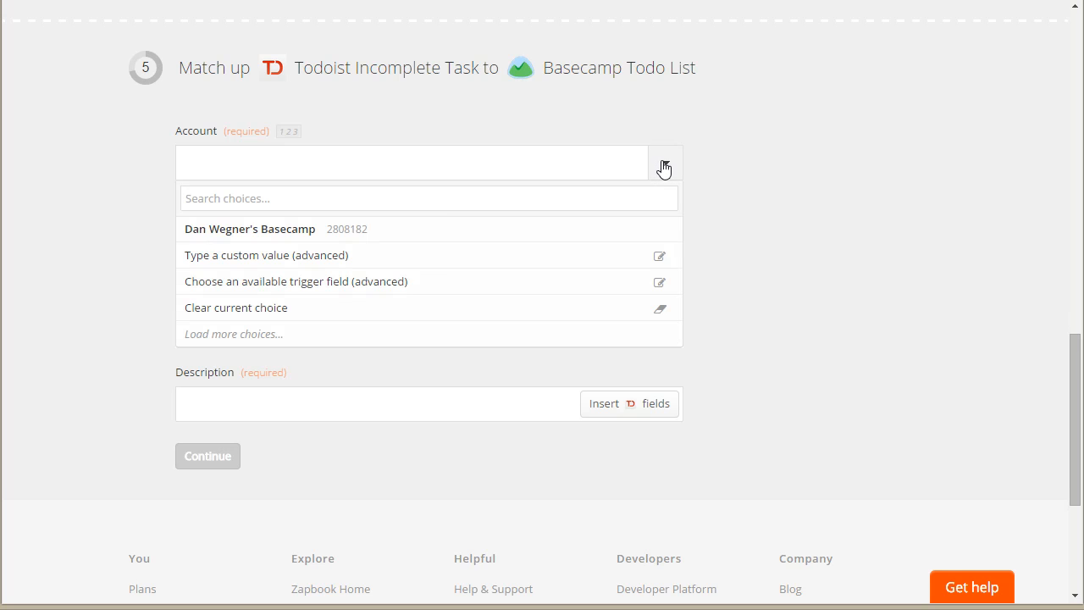
left_click(317, 234)
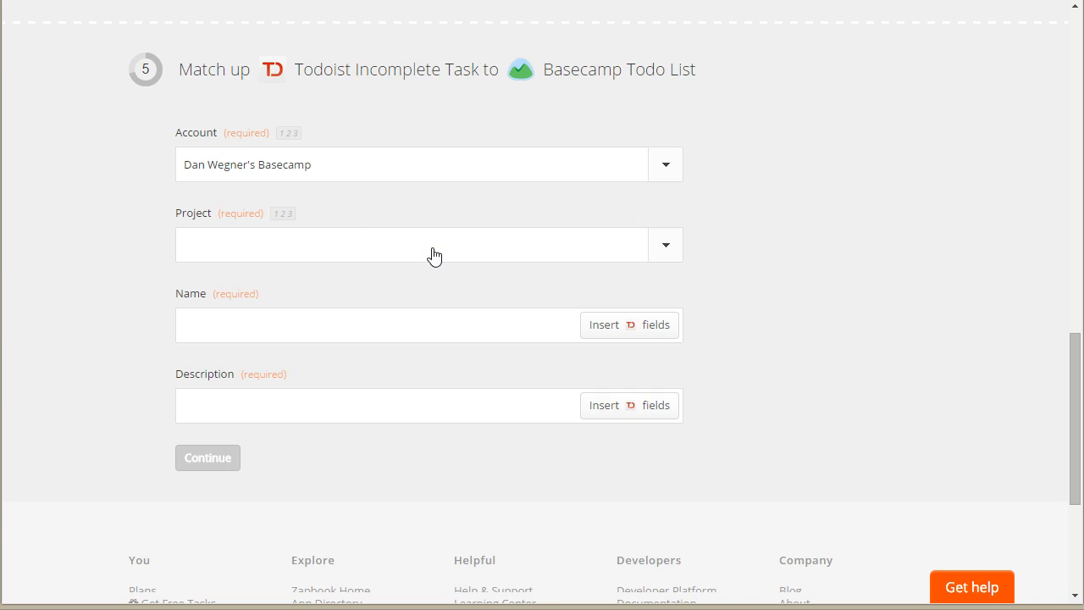
left_click(433, 248)
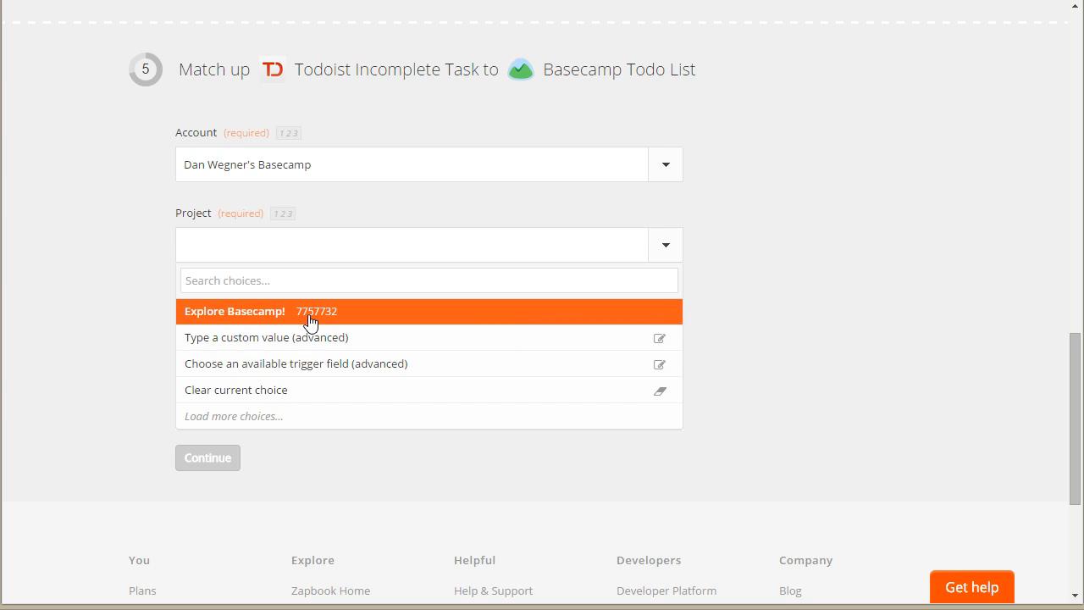
left_click(329, 312)
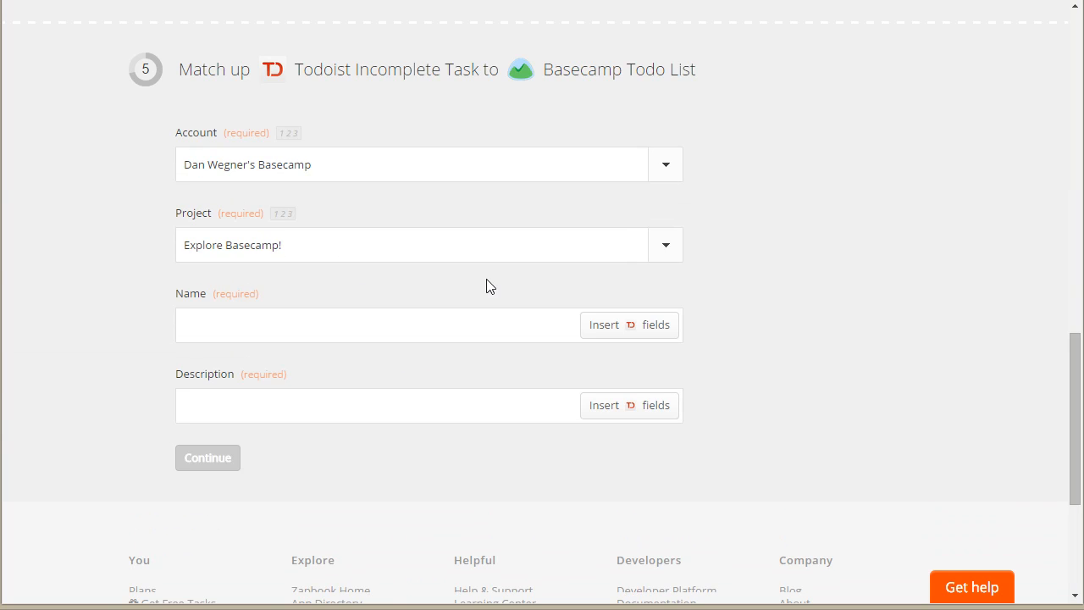
Step: Switch the Basecamp Project field to a custom value that holds the Explore Basecamp! project's ID
left_click(547, 246)
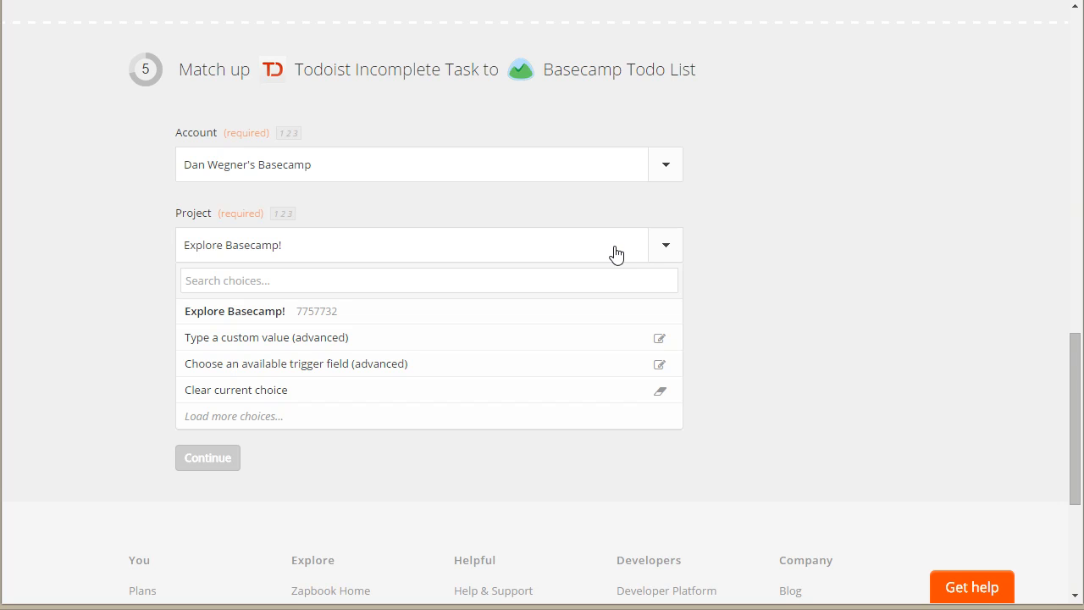
left_click(665, 338)
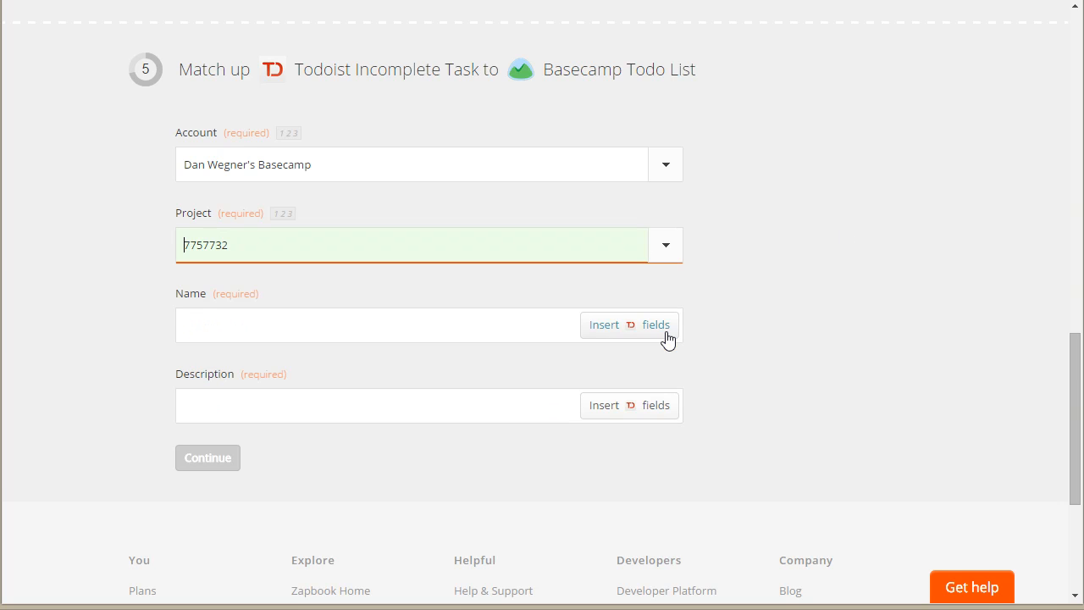
left_click_drag(267, 243, 104, 249)
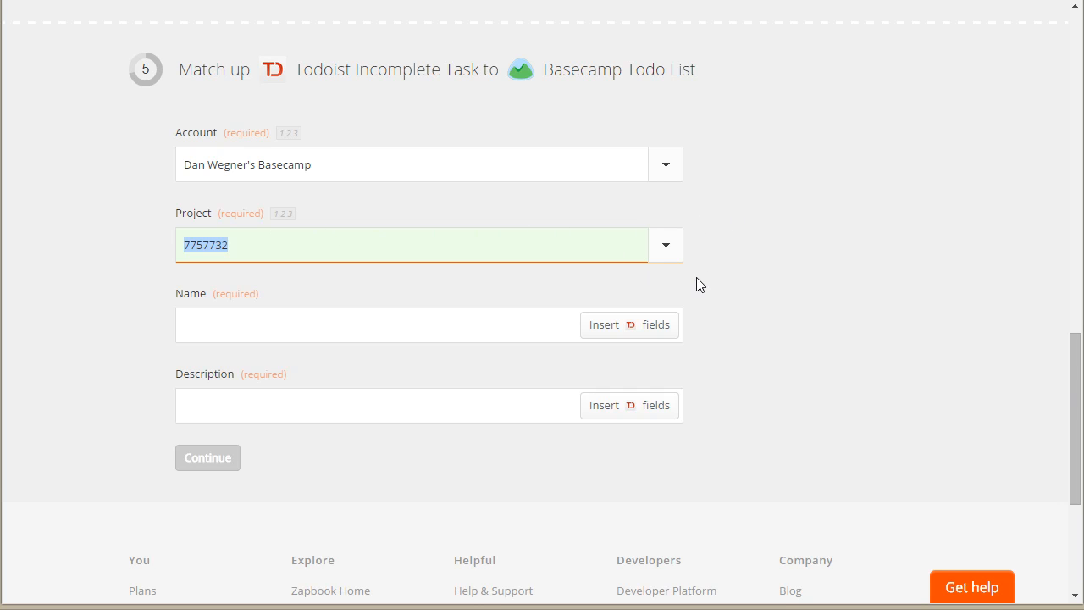
left_click(668, 249)
left_click(786, 238)
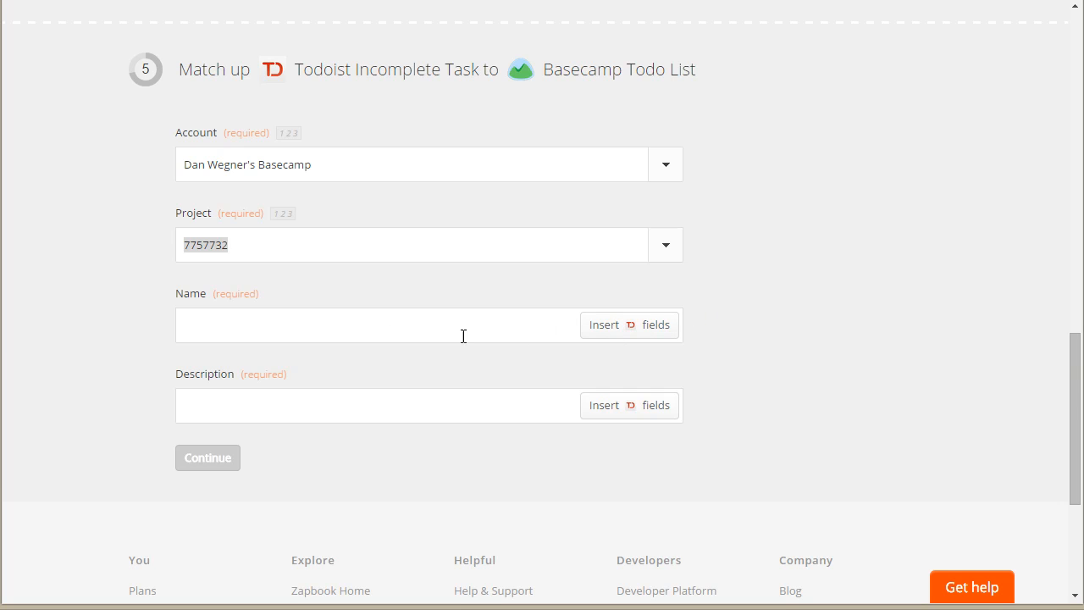
Step: Map both the Name and Description of the Basecamp to-do list to Todoist's Content field, and continue to the Zap test
left_click(638, 332)
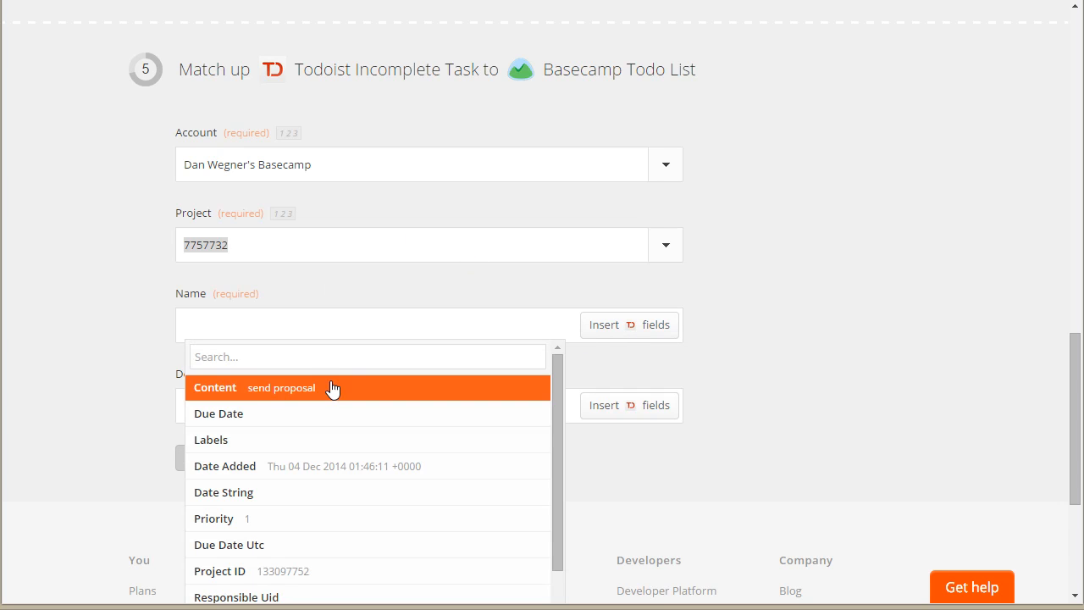
left_click(213, 394)
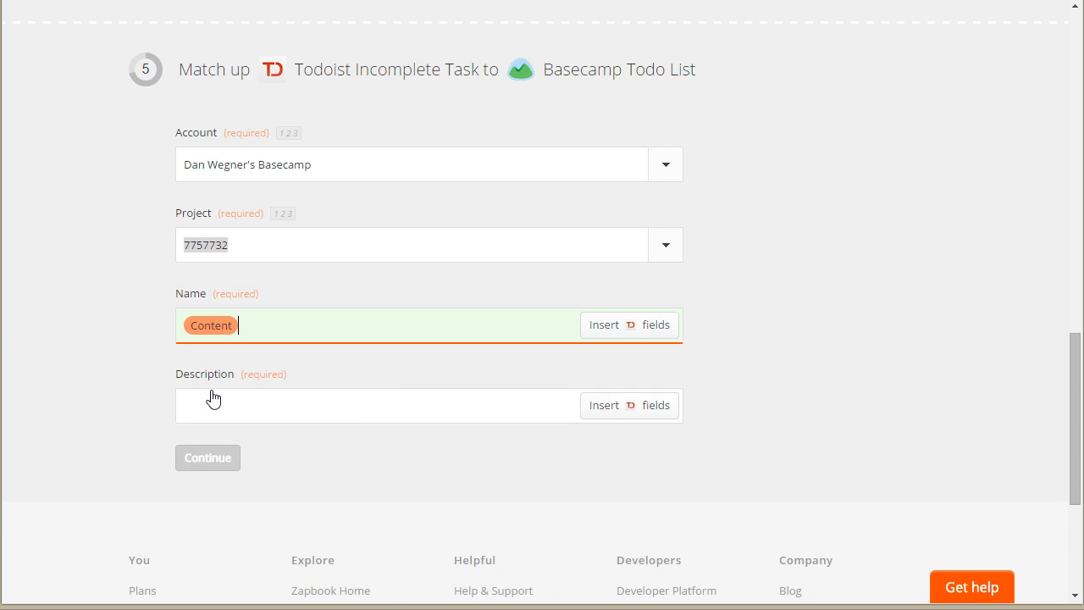
left_click(633, 409)
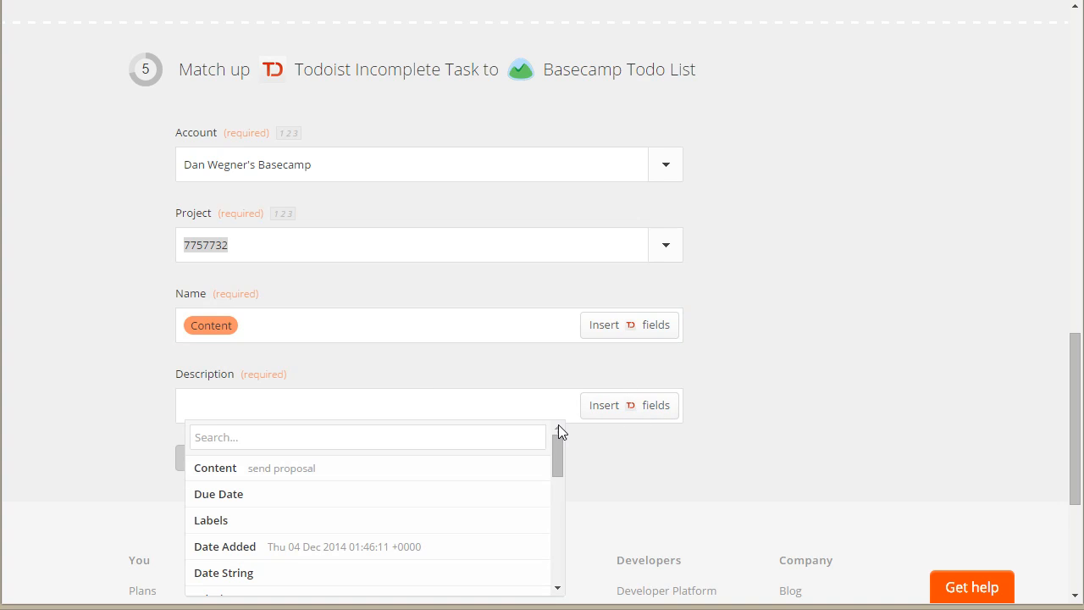
scroll(339, 512, "down", 1)
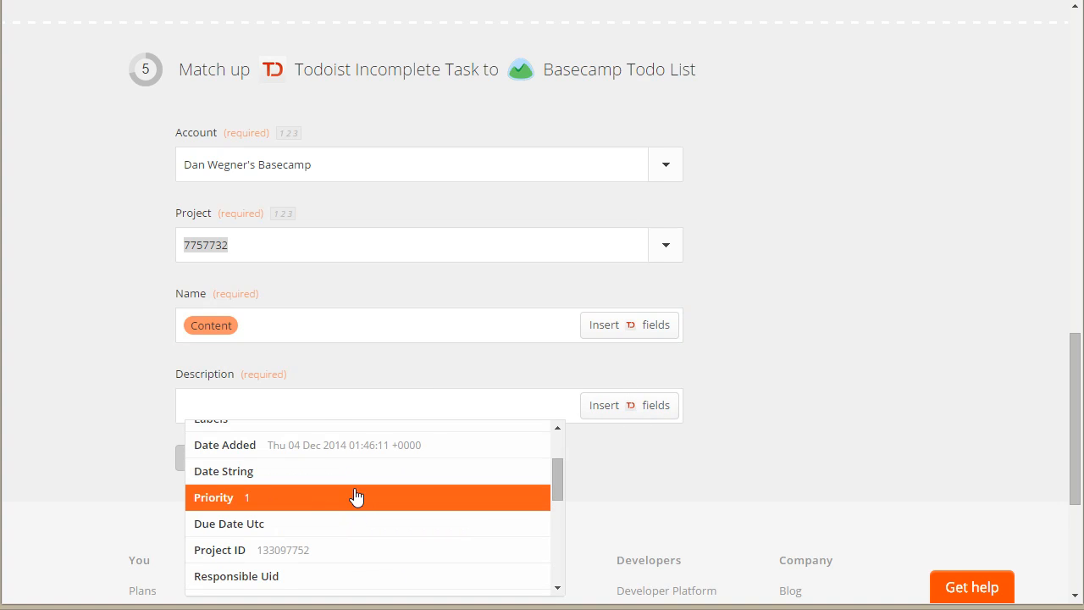
scroll(355, 518, "down", 3)
scroll(364, 518, "up", 5)
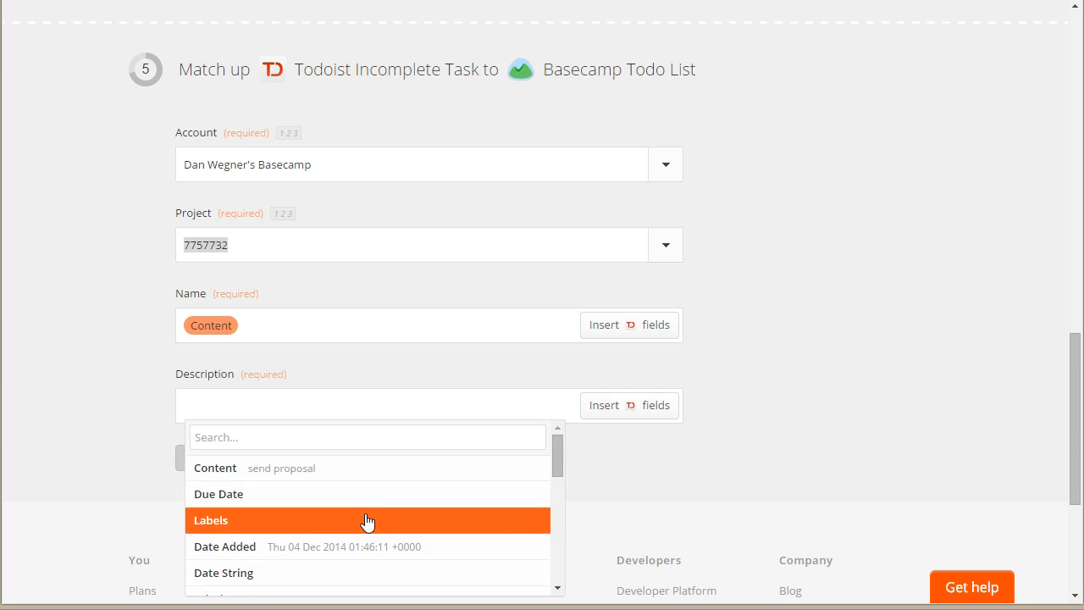
left_click(274, 468)
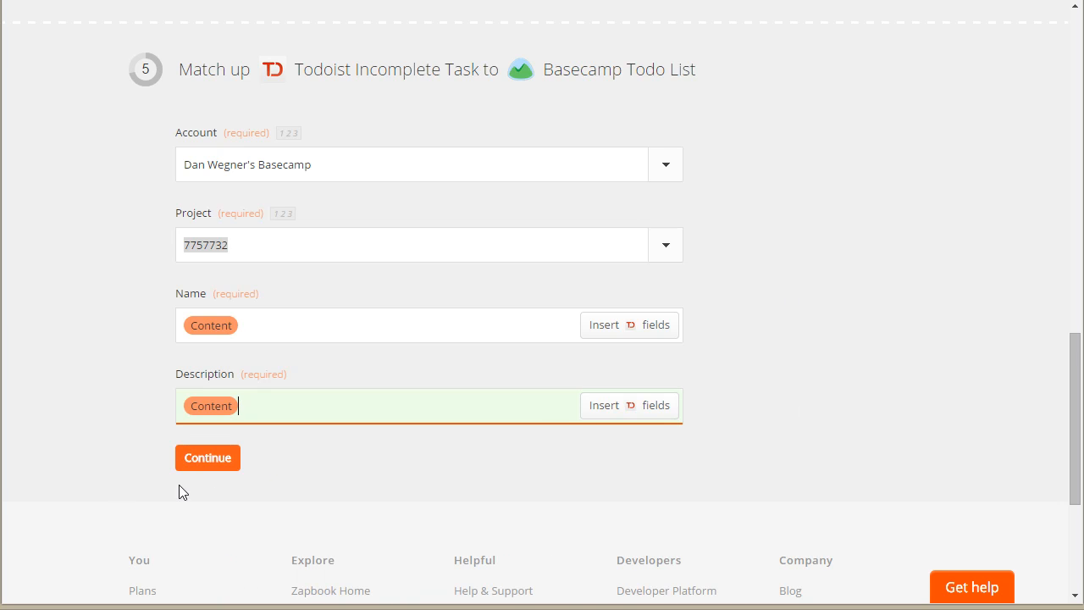
left_click(243, 457)
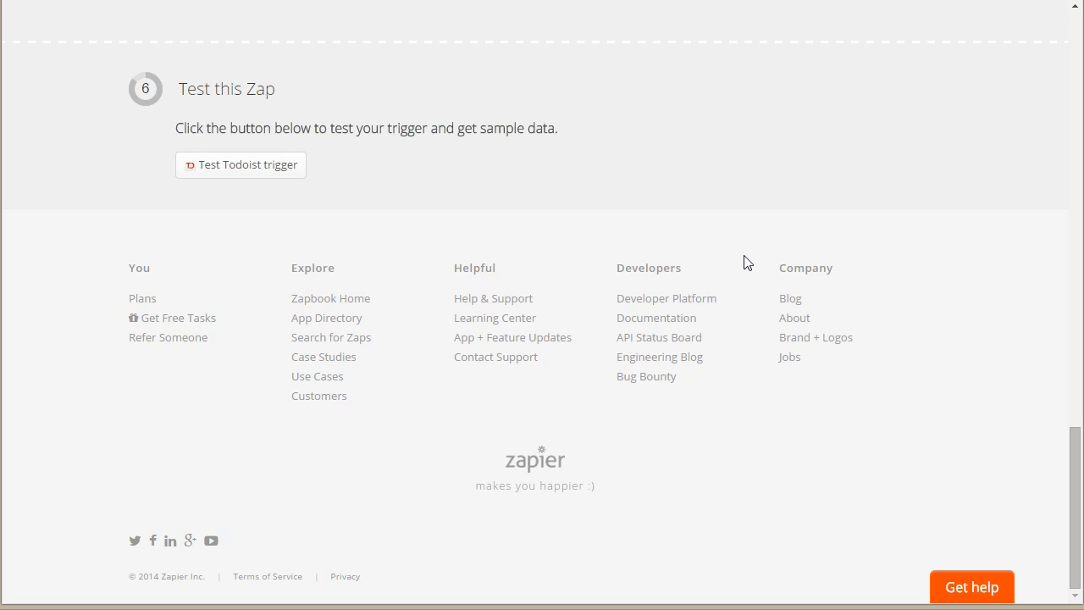
Step: Review the Zap's trigger and action, Todoist project, custom filter and Basecamp field matching
scroll(906, 364, "up", 2)
scroll(917, 285, "up", 20)
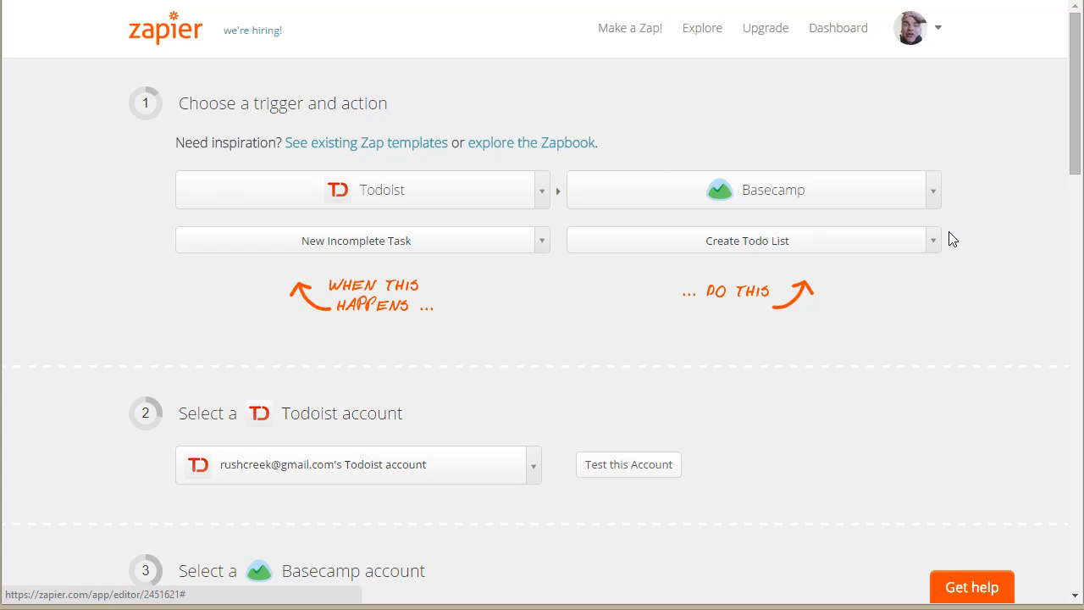
scroll(946, 224, "down", 6)
scroll(962, 256, "down", 3)
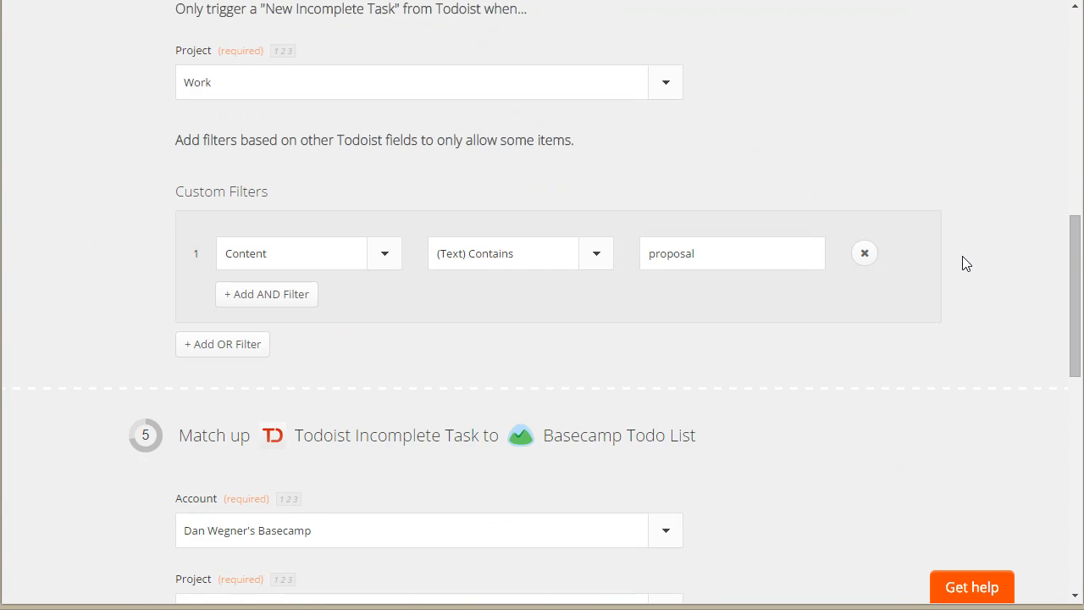
scroll(961, 254, "up", 5)
scroll(960, 253, "up", 4)
scroll(961, 242, "down", 4)
scroll(962, 241, "up", 4)
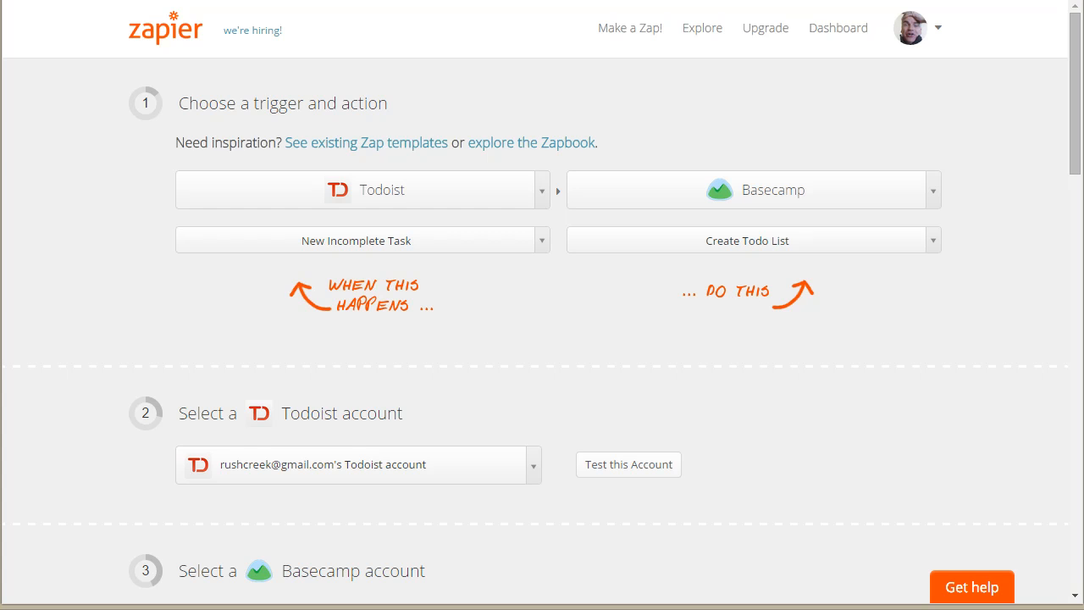
scroll(944, 276, "down", 12)
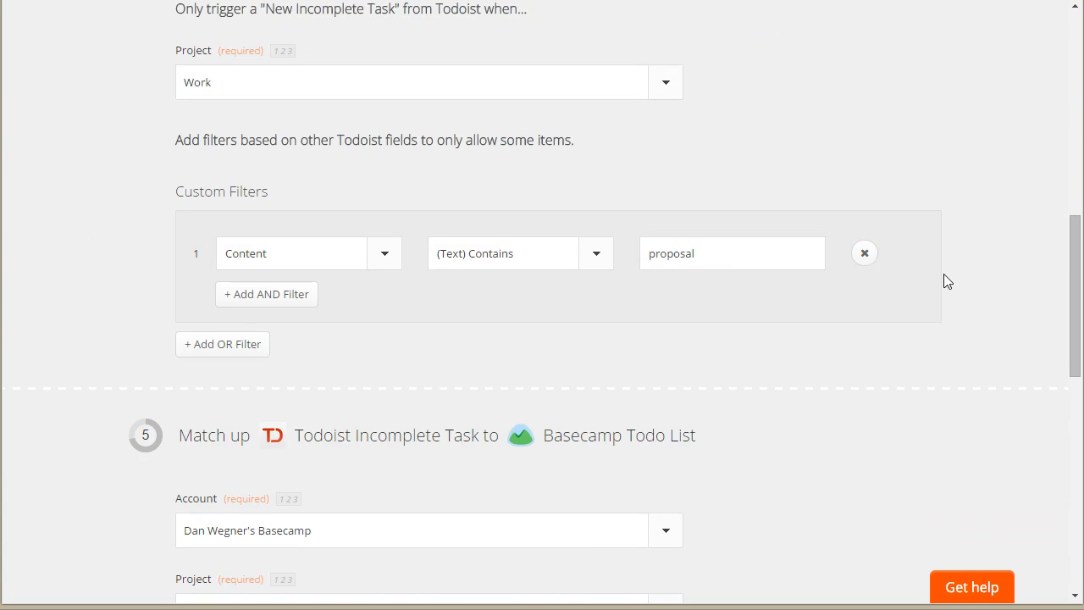
scroll(943, 271, "down", 4)
scroll(943, 271, "up", 7)
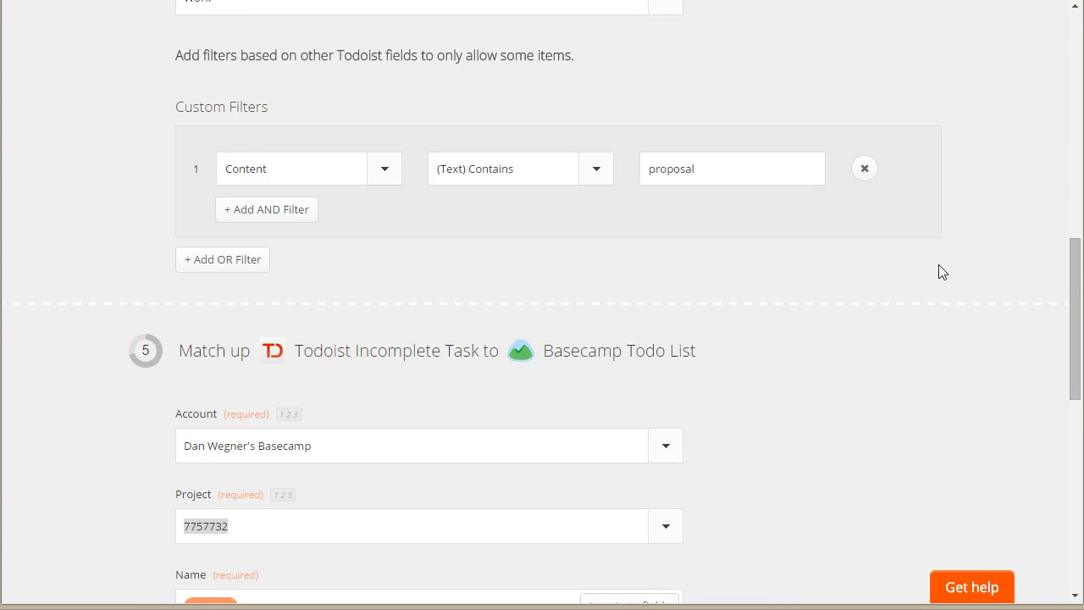
scroll(937, 269, "up", 10)
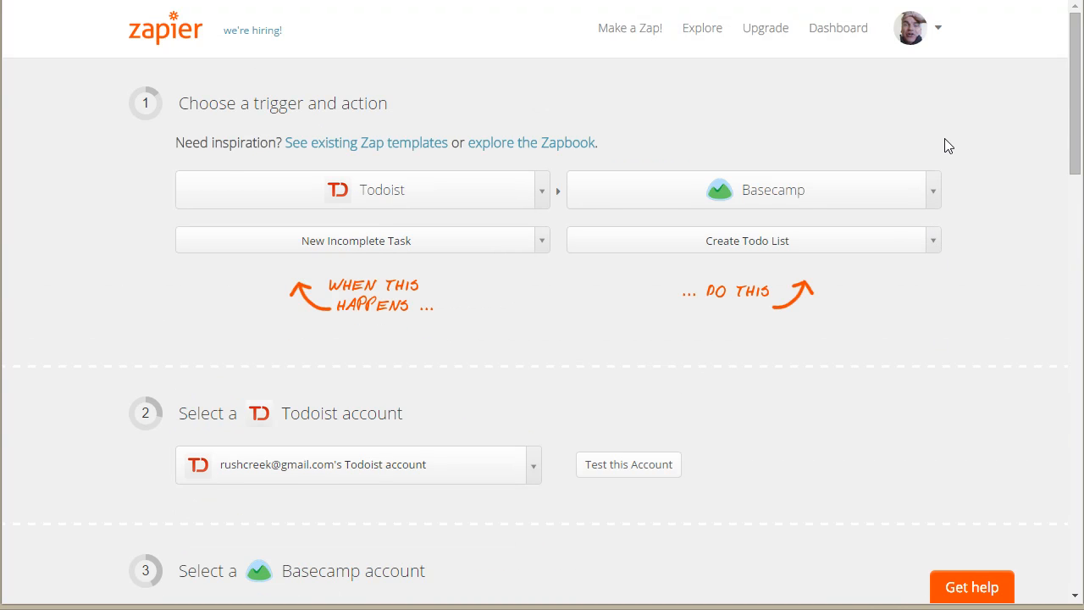